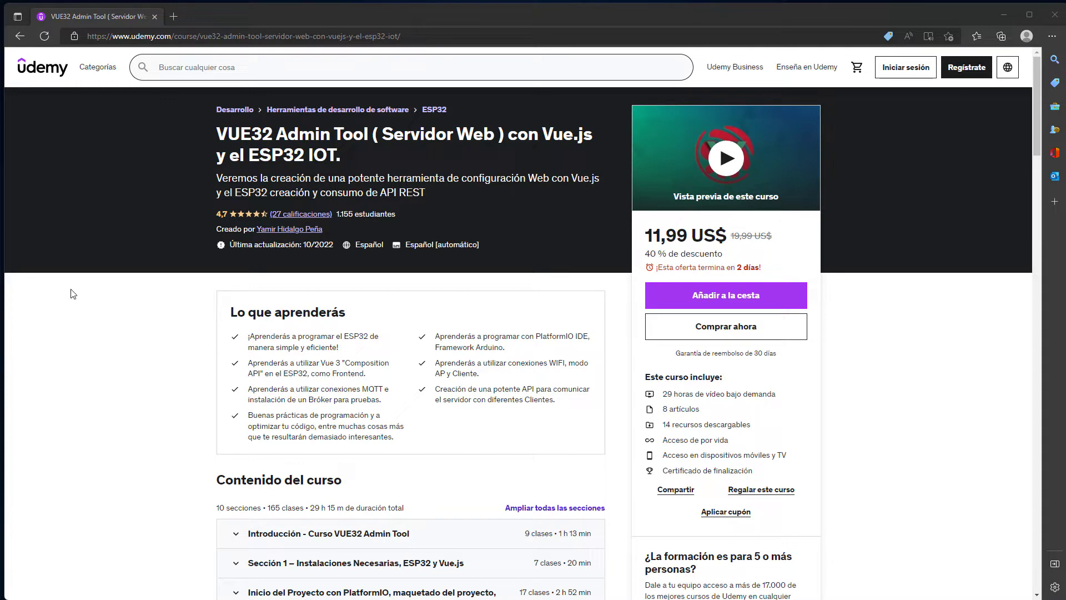
Expand the Aplicaciones, Funciones de Tiempo and Subir el HTML al ESP32 course sections.
scroll(318, 309, down, 9)
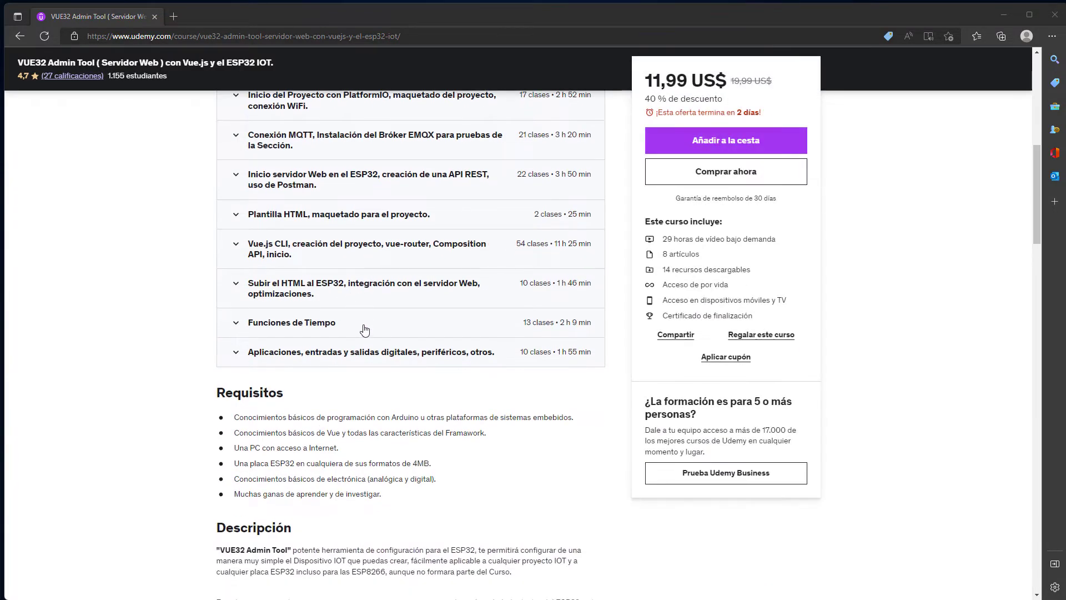
scroll(364, 330, up, 3)
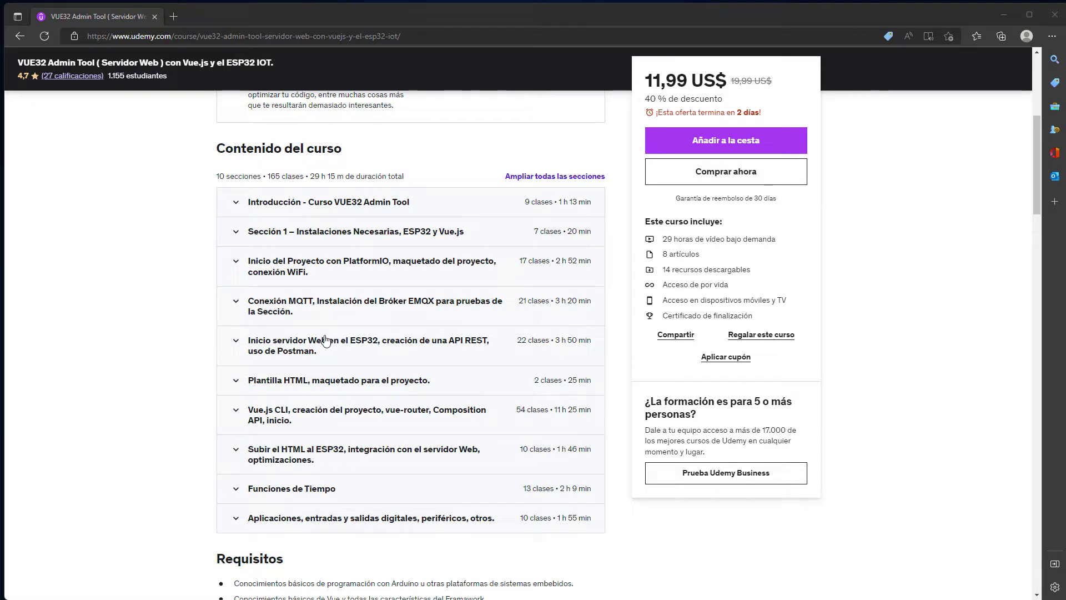
scroll(631, 399, up, 6)
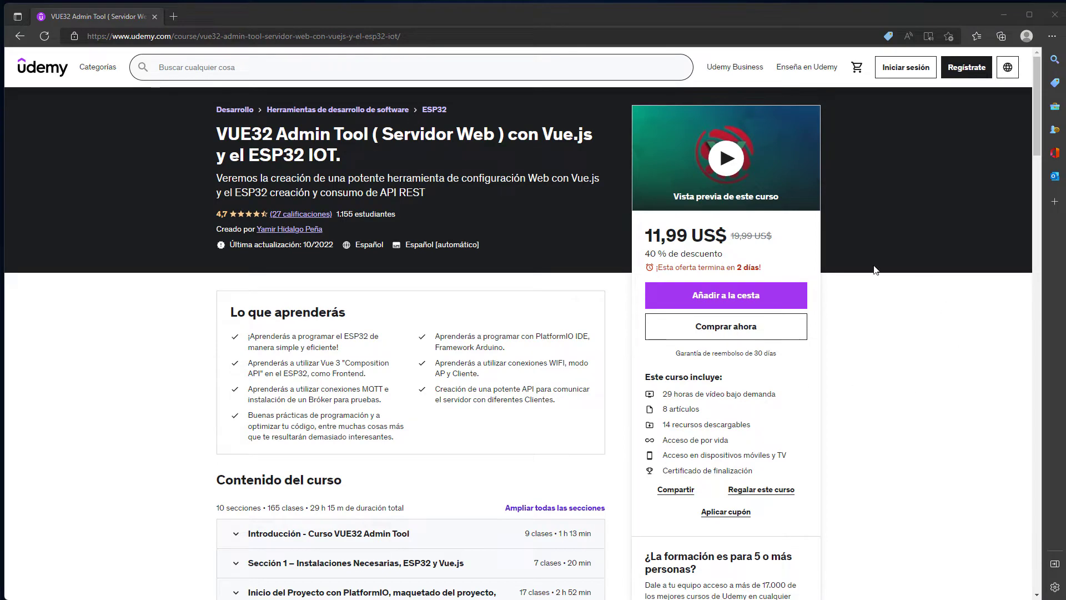
scroll(552, 335, down, 2)
scroll(552, 334, down, 3)
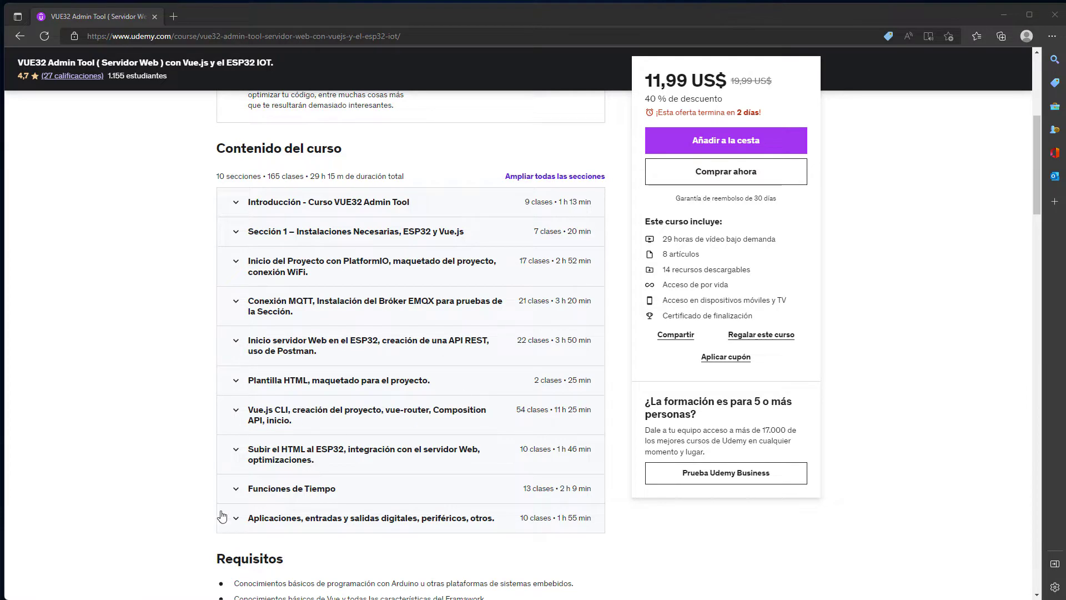
click(236, 525)
scroll(236, 525, down, 4)
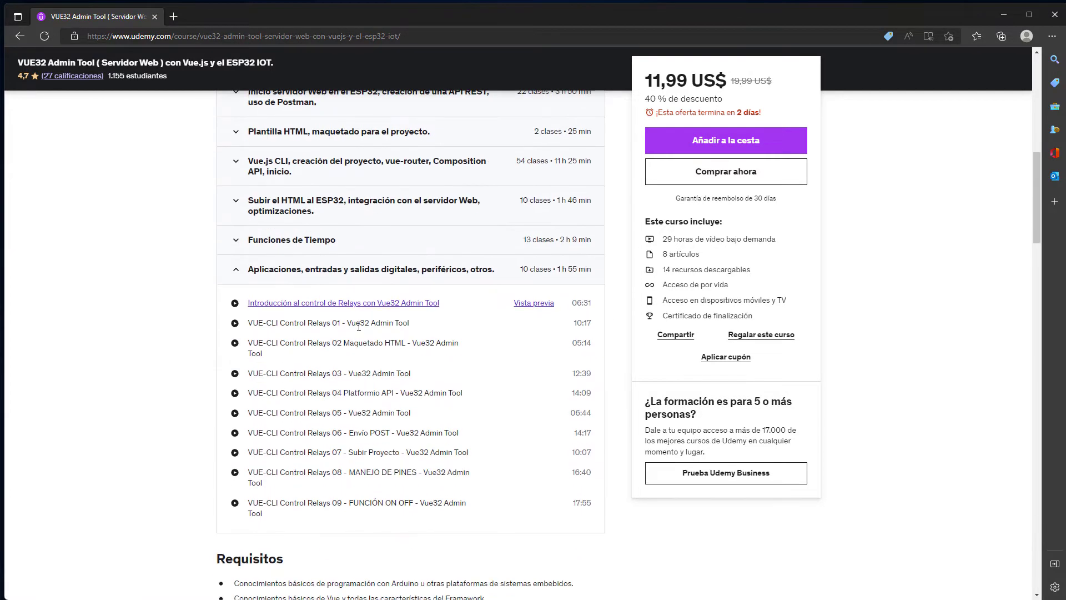
click(237, 239)
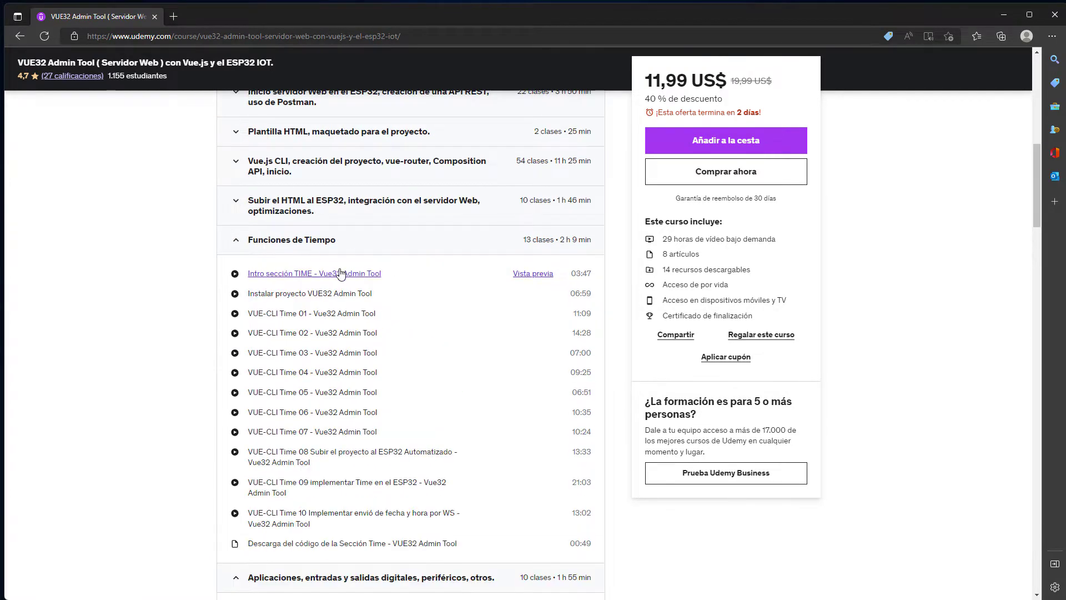
scroll(344, 272, up, 5)
click(279, 450)
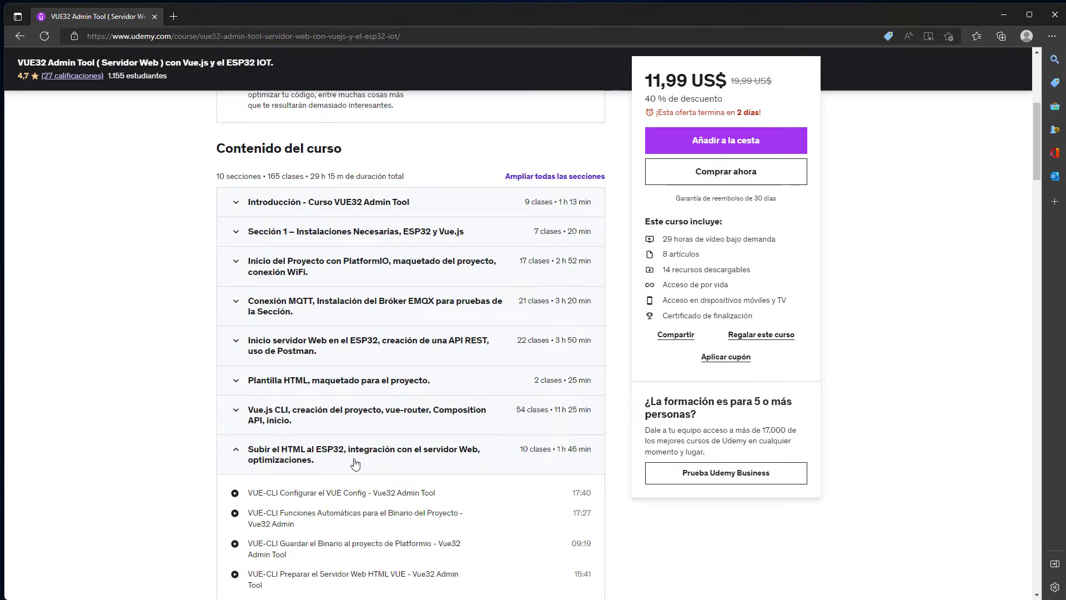
Expand the Vue.js CLI and Introducción sections to list their lessons.
scroll(289, 438, down, 4)
scroll(296, 421, up, 3)
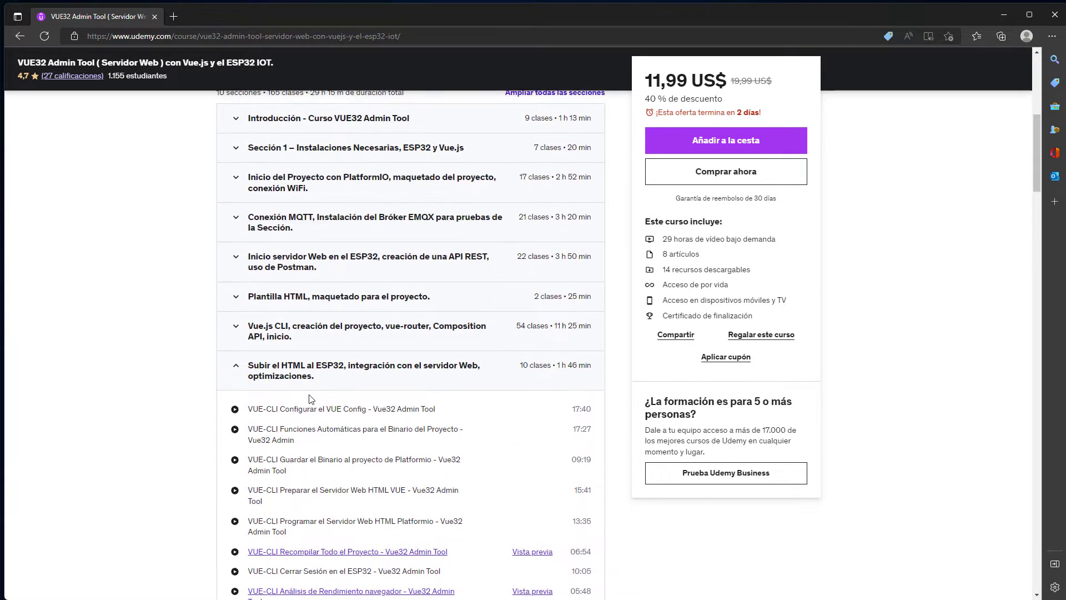
click(234, 329)
scroll(233, 328, down, 5)
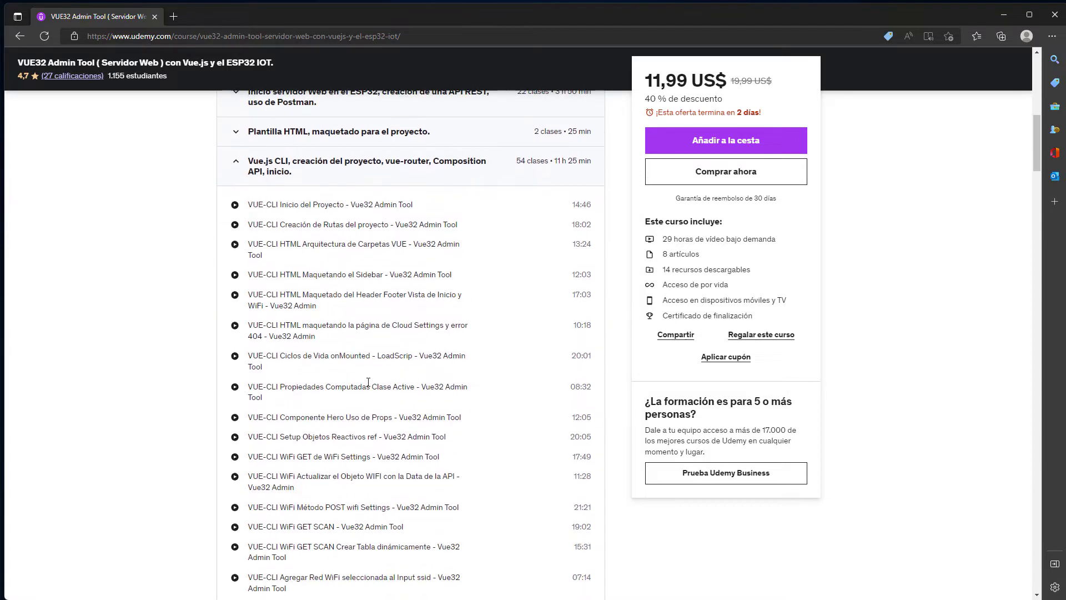
scroll(371, 393, up, 7)
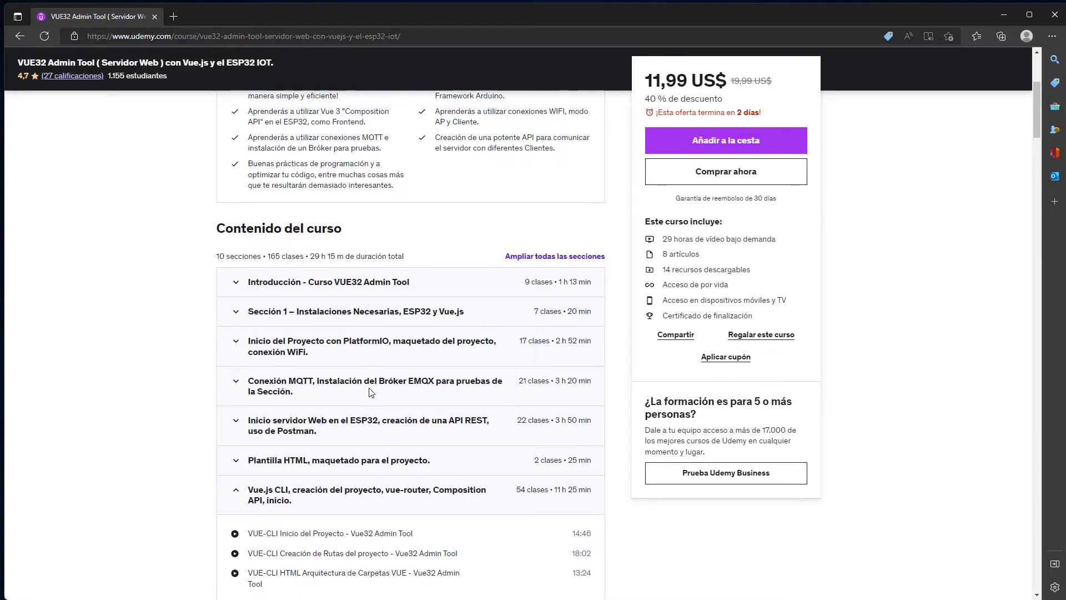
click(236, 284)
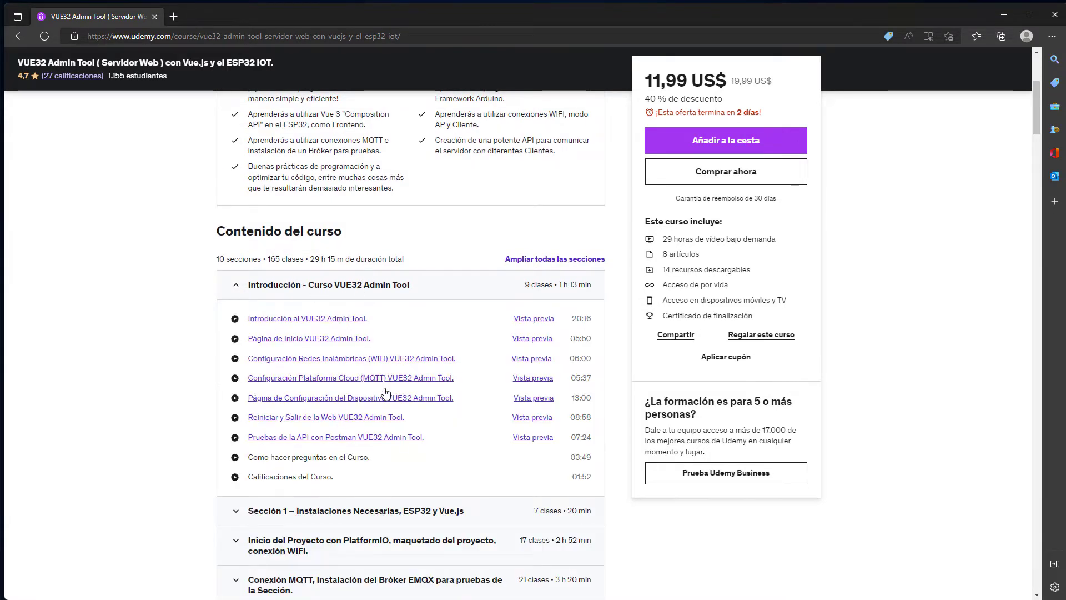
Collapse all five expanded course sections again, from Introducción to Aplicaciones.
click(233, 286)
scroll(244, 388, down, 5)
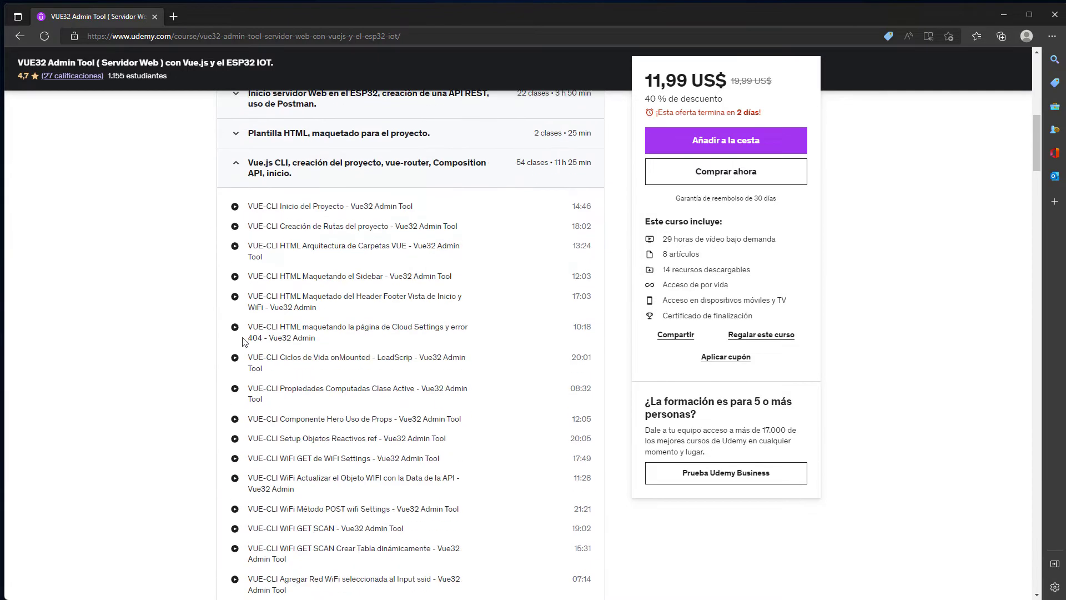
click(237, 167)
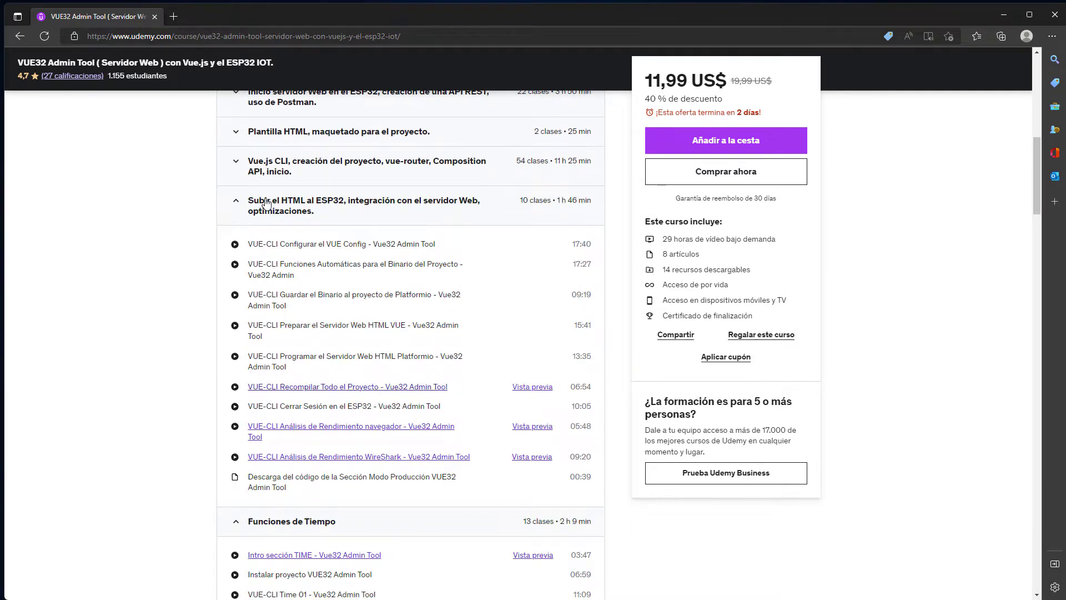
click(236, 201)
click(237, 241)
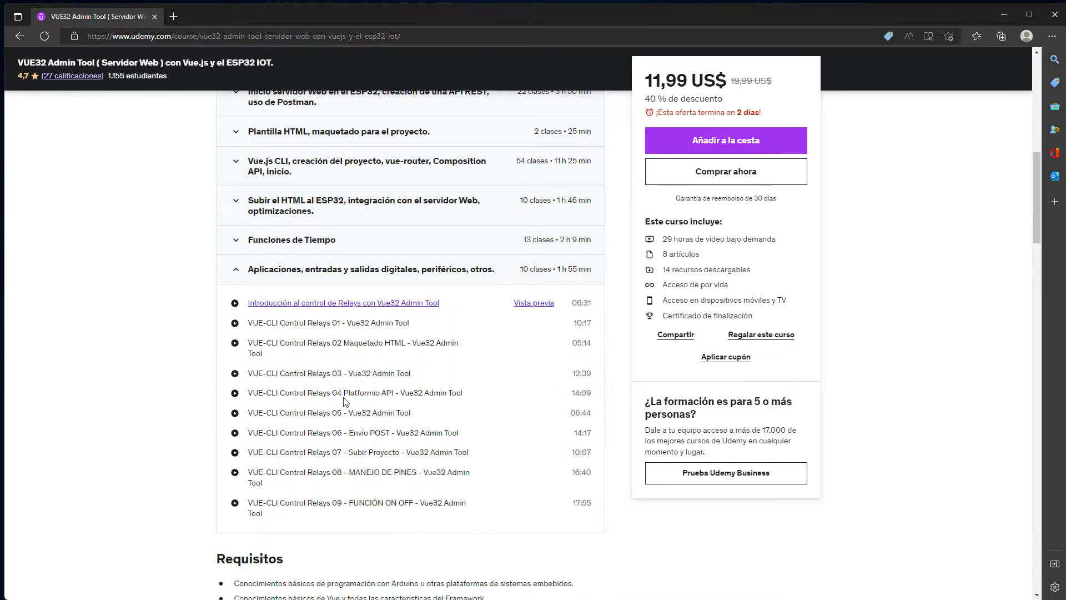
click(240, 272)
scroll(394, 417, up, 9)
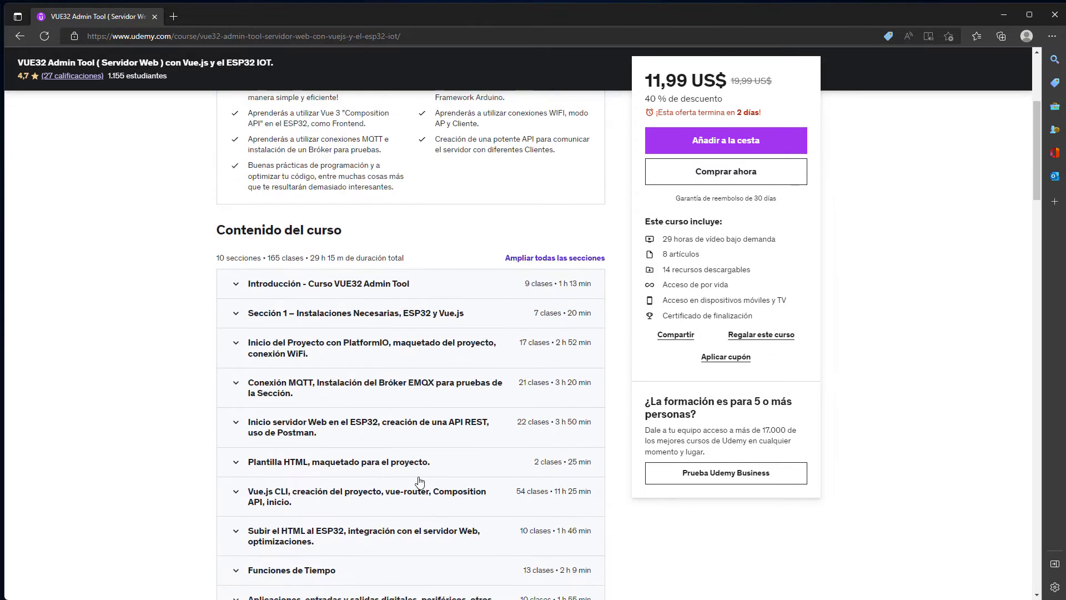
scroll(457, 284, up, 2)
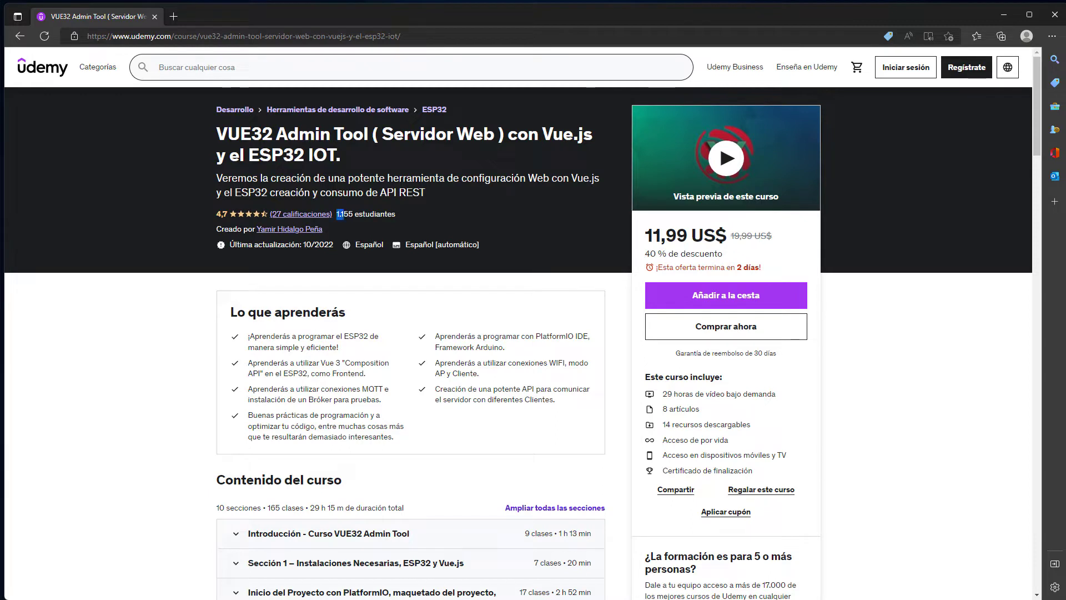
Highlight the course's student count, then switch from the folder to the esptool repository page.
drag(340, 214, 395, 214)
click(416, 194)
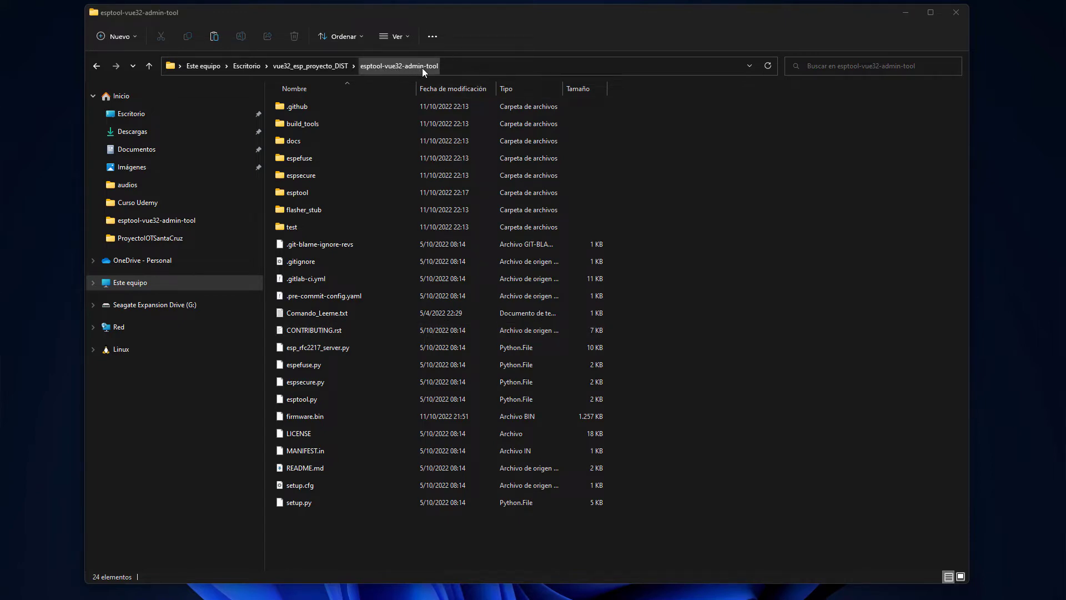
click(763, 258)
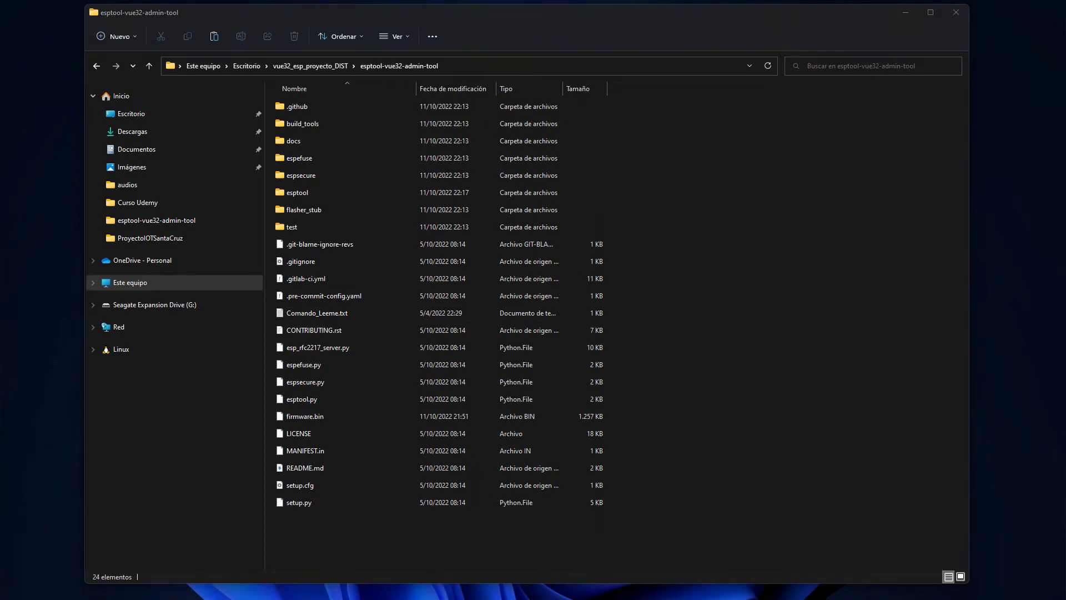
key(alt+Tab)
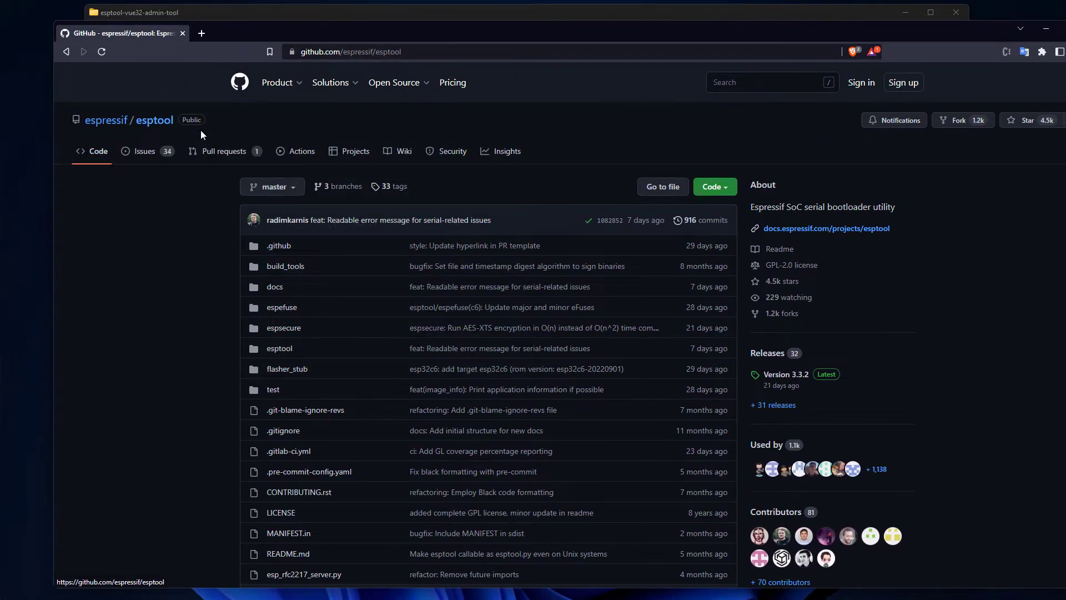
Scroll through the espressif/esptool repository file list, then minimize the browser.
scroll(333, 222, down, 2)
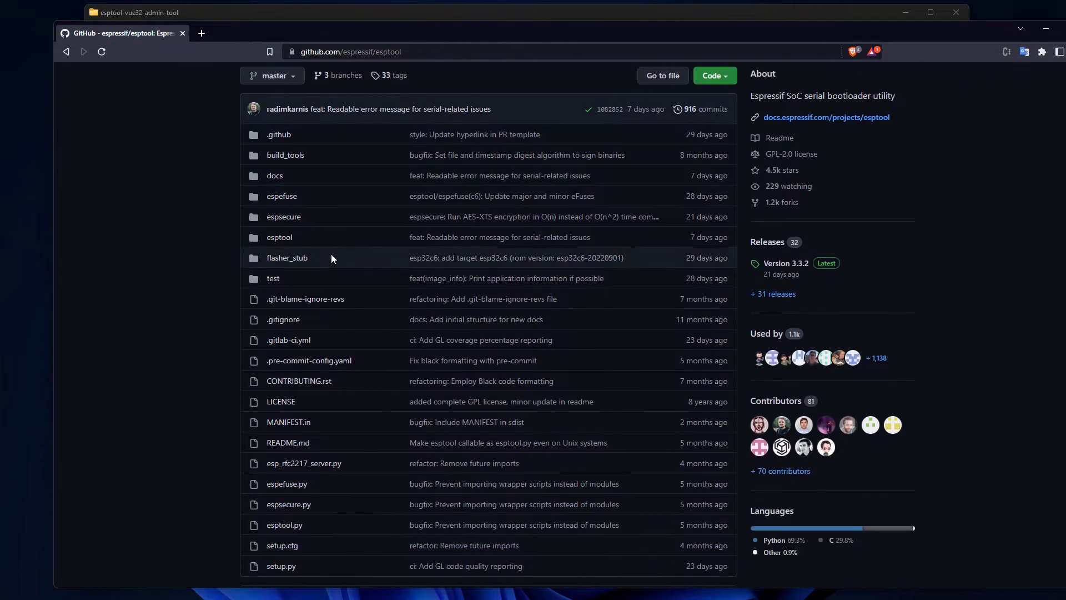
scroll(302, 207, down, 3)
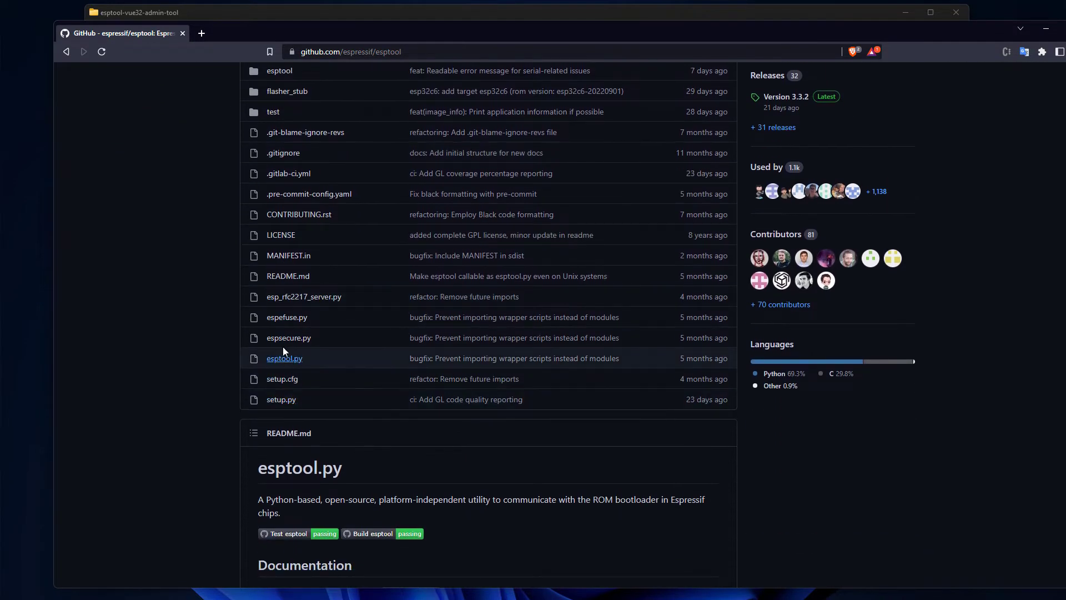
scroll(282, 346, up, 4)
scroll(305, 369, down, 3)
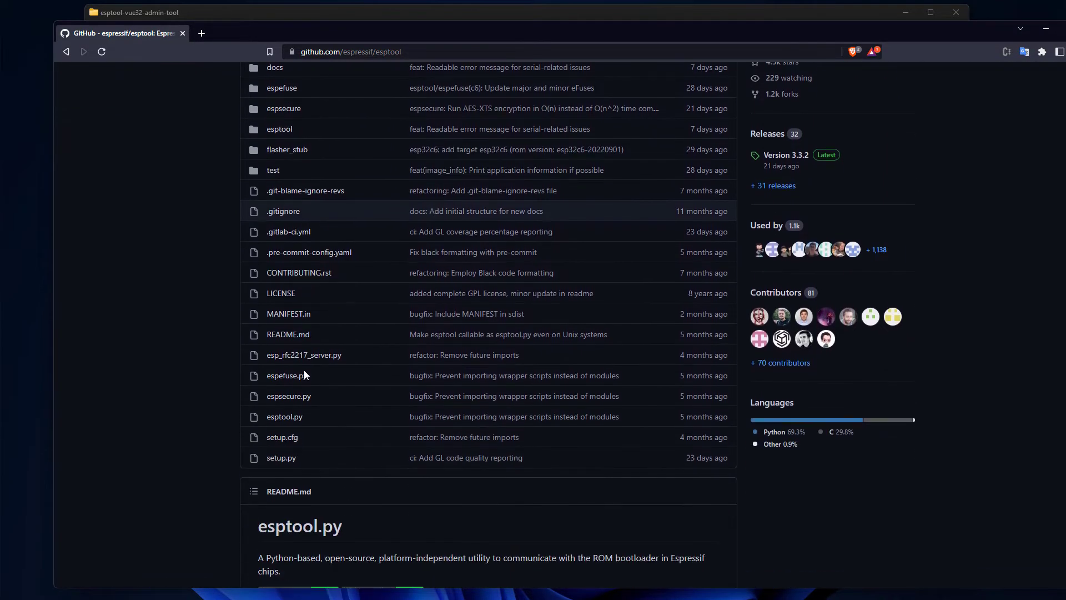
scroll(308, 398, up, 4)
scroll(313, 261, down, 1)
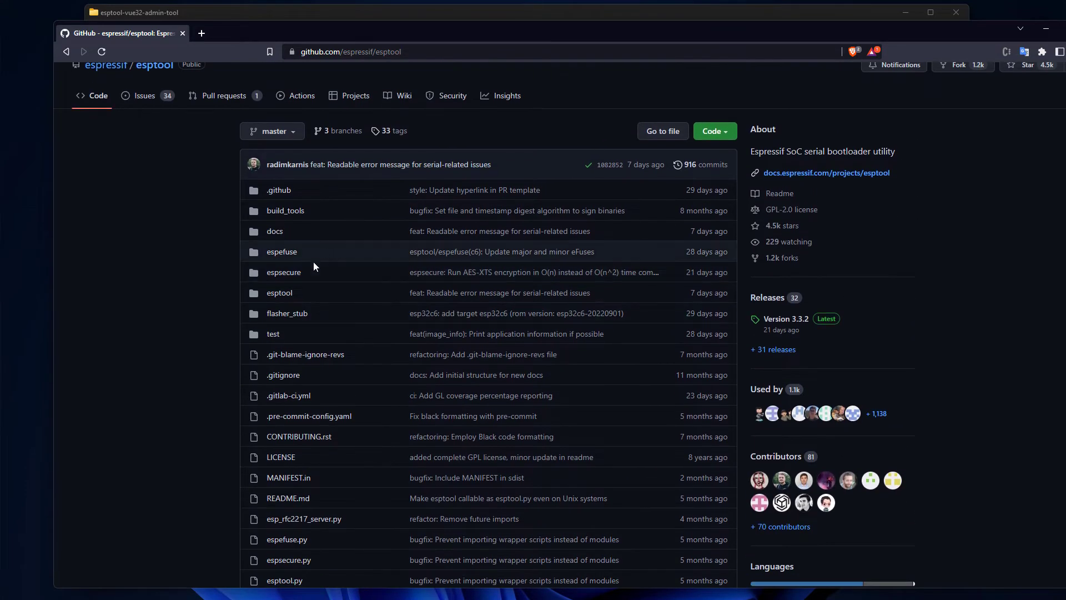
scroll(313, 277, up, 1)
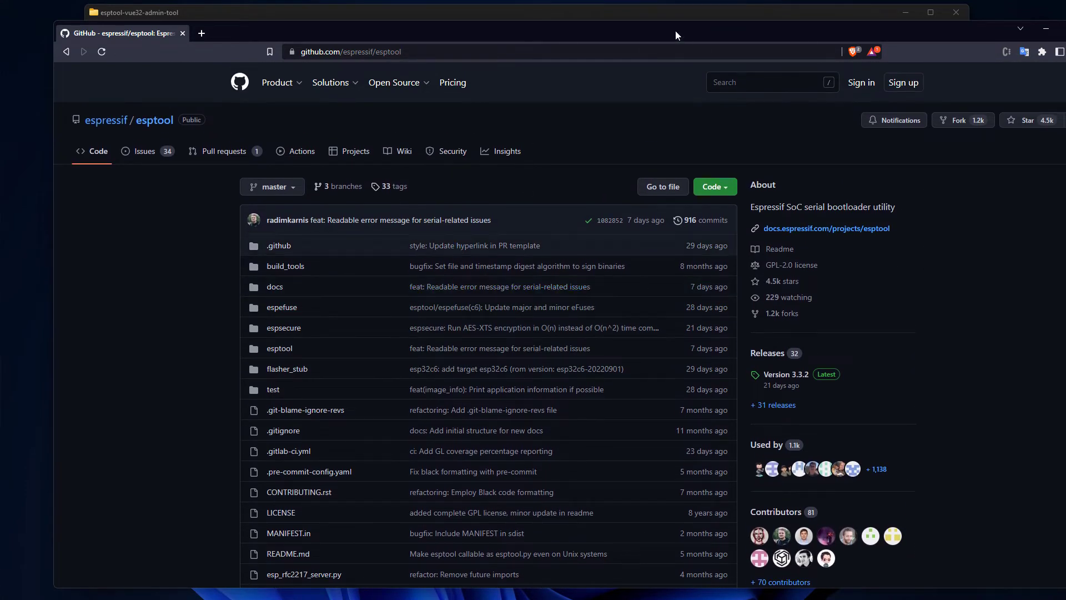
key(super+Down)
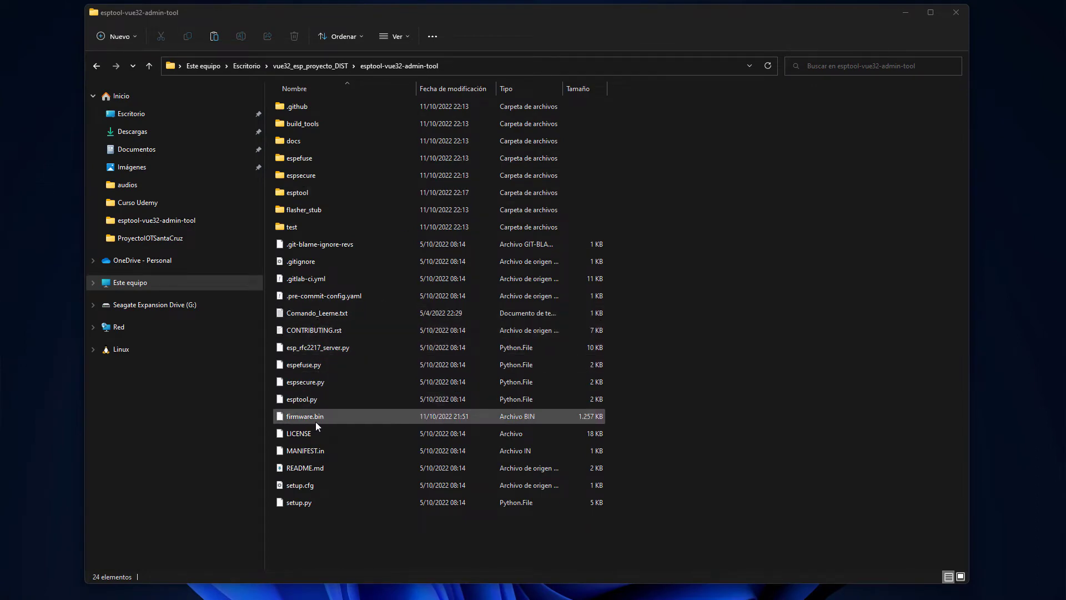
Open Comando_Leeme.txt and select its esptool flash command, then bring up the folder's context menu.
click(321, 314)
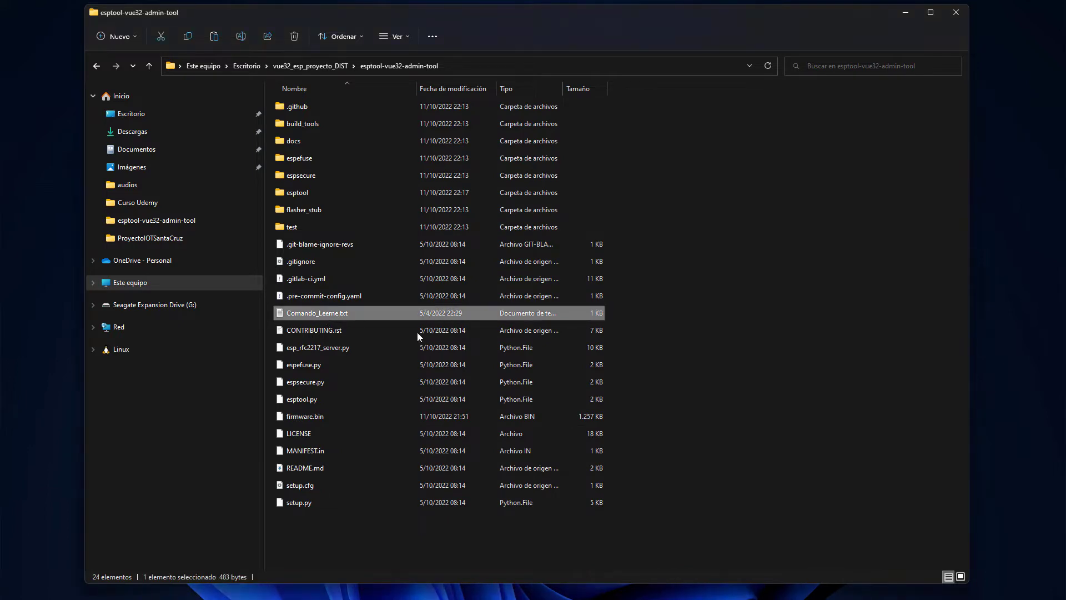
click(711, 334)
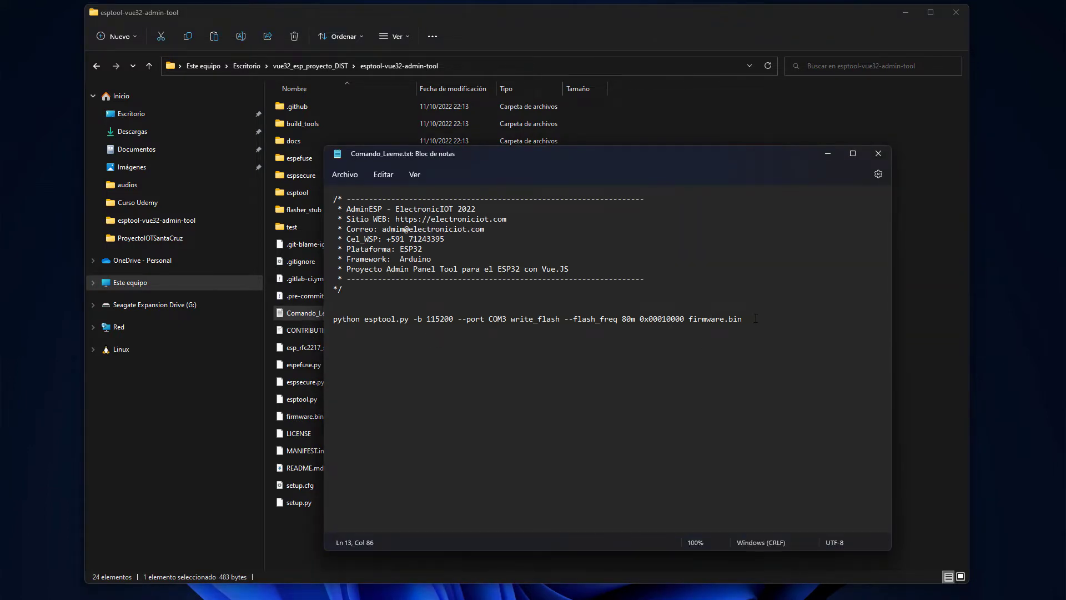
drag(756, 318, 332, 318)
key(ctrl+c)
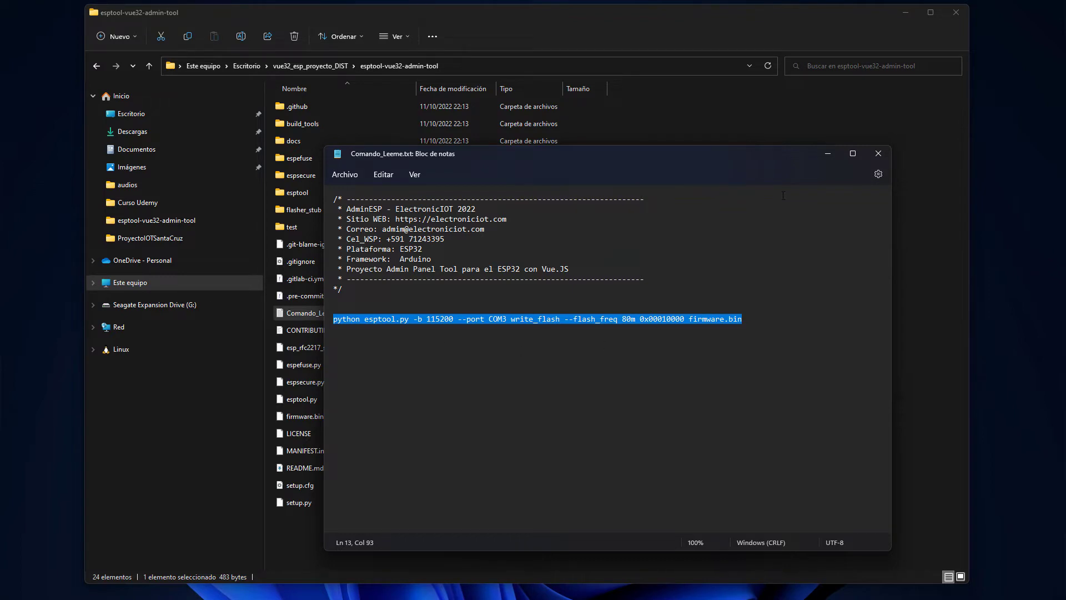
click(288, 535)
right_click(332, 529)
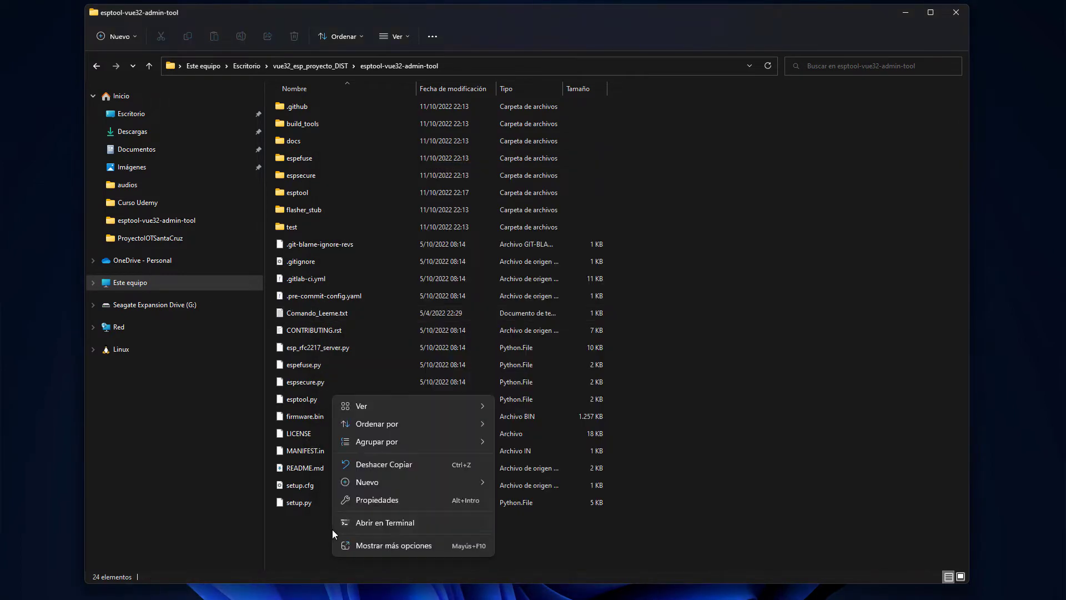
Open PowerShell in the esptool-vue32-admin-tool folder, widen it, and paste the esptool write_flash command.
click(371, 522)
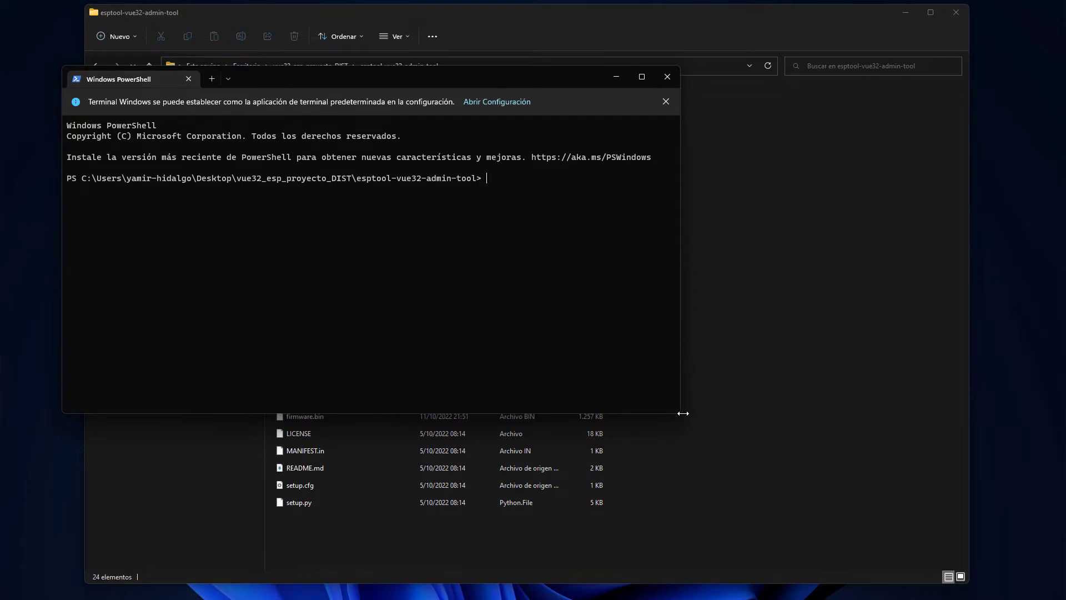
drag(682, 413, 1004, 397)
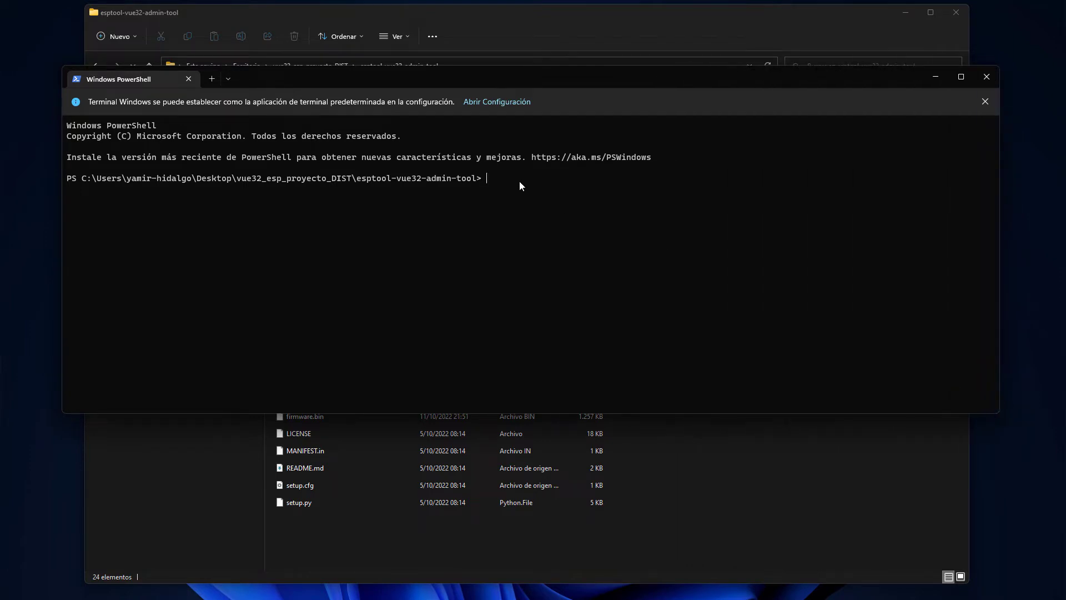
key(ctrl+v)
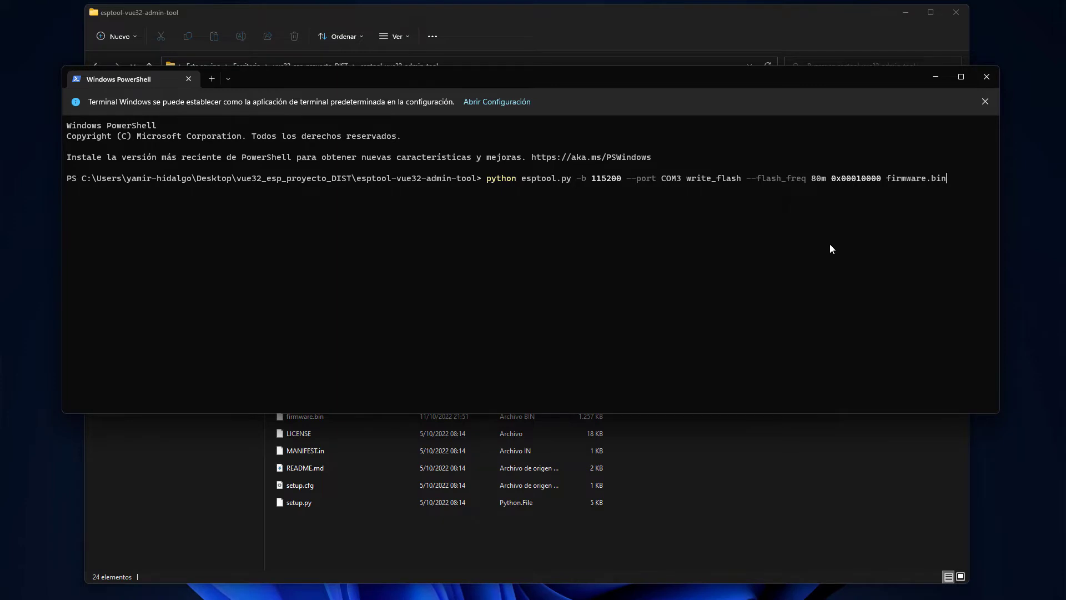
Run the COM3 esptool flash command, then recall and rerun it after the connection error.
key(Return)
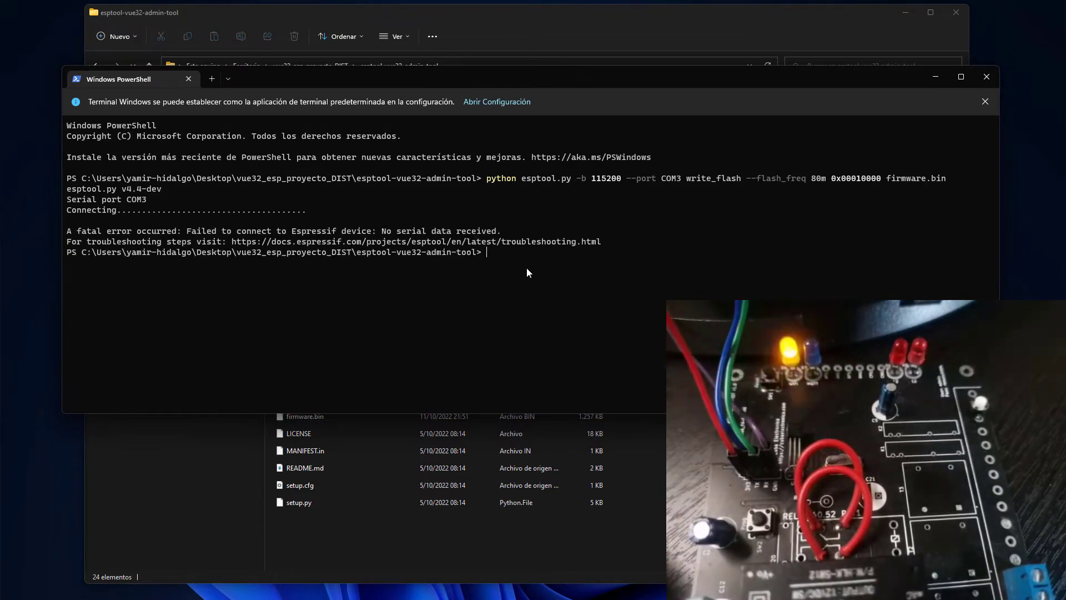
key(Up)
key(Return)
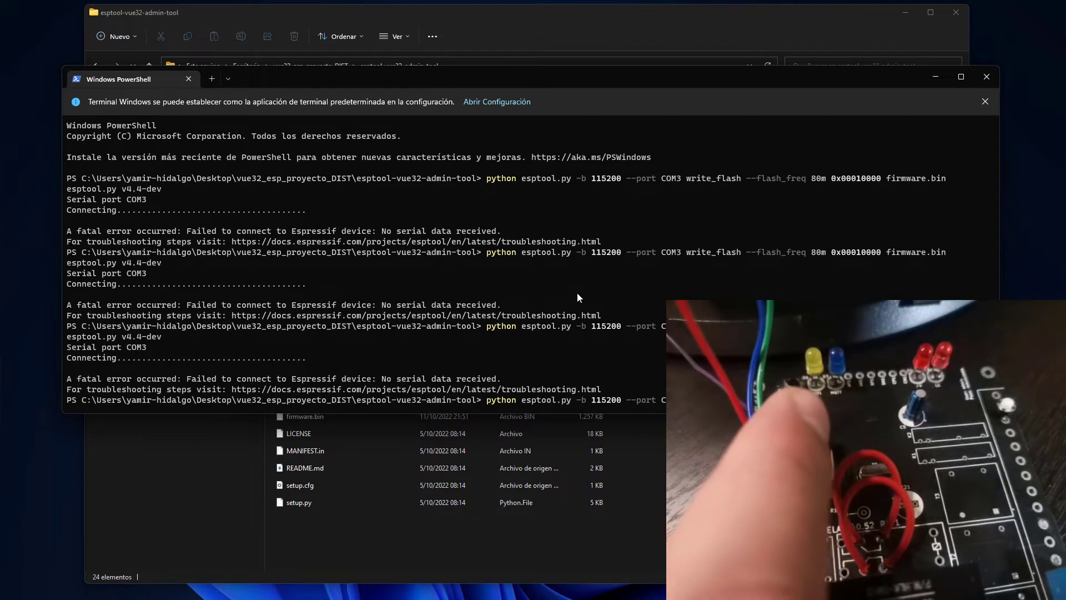
Rerun the esptool flash command while holding the board's BOOT button.
key(Return)
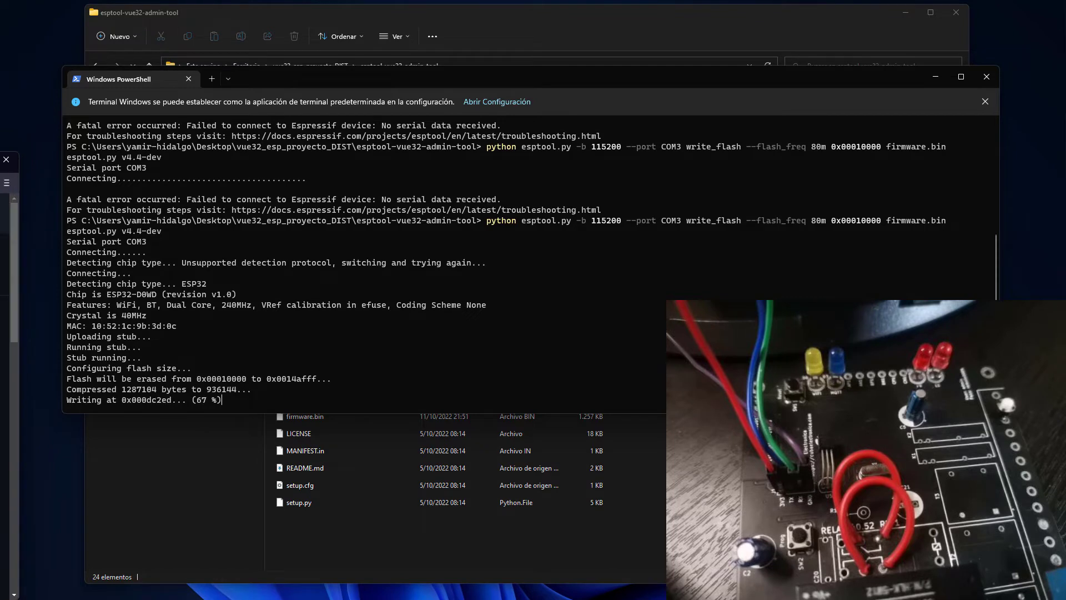
Bring the espressif/esptool GitHub page forward, reposition the browser window and scroll its file list.
key(alt+Tab)
drag(182, 131, 479, 118)
mouse_move(220, 208)
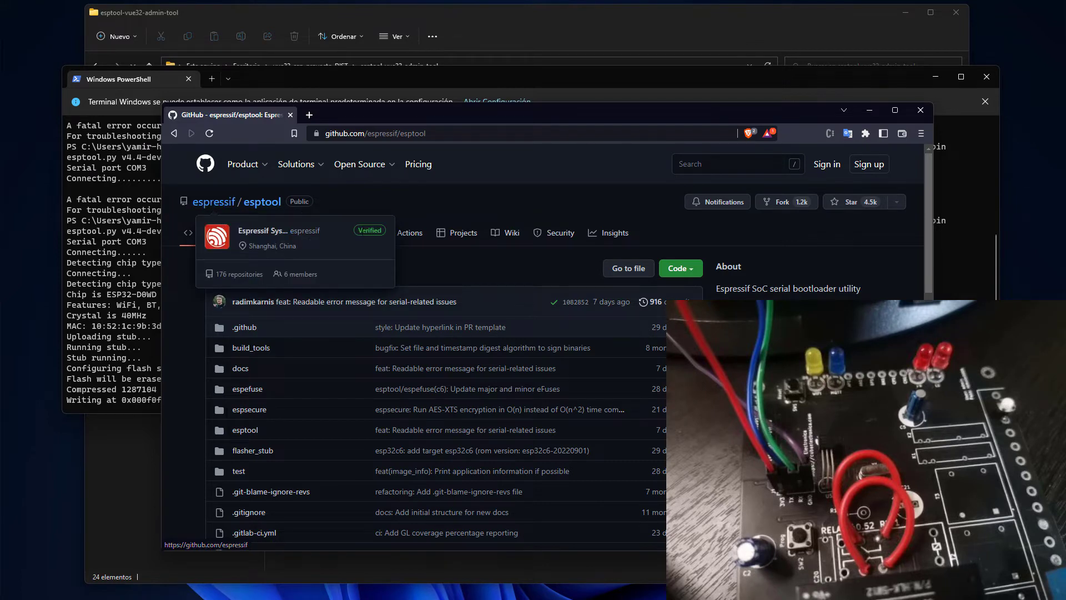
drag(545, 113, 504, 82)
scroll(508, 371, down, 5)
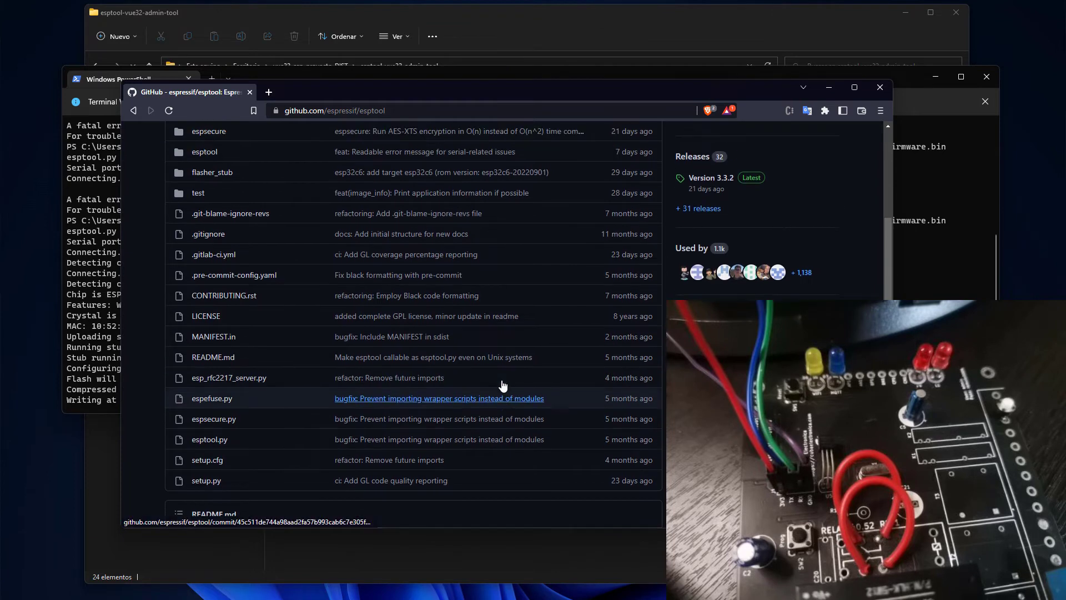
scroll(502, 384, up, 4)
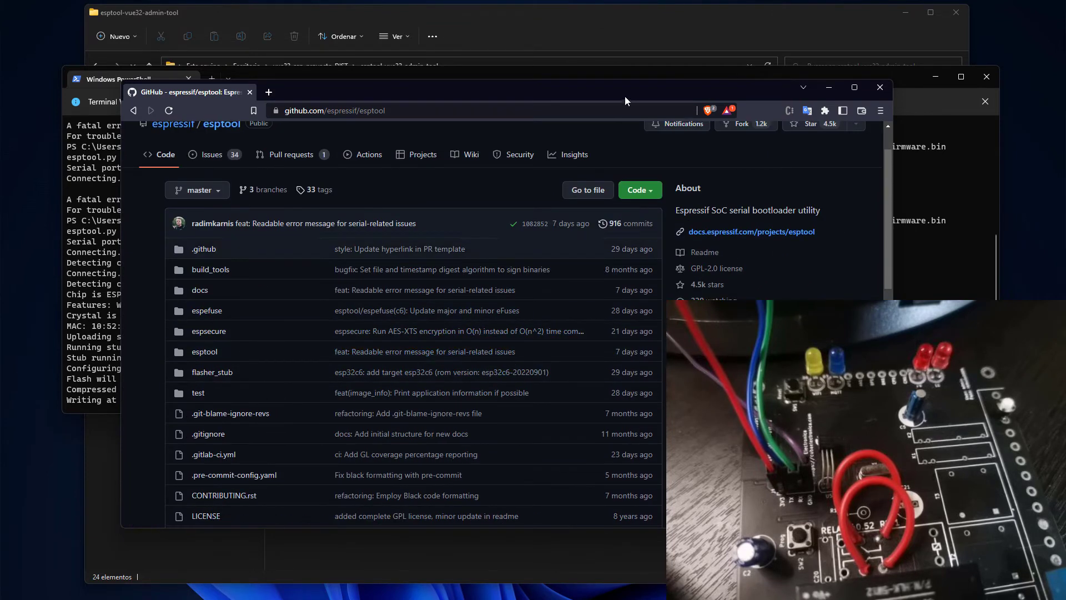
mouse_move(625, 97)
mouse_down()
mouse_move(654, 118)
mouse_move(630, 103)
mouse_up()
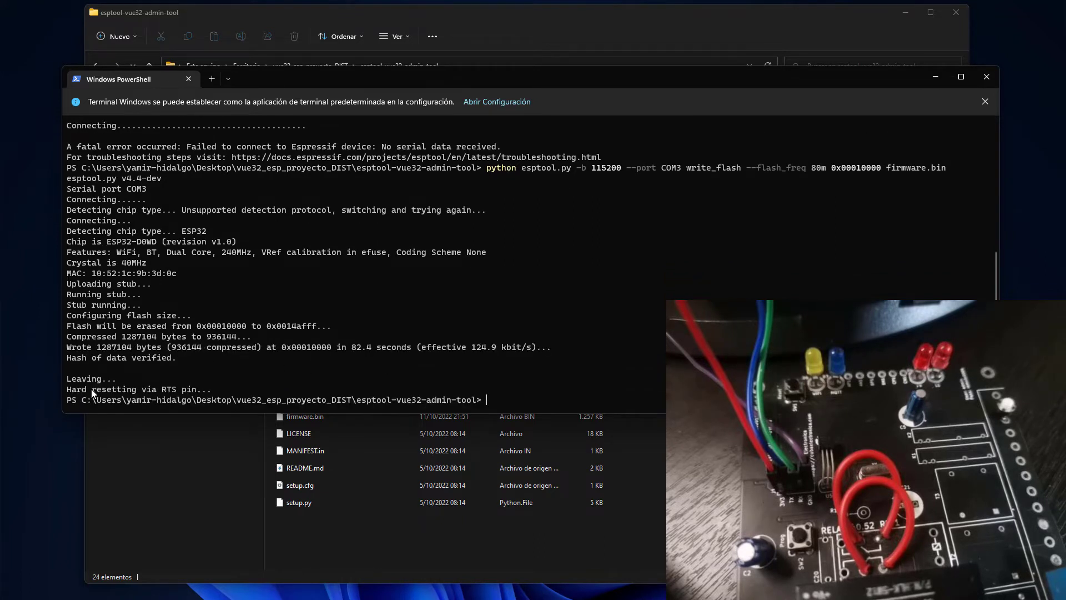
Highlight the 'Hard resetting via RTS pin' message, then center the PuTTY Configuration dialog.
drag(82, 390, 161, 389)
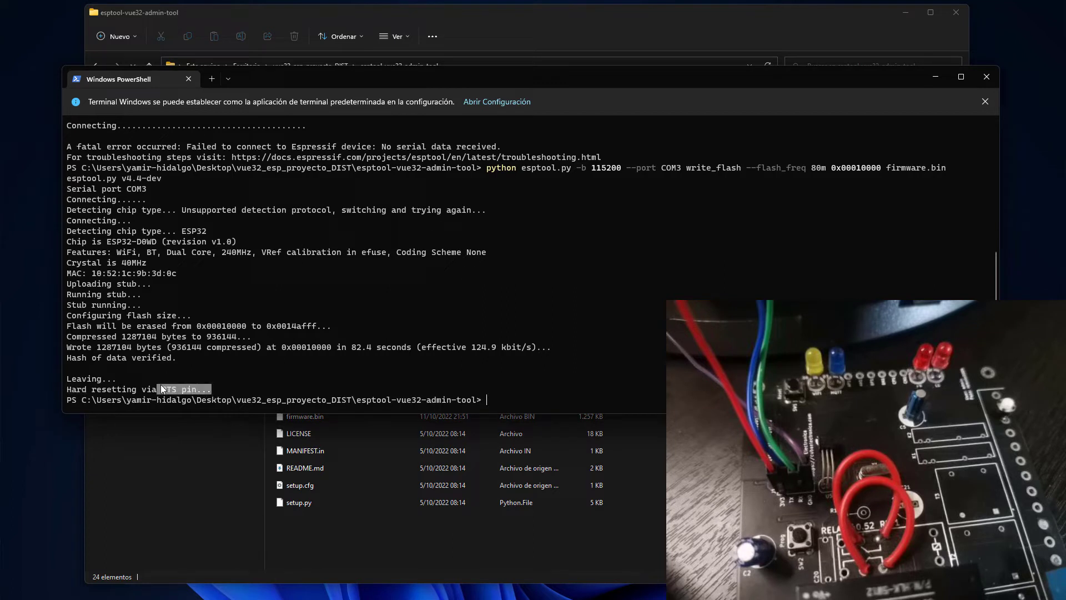
click(323, 368)
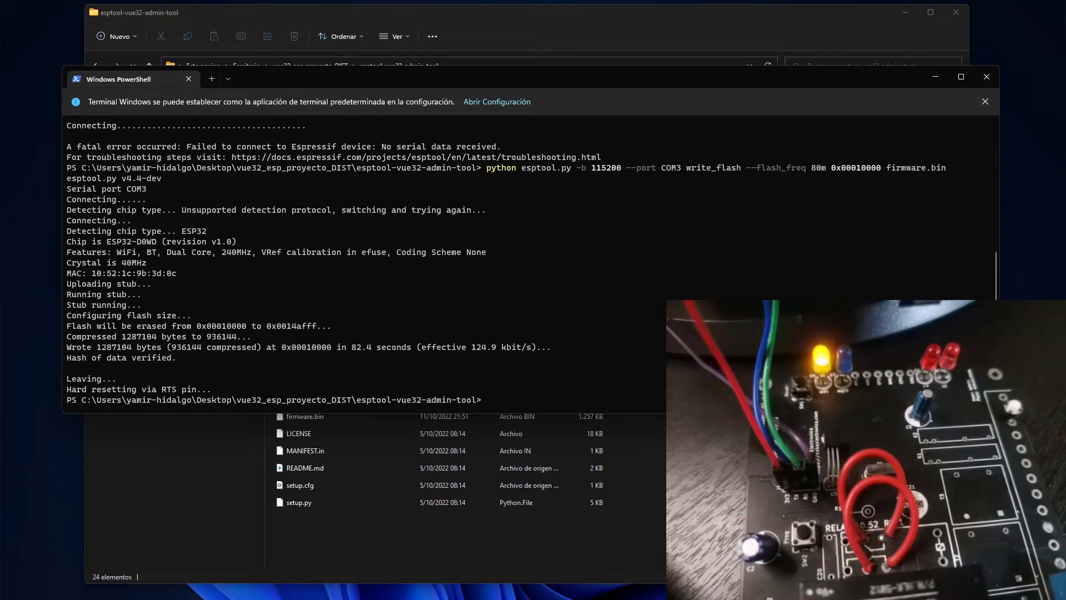
drag(128, 186, 367, 160)
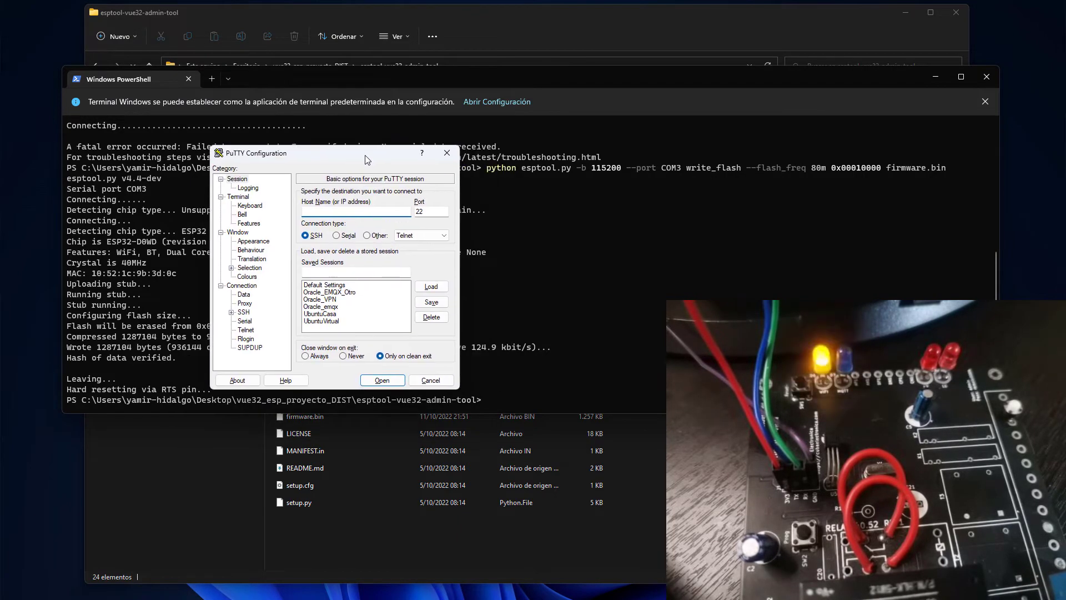
Open a Serial PuTTY session on COM3 at 115200 baud.
click(336, 234)
click(335, 211)
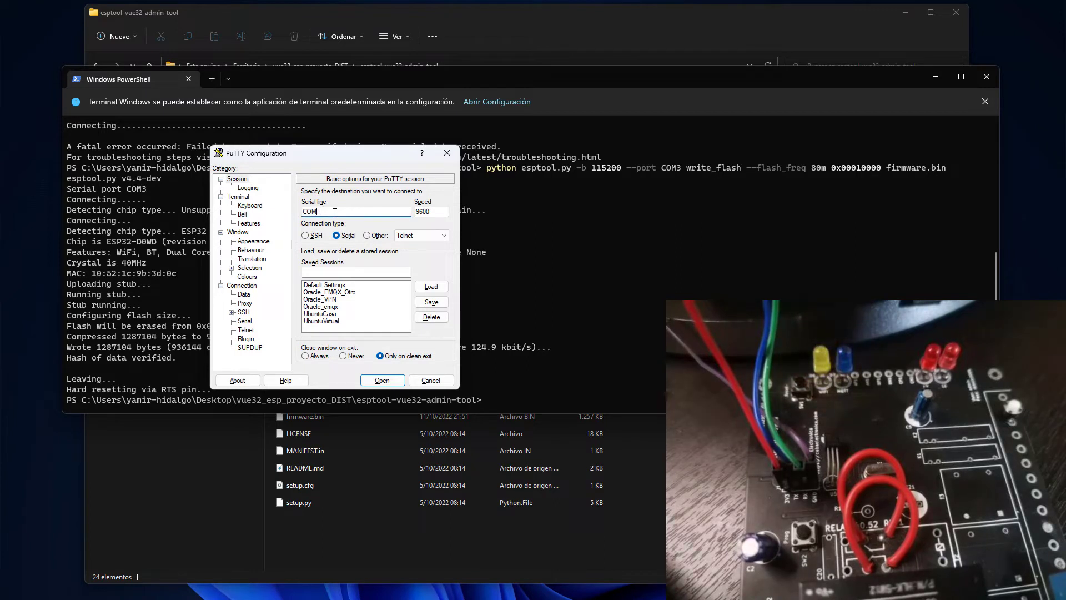
key(BackSpace)
text(3)
double_click(413, 215)
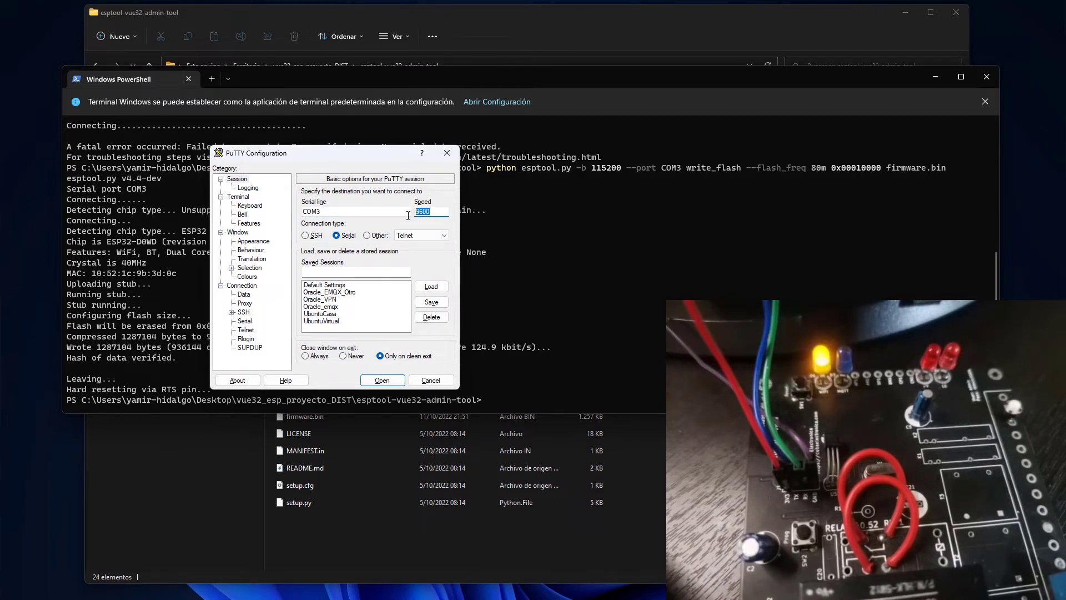
text(115200)
click(382, 381)
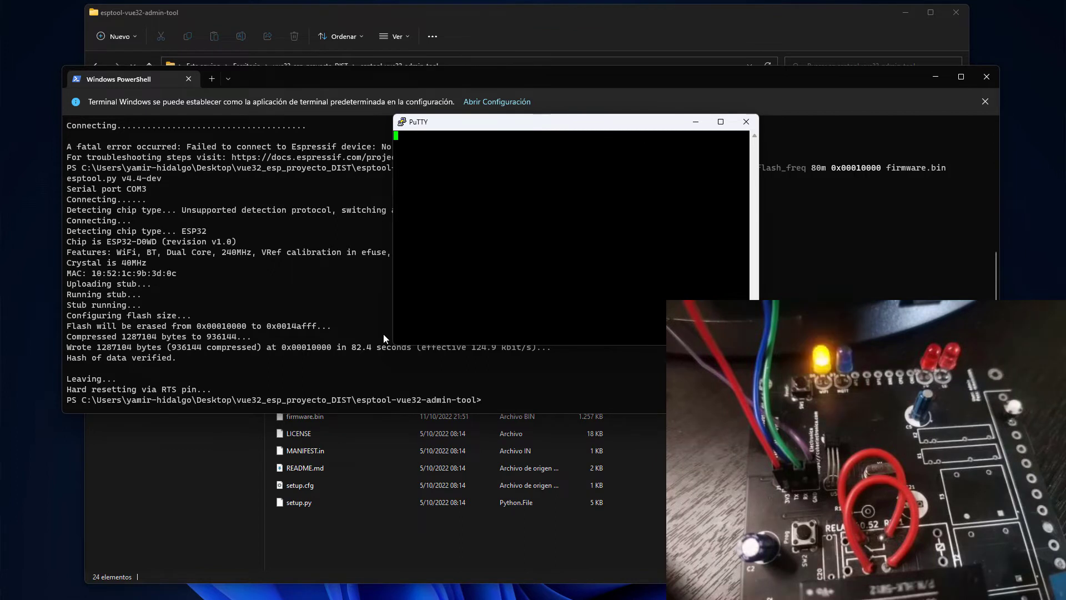
Widen the session and highlight the access point ESP329B1C52100C3D and IP 192.168.4.1 in the log.
drag(390, 345, 150, 452)
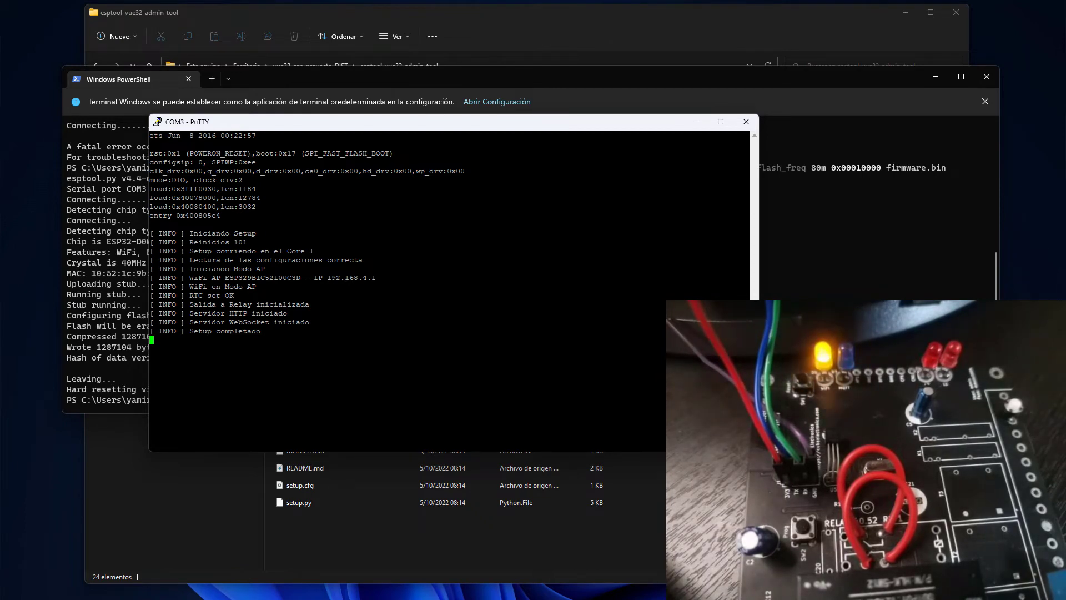
drag(186, 278, 387, 277)
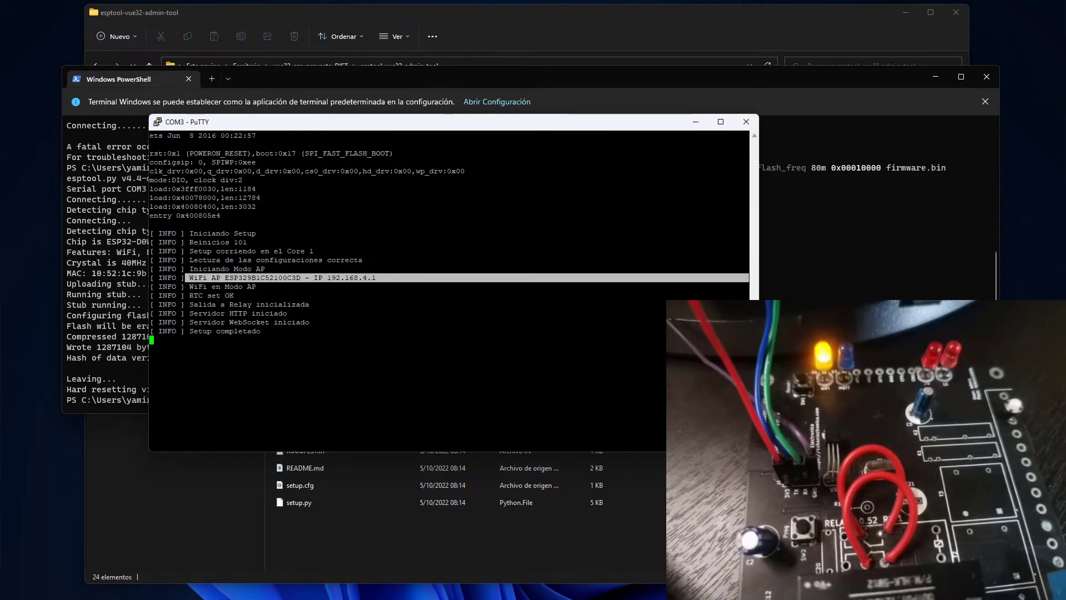
key(alt+Tab)
drag(150, 287, 748, 295)
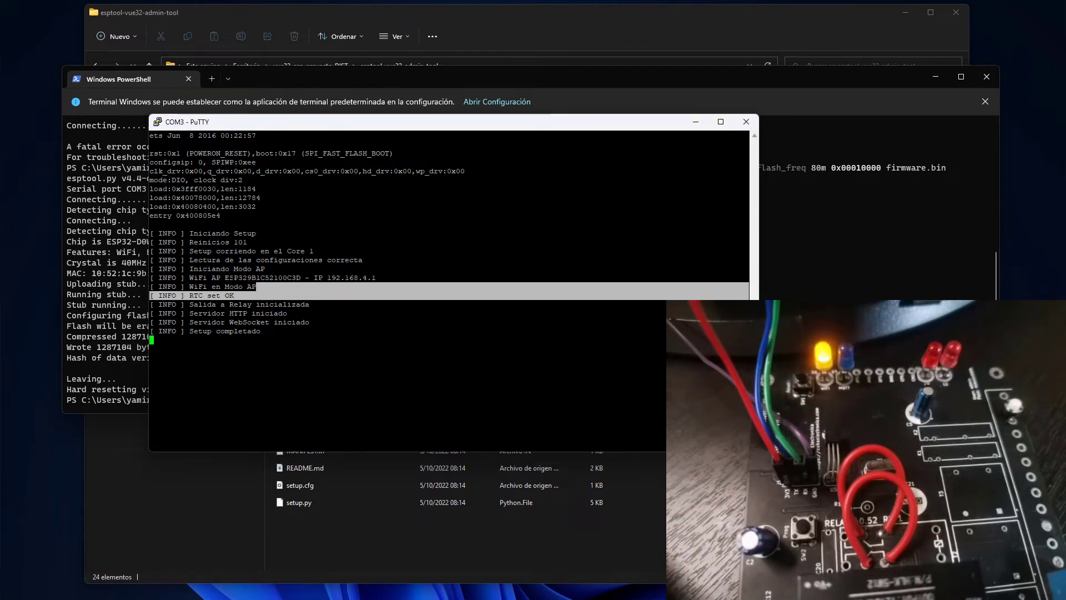
drag(221, 278, 318, 278)
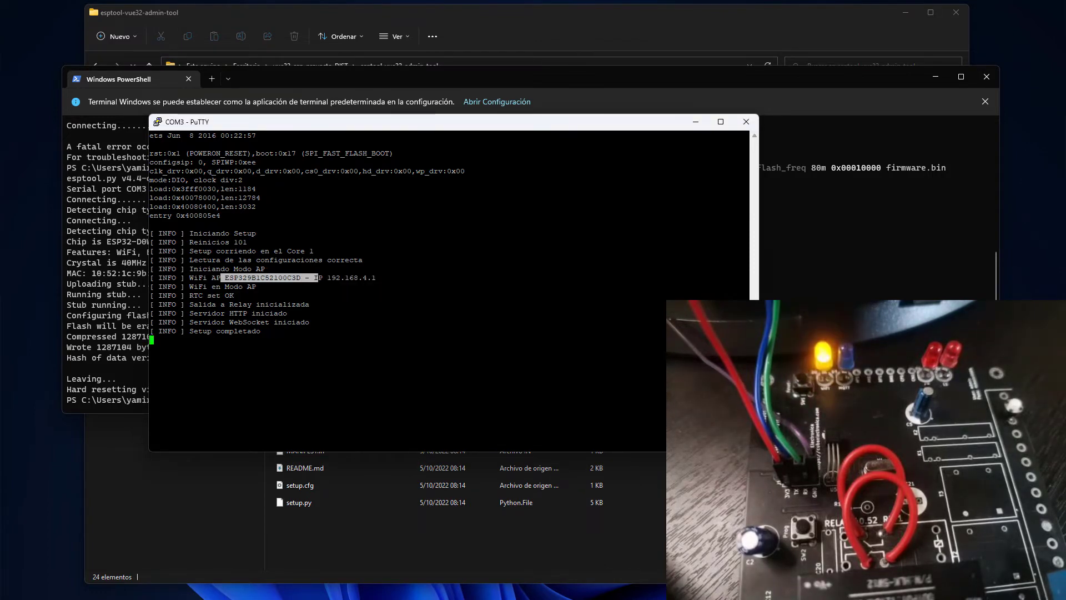
click(318, 277)
drag(746, 277, 327, 277)
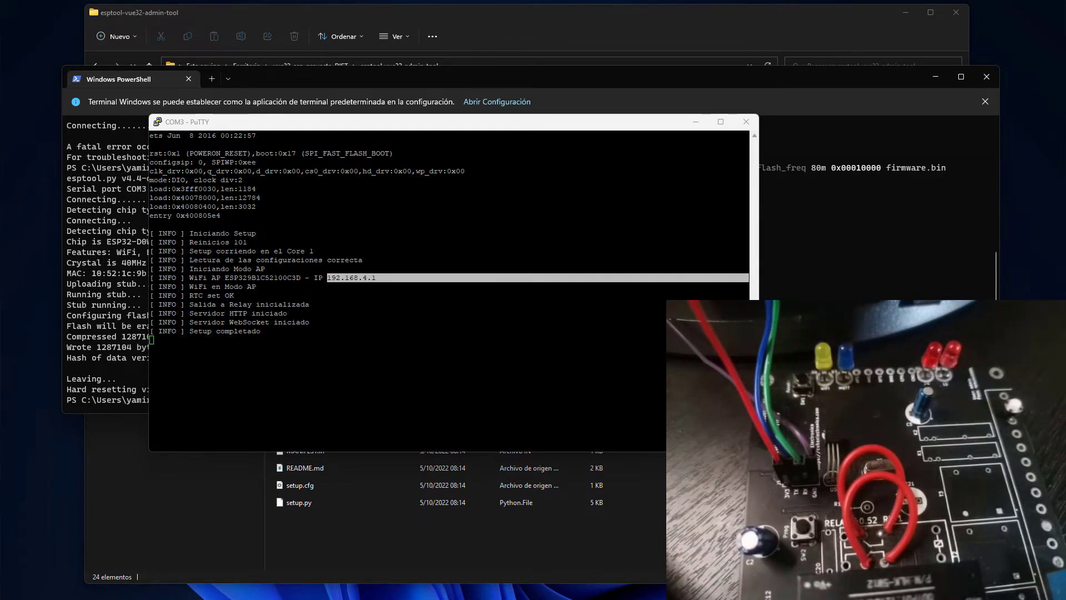
drag(136, 217, 608, 168)
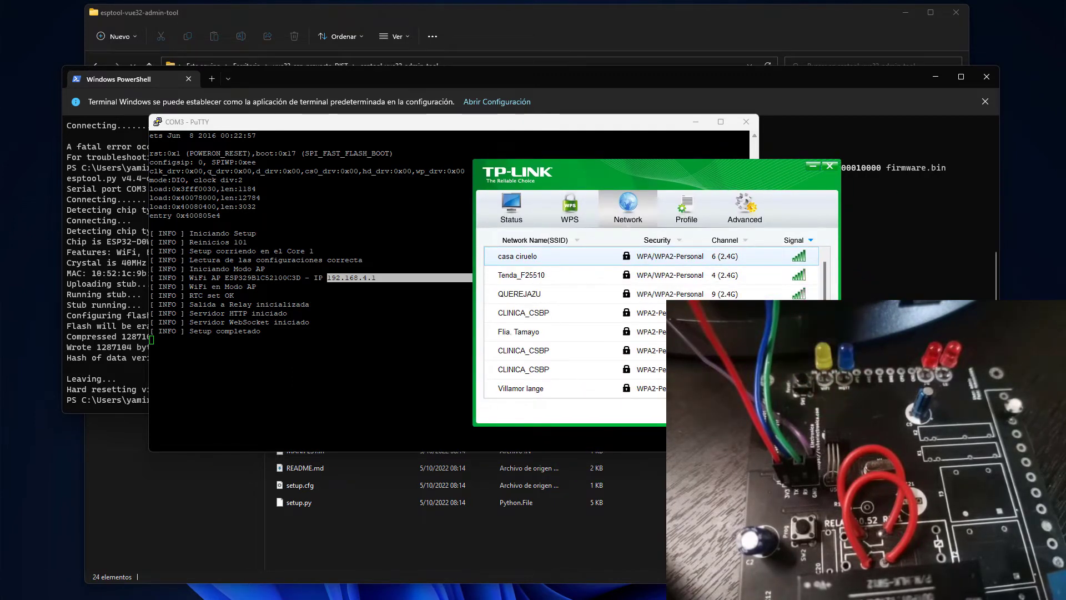
Connect the PC to the ESP329B1C52100C3D network by entering its security key with characters shown.
mouse_move(569, 306)
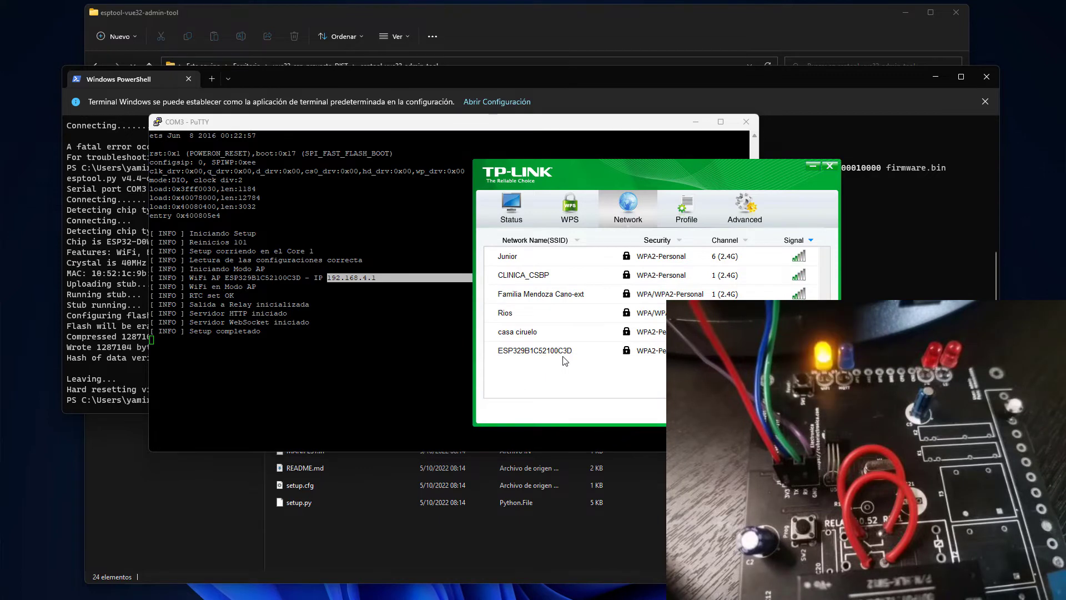
mouse_move(565, 356)
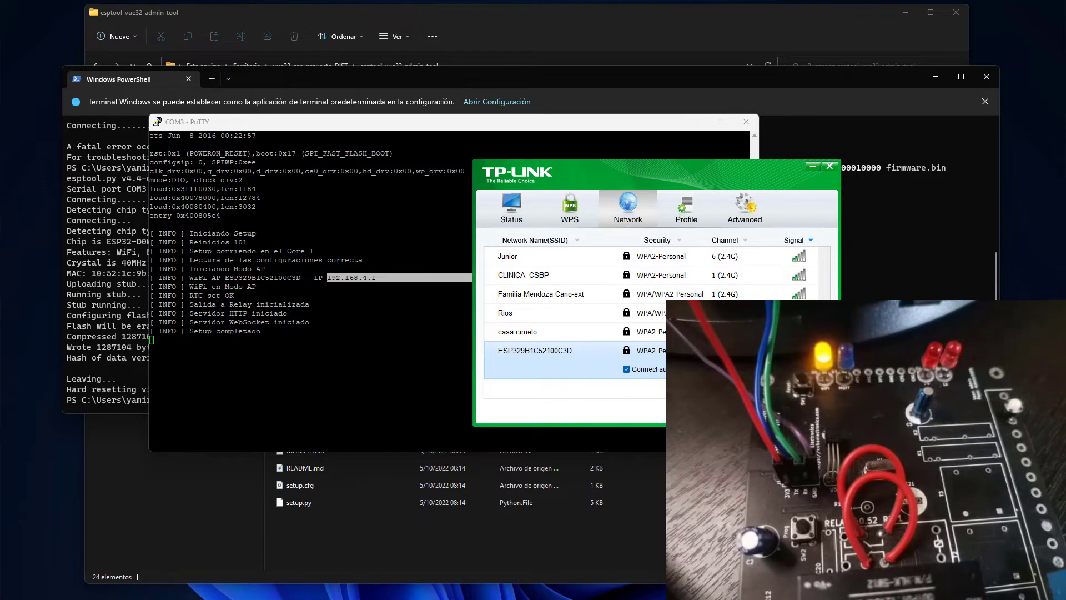
click(789, 410)
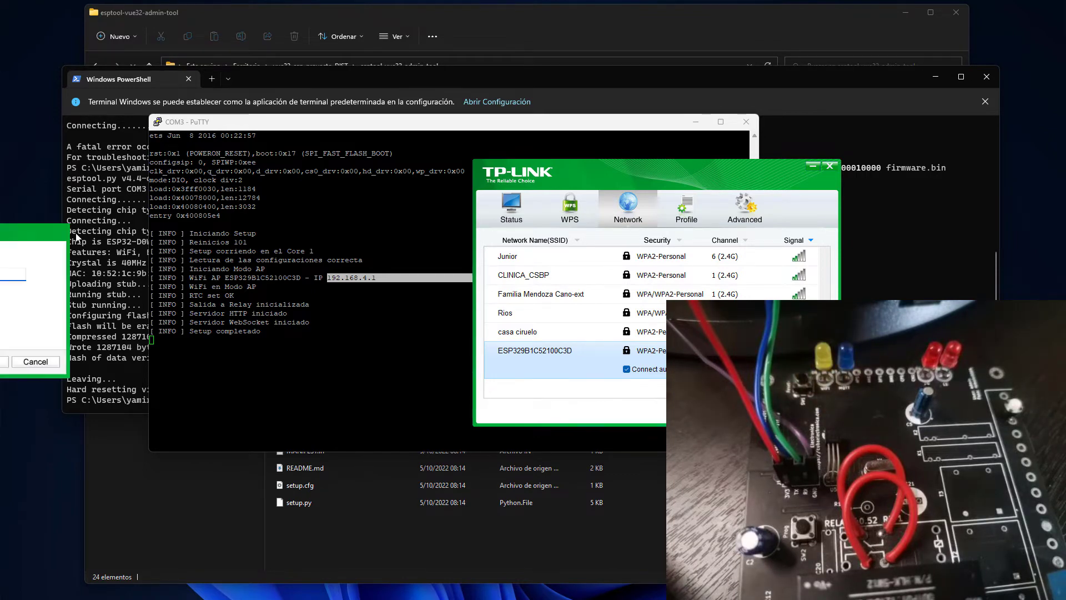
drag(17, 232, 463, 209)
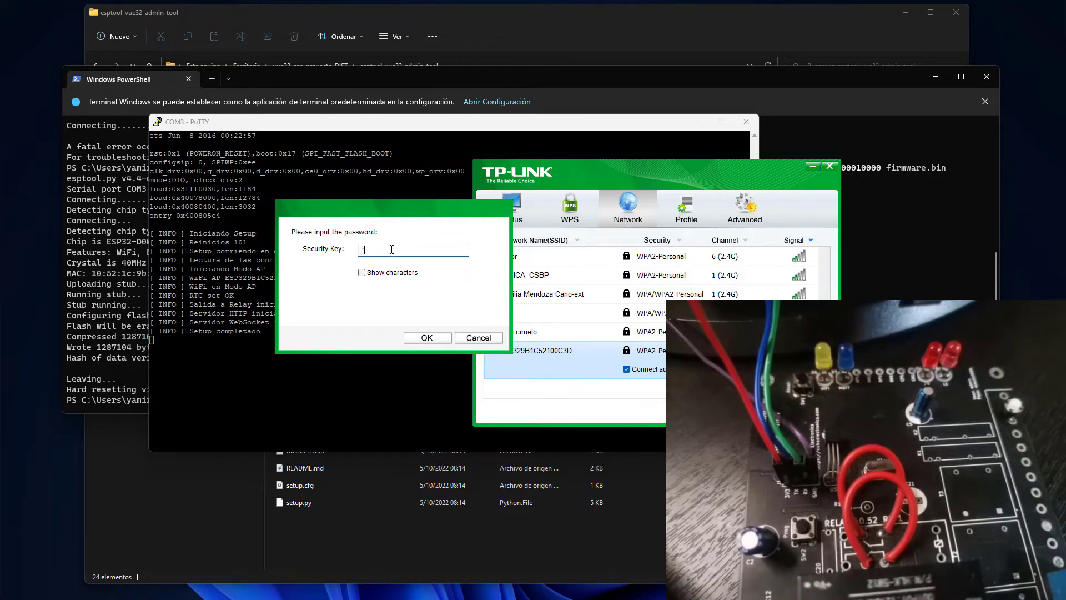
text(*****)
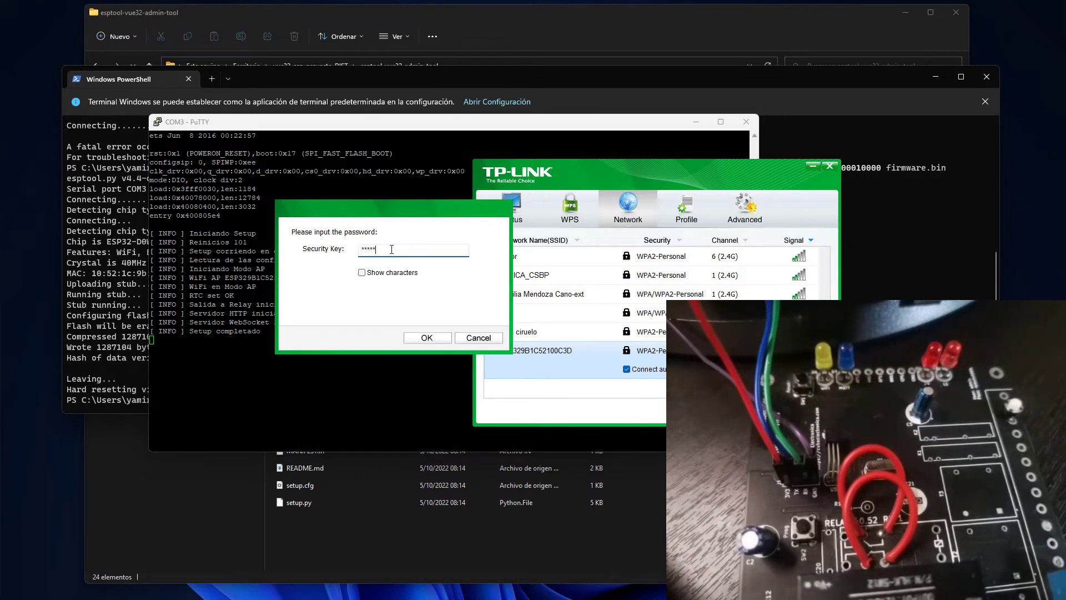
text(***)
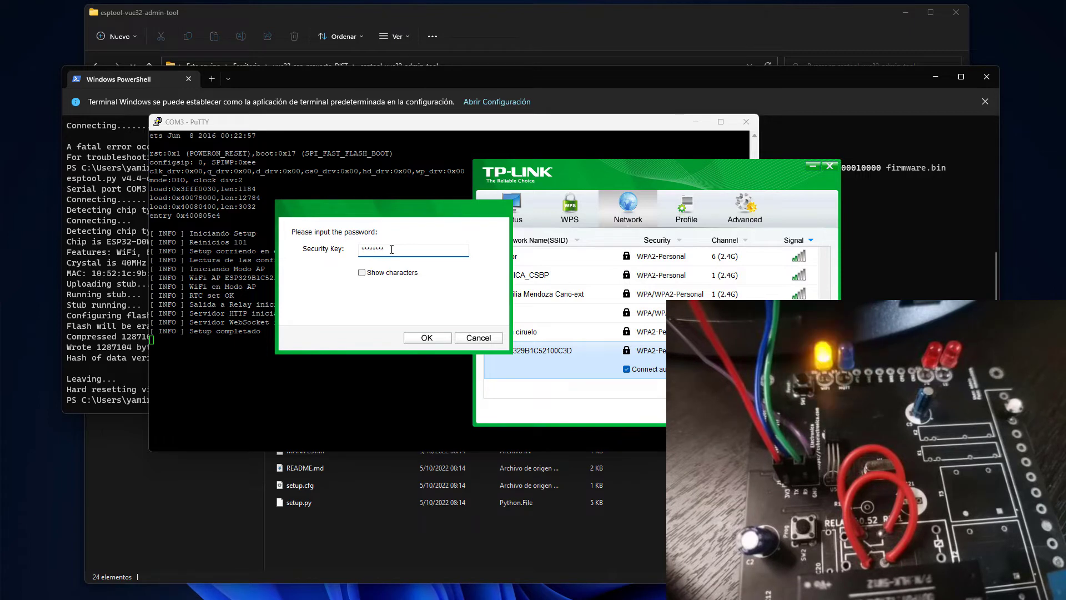
text(**)
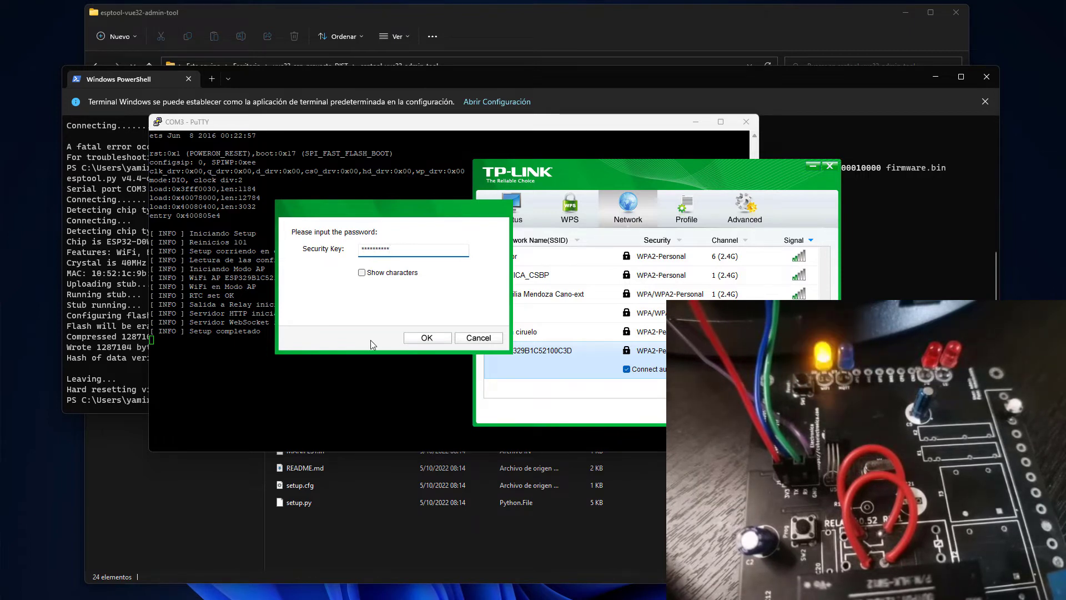
click(362, 273)
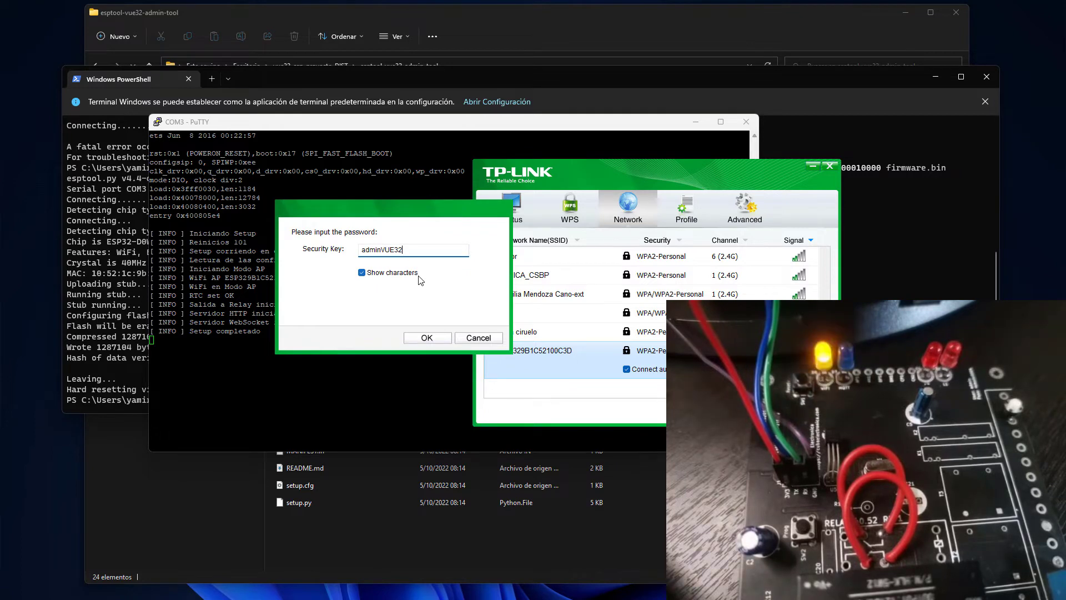
click(425, 337)
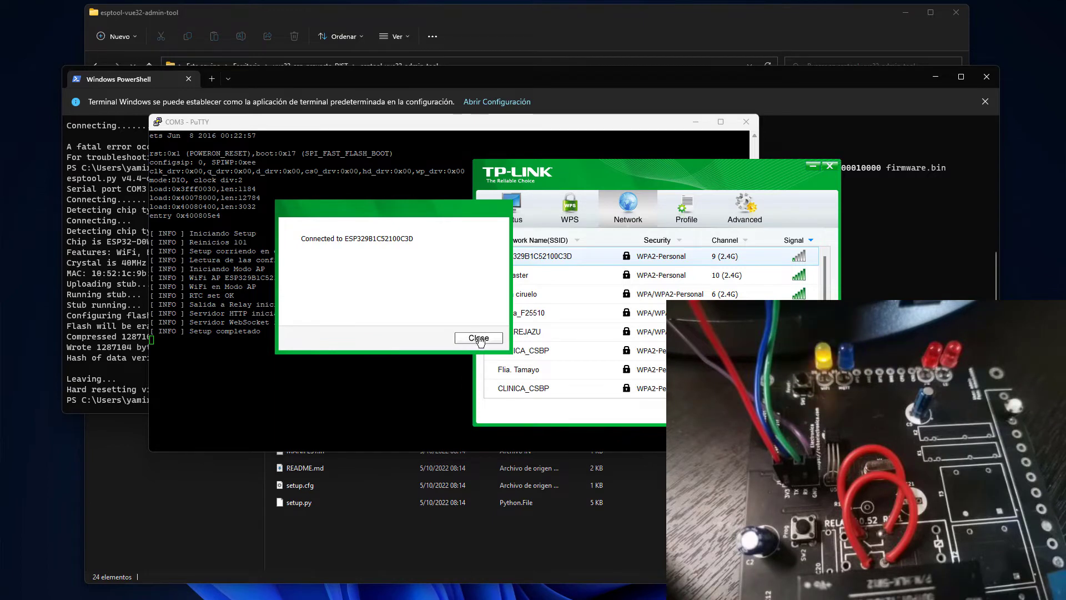
mouse_move(422, 598)
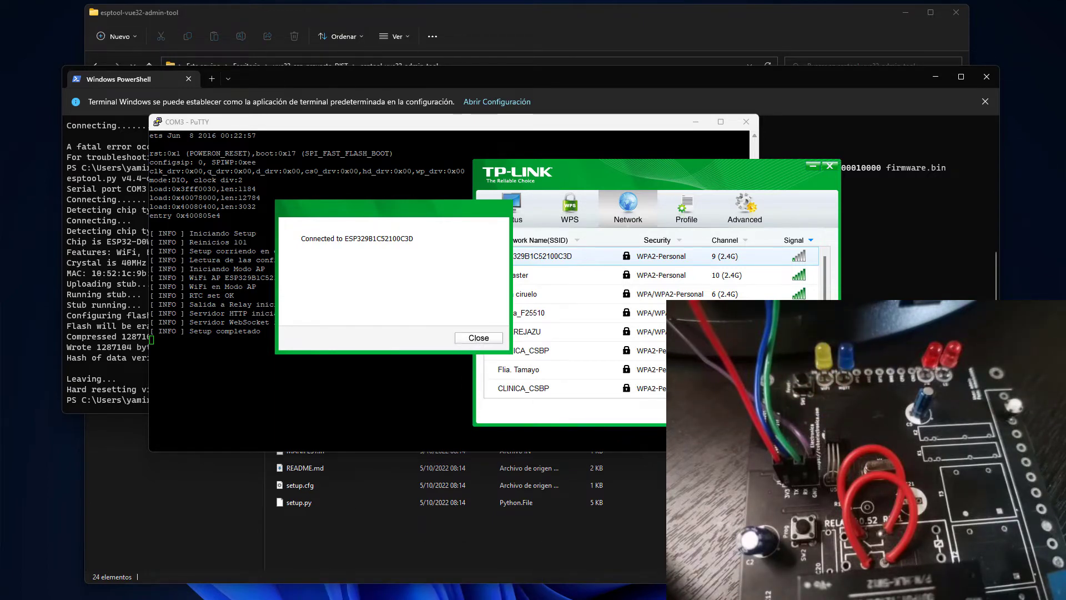
click(423, 598)
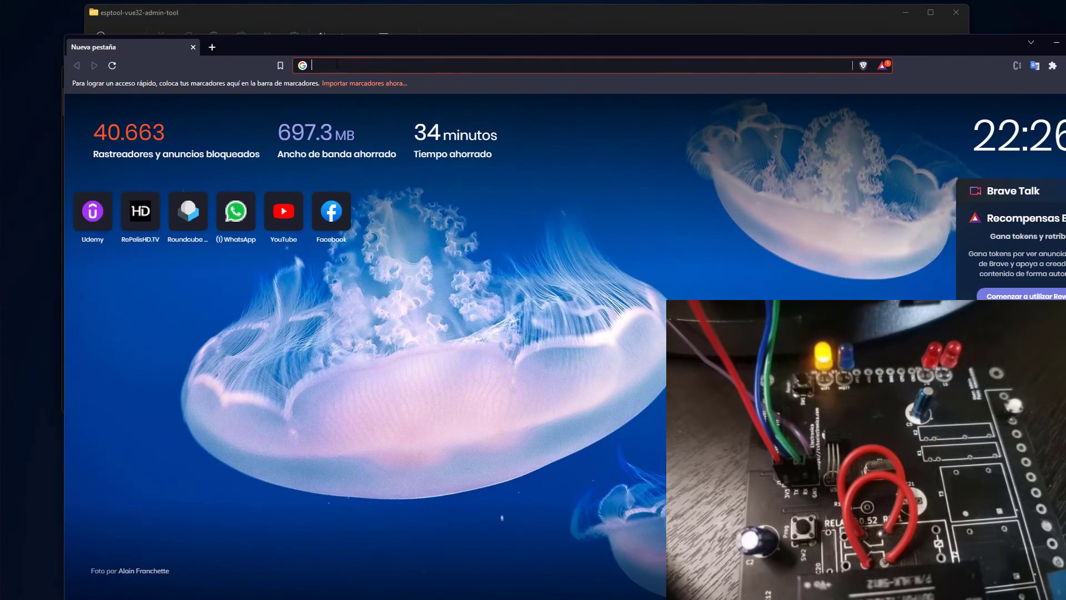
Load 192.168.4.1 in Brave and shrink and reposition the browser window.
click(337, 64)
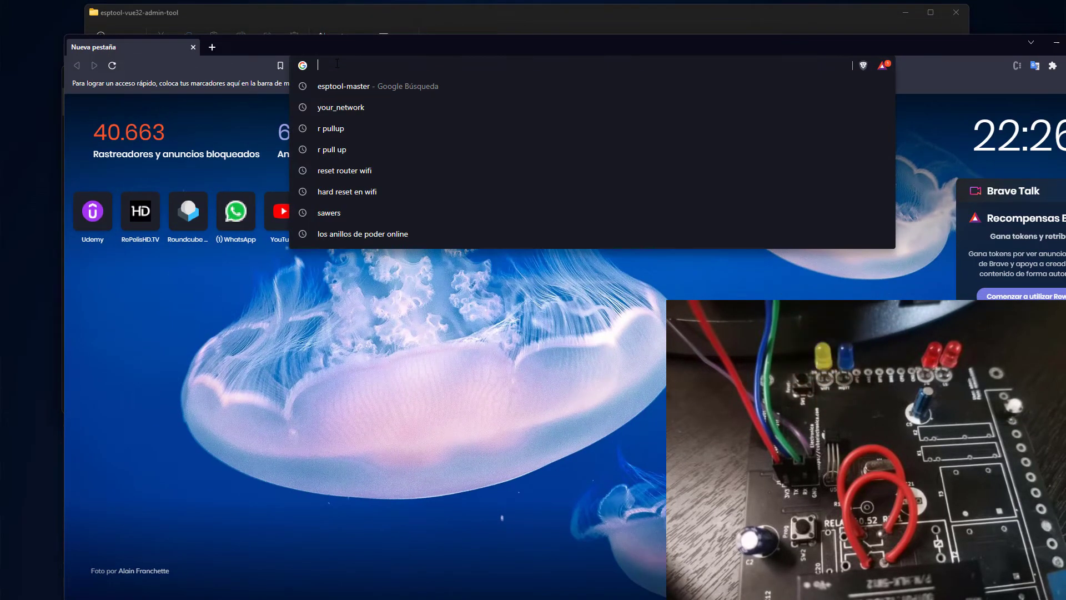
text(192.168.)
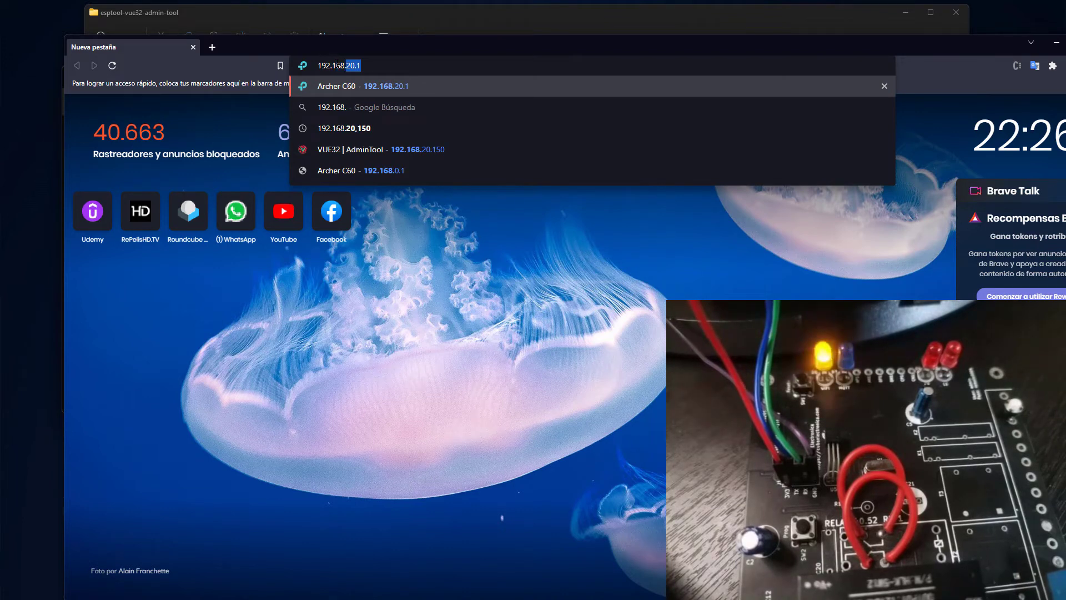
text(4.1)
key(Return)
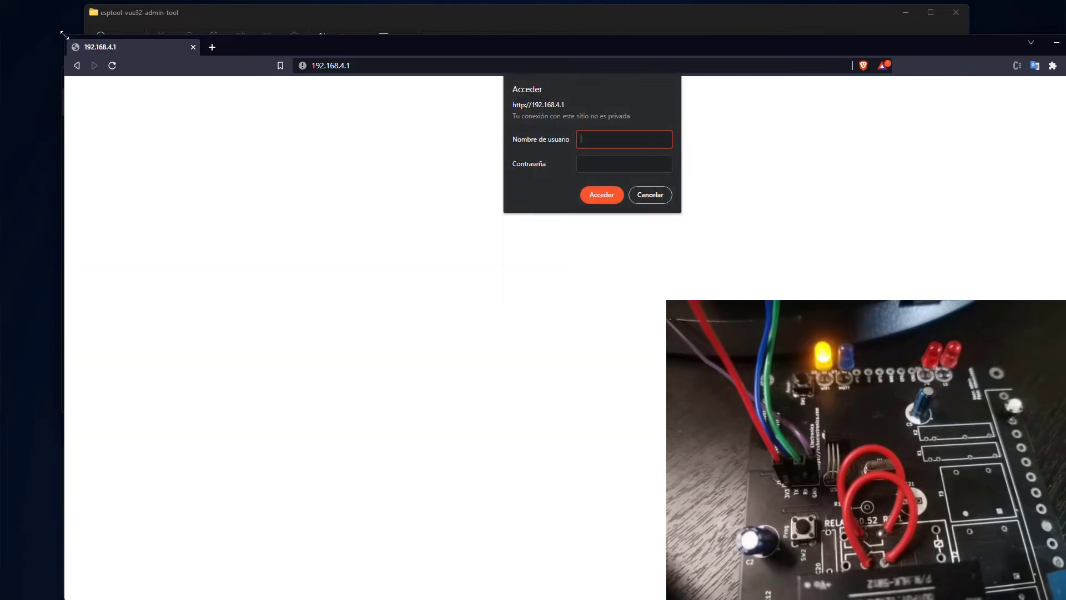
drag(64, 35, 225, 75)
drag(435, 84, 303, 60)
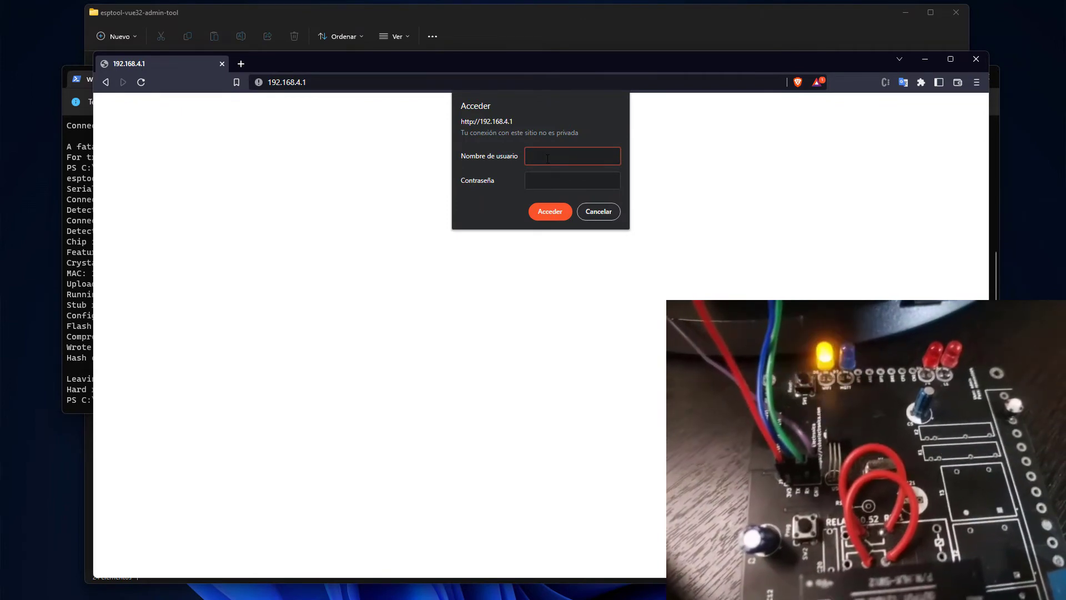
Sign in with the device username and password, declining to save the password.
text(admin)
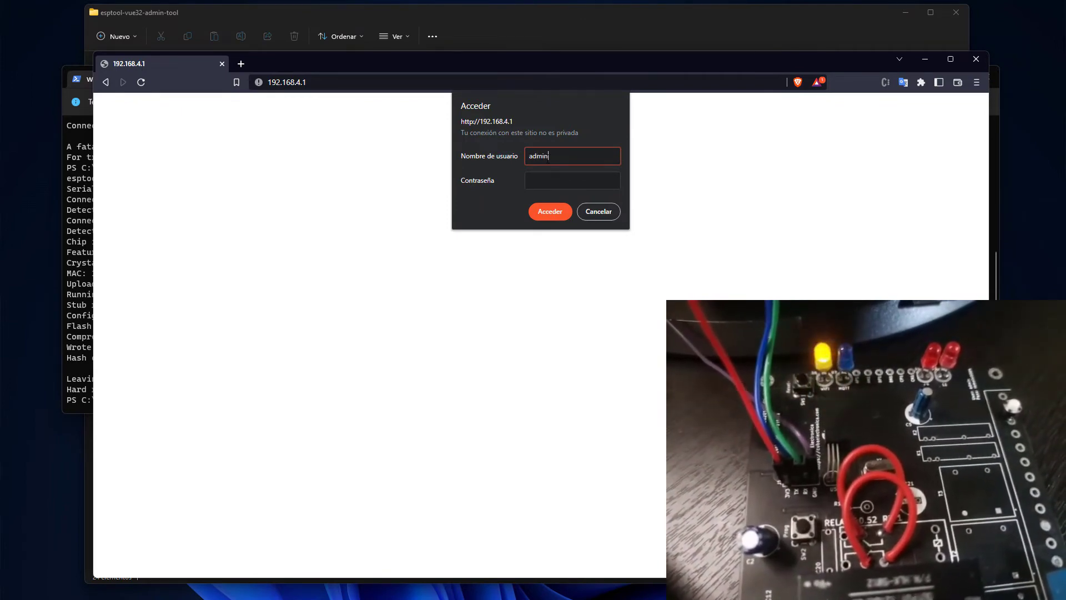
click(573, 179)
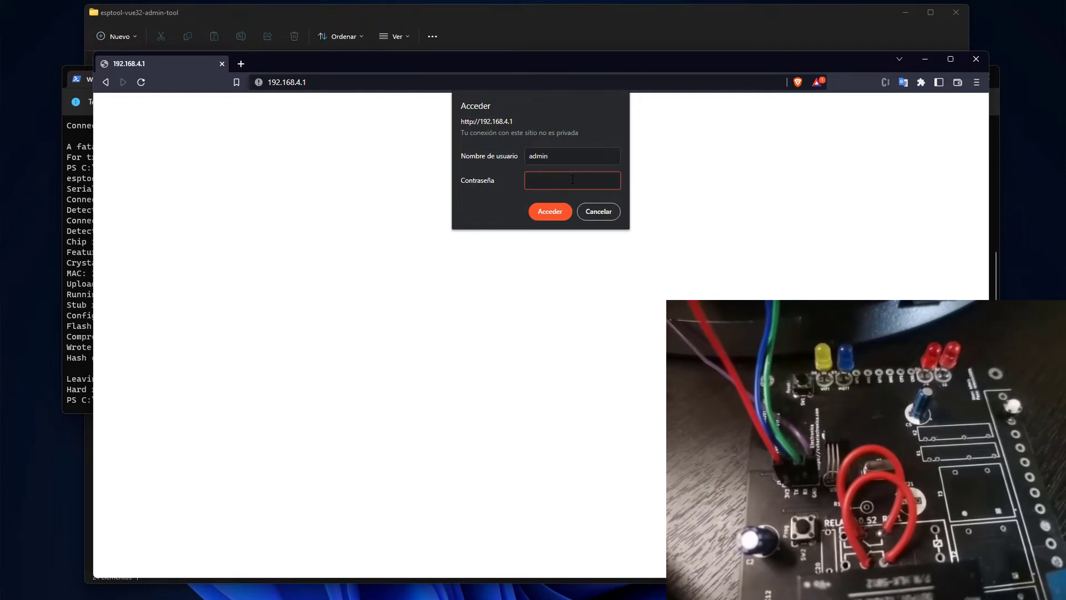
text(admin)
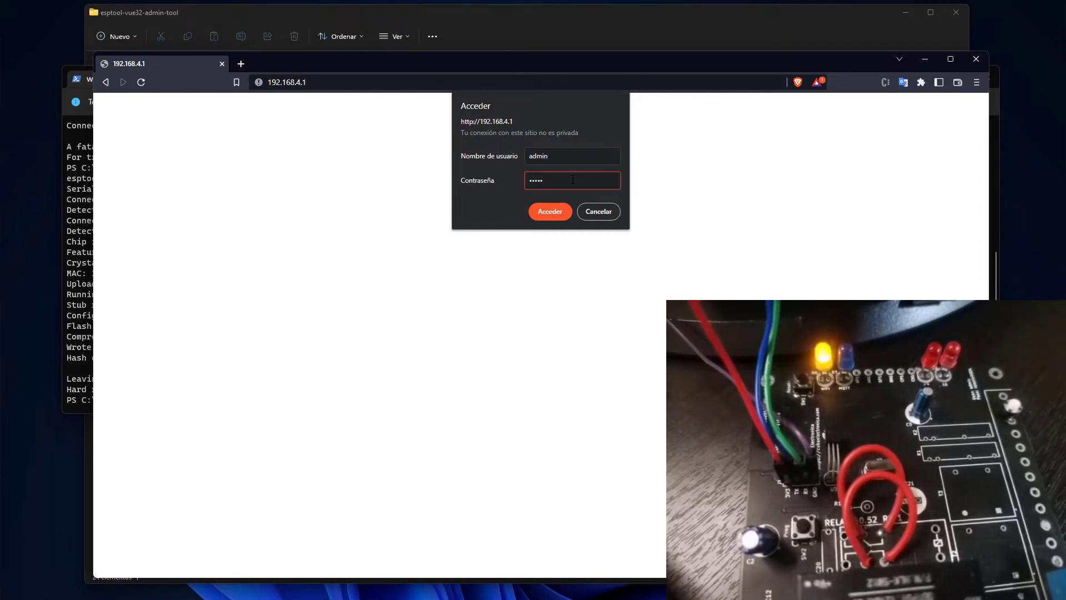
click(550, 213)
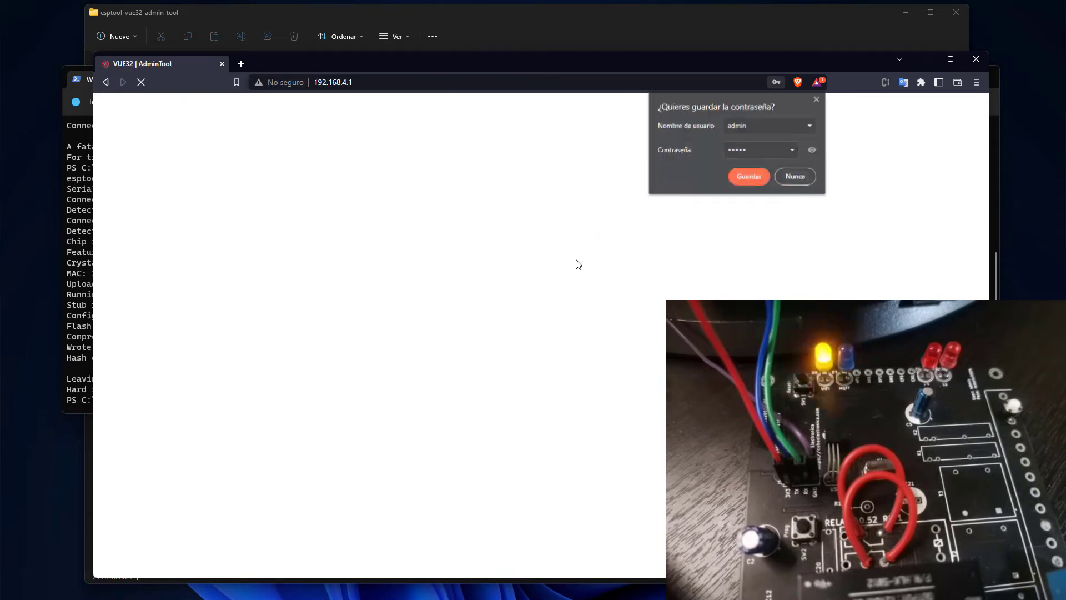
click(796, 177)
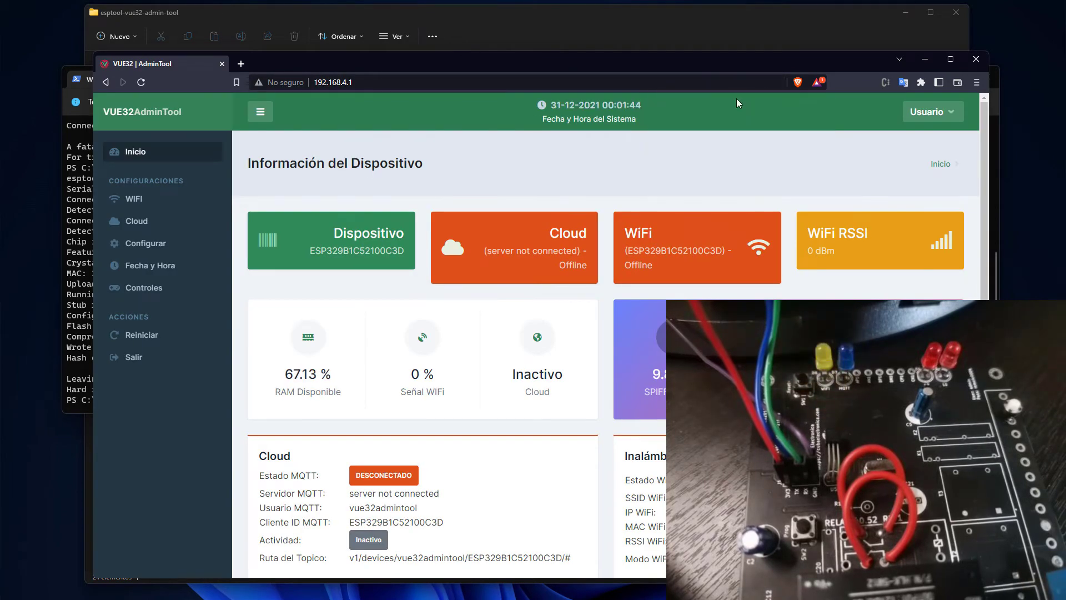
Enlarge the browser window to fill the screen and open the Controles page.
drag(725, 61, 718, 23)
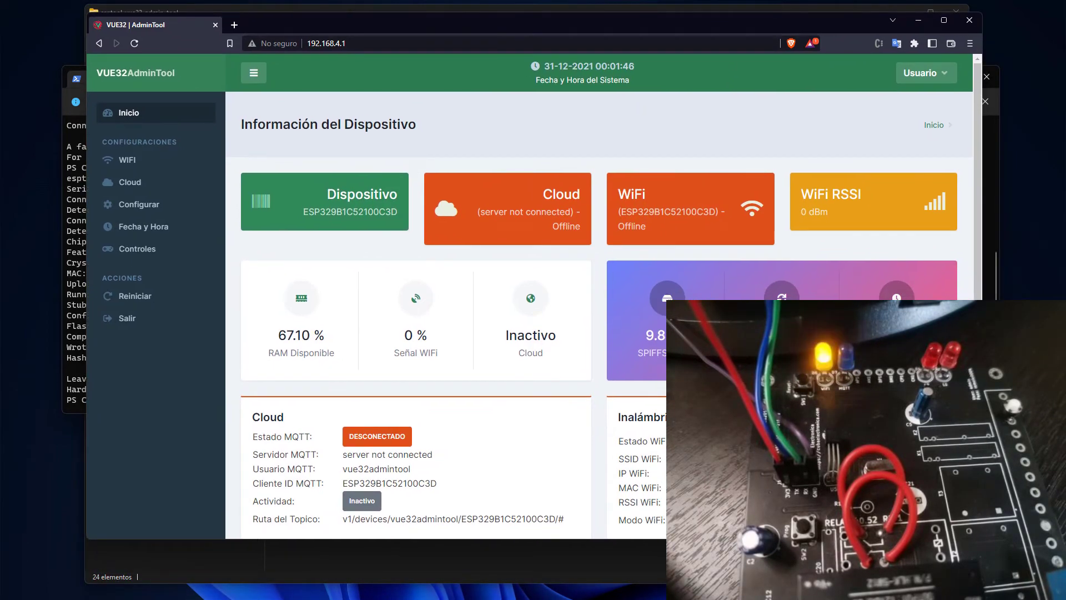
drag(981, 538, 1050, 583)
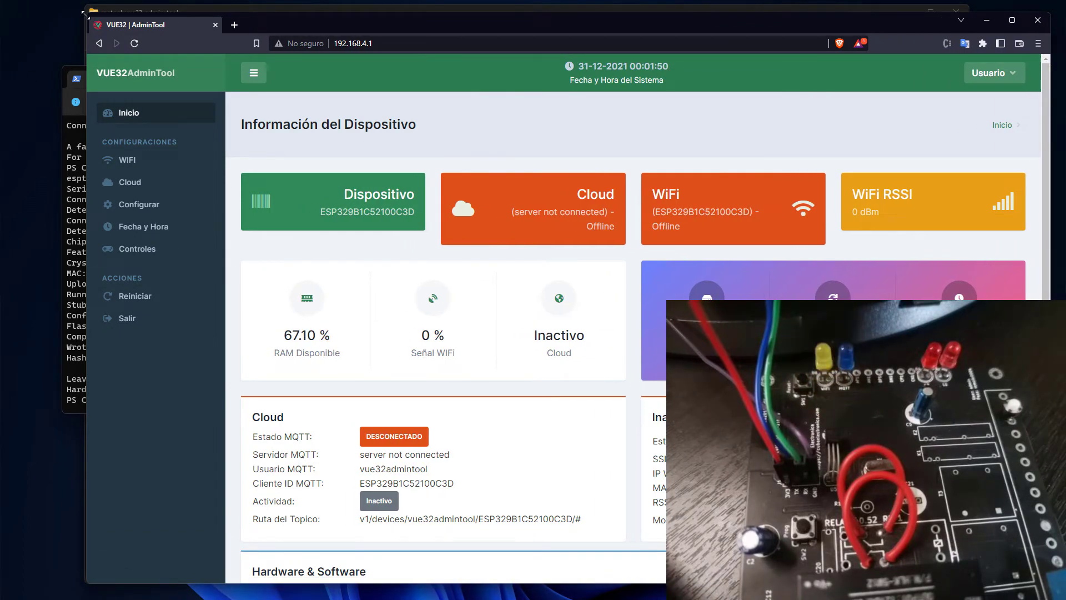
drag(85, 12, 16, 11)
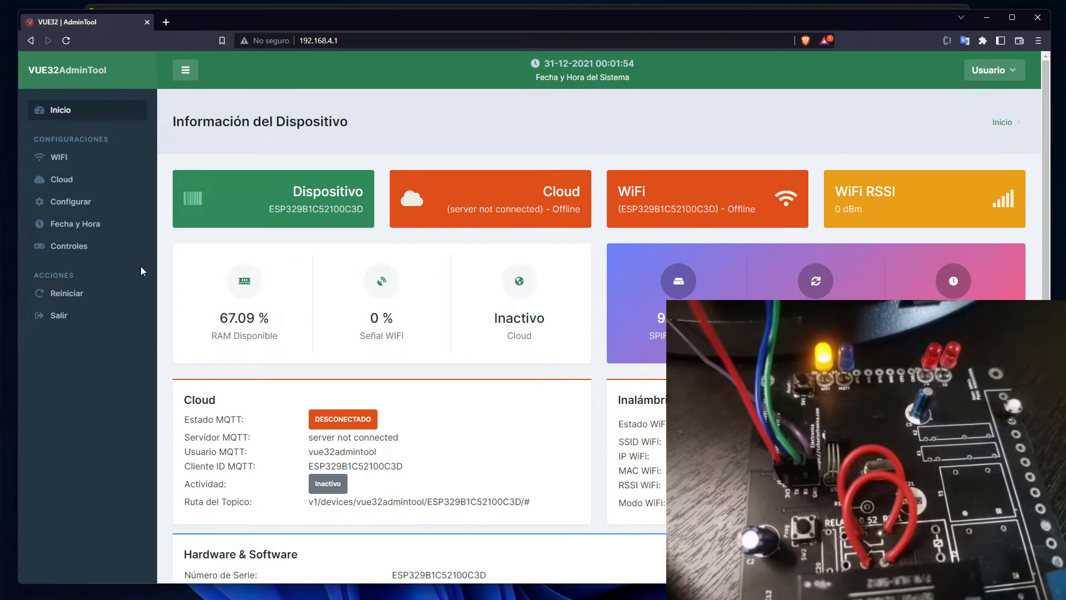
click(71, 248)
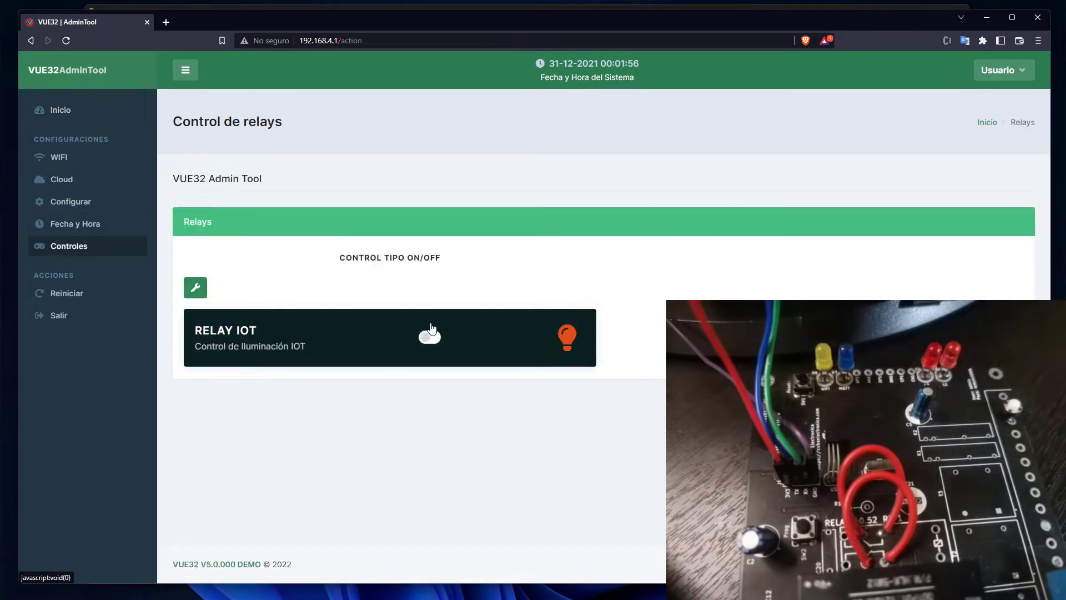
Switch the RELAY IOT relay on and back off, then go to the WIFI page.
click(430, 335)
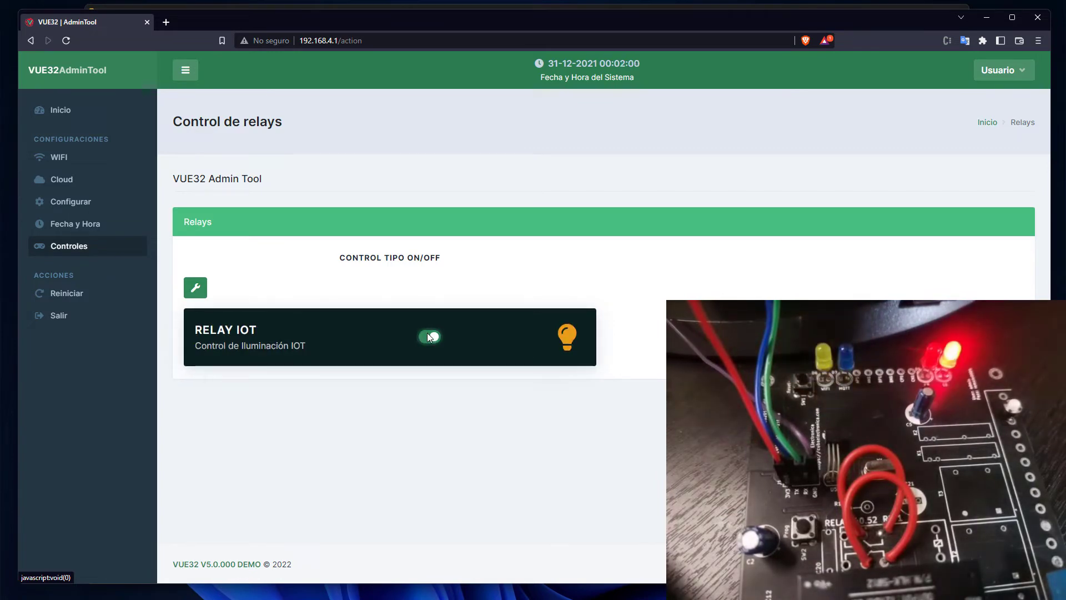
click(428, 336)
click(82, 225)
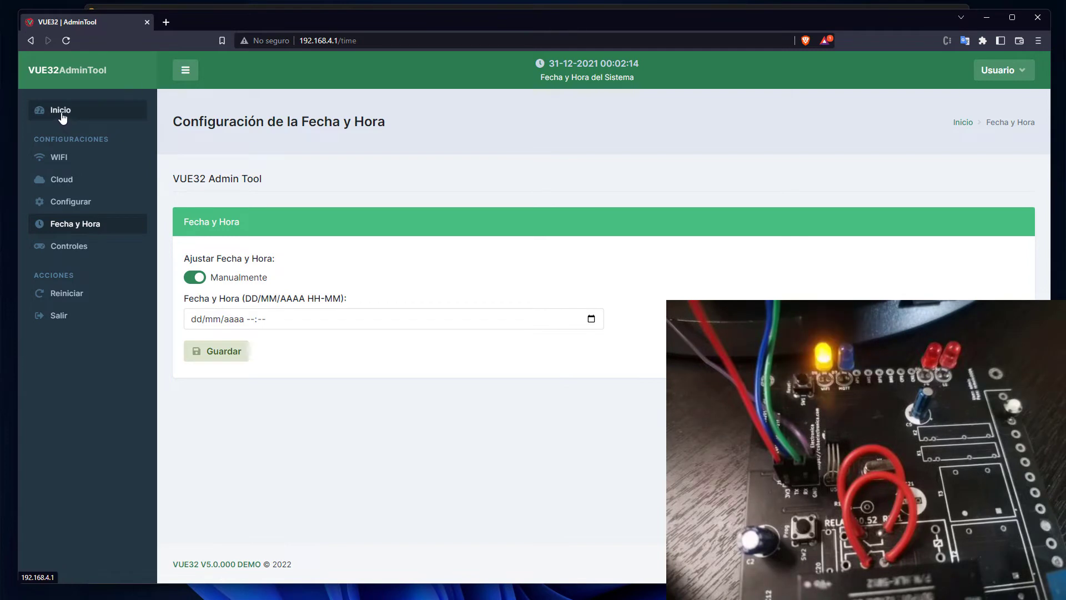
click(55, 161)
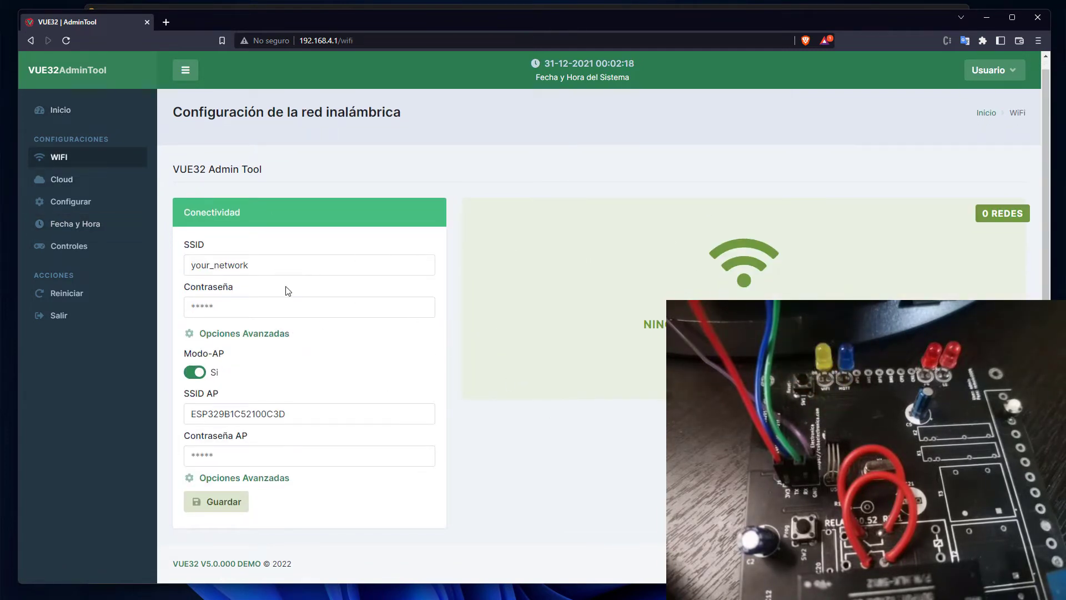
Select the your_network SSID text, leave it unchanged, and move to the password field.
click(256, 267)
drag(256, 267, 182, 265)
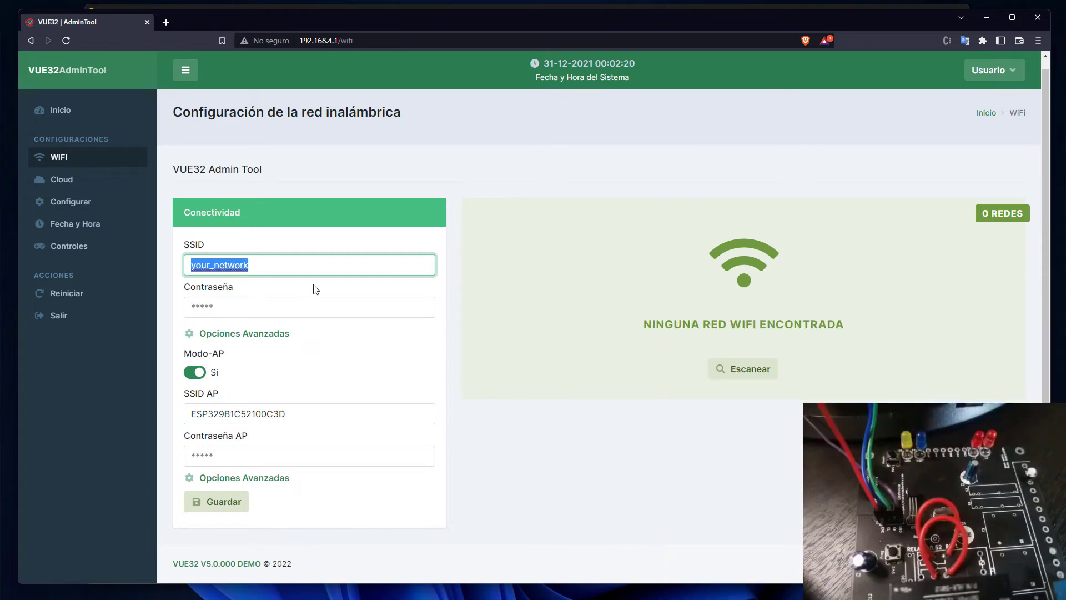
click(336, 354)
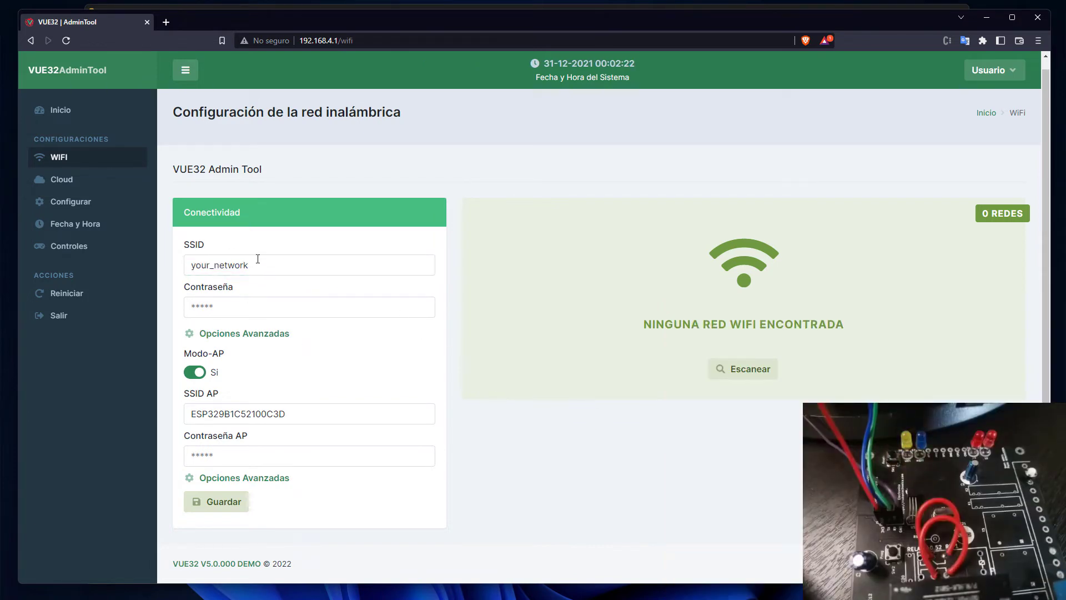
drag(257, 259, 200, 265)
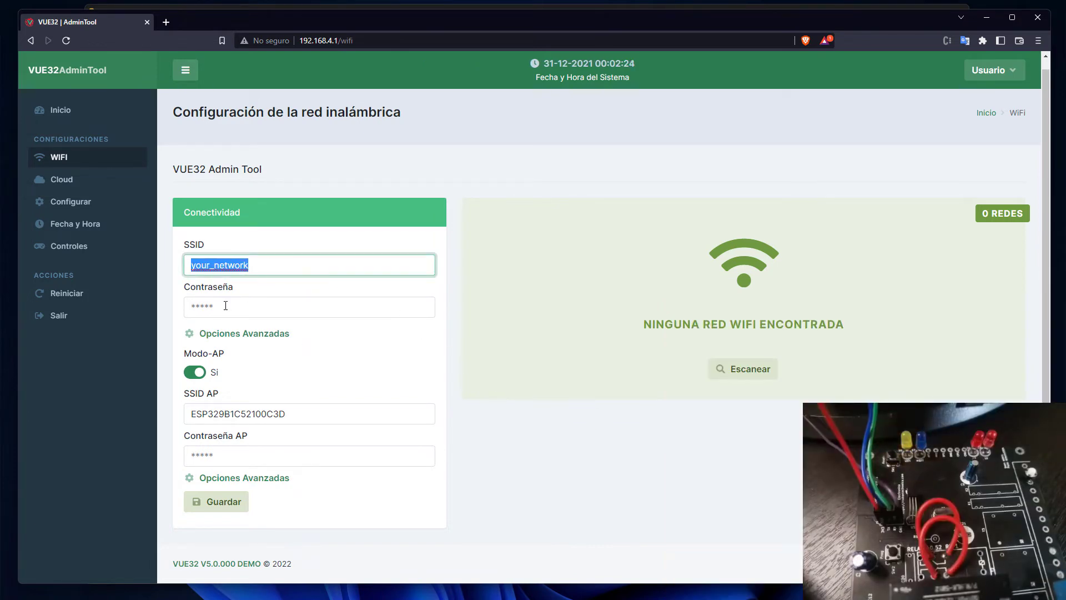
click(242, 306)
Rescan until 32 networks are listed, then select iotmaster as the SSID.
click(643, 444)
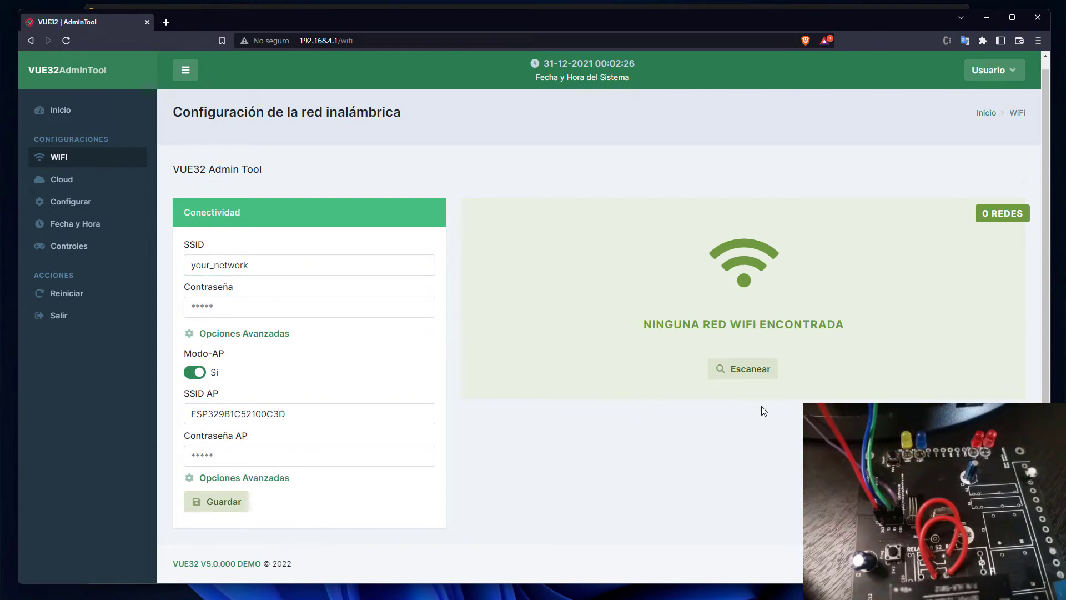
click(747, 369)
click(756, 314)
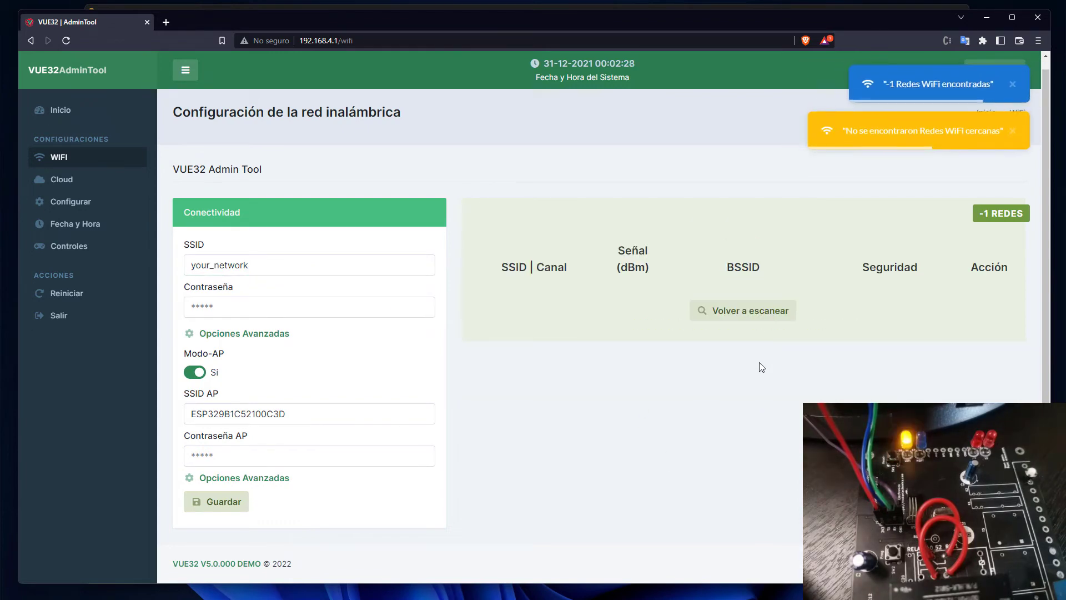
click(743, 310)
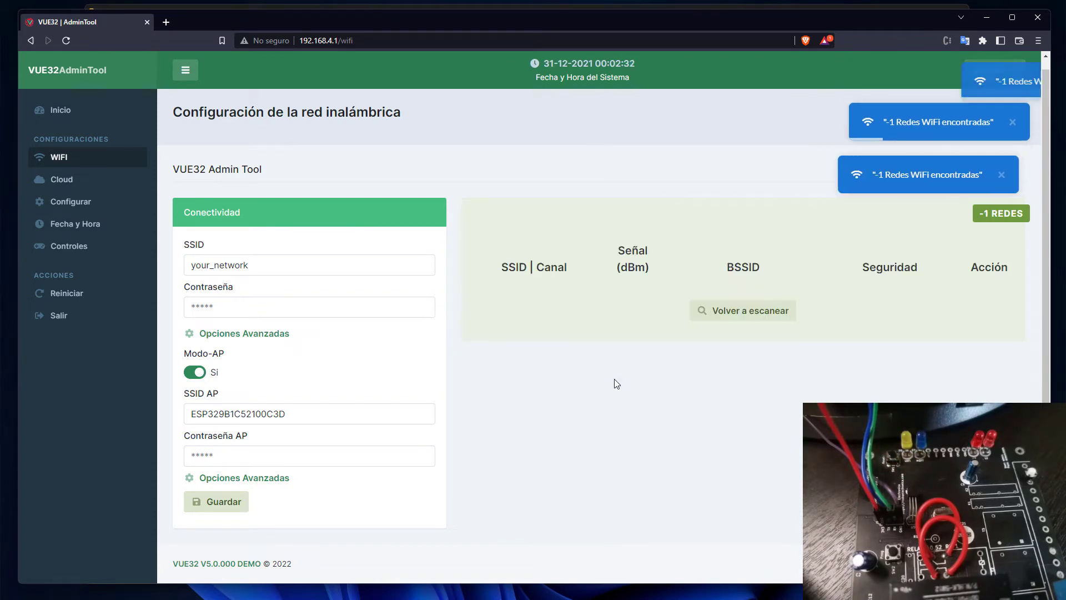
click(734, 315)
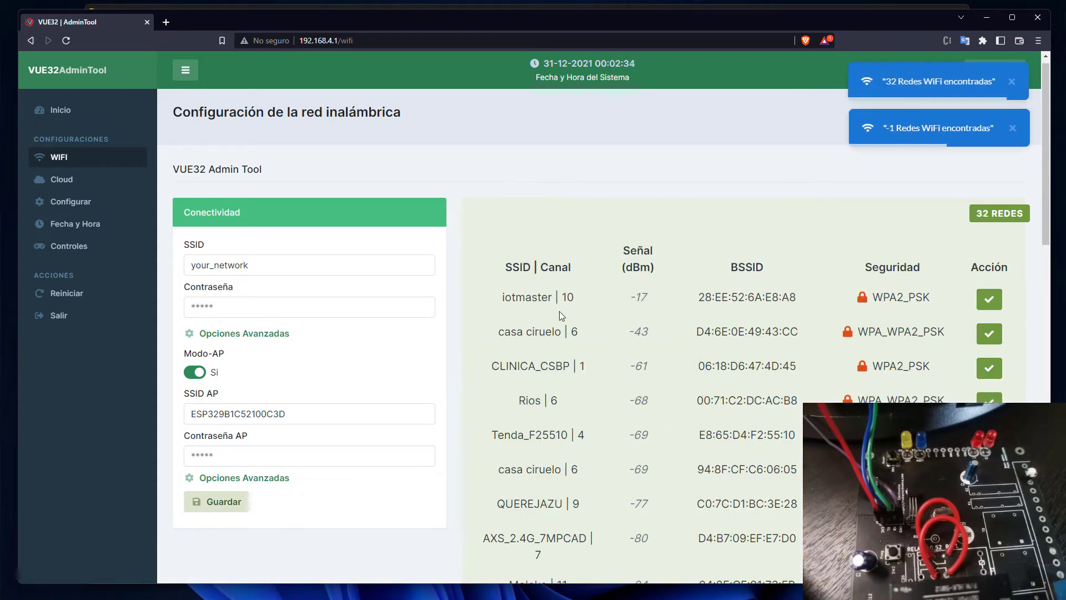
click(989, 300)
Enter the WiFi password and turn on DHCP in the advanced network options.
click(226, 305)
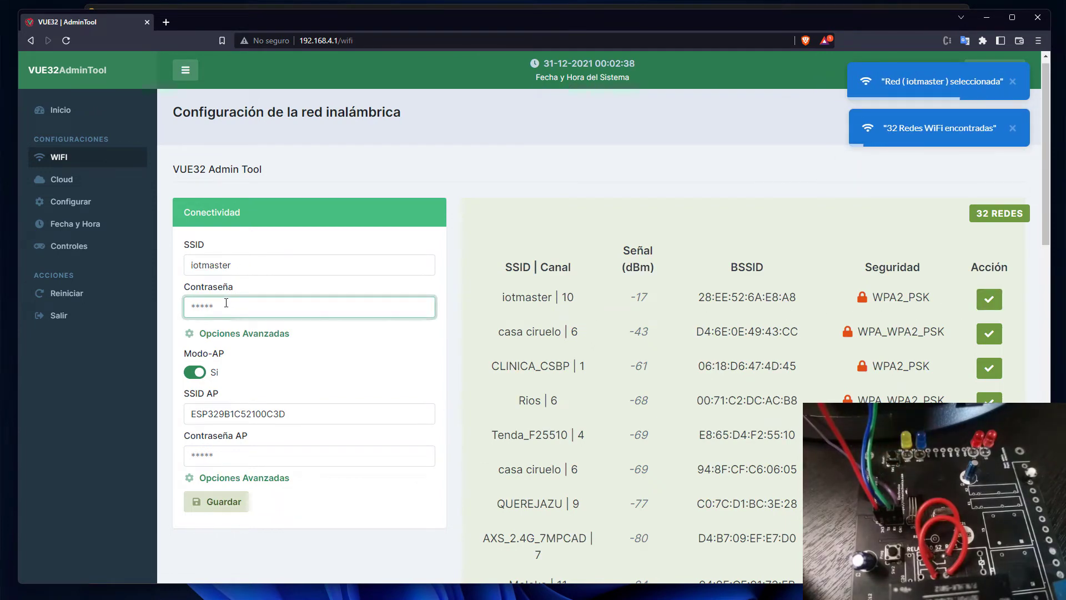
text(123)
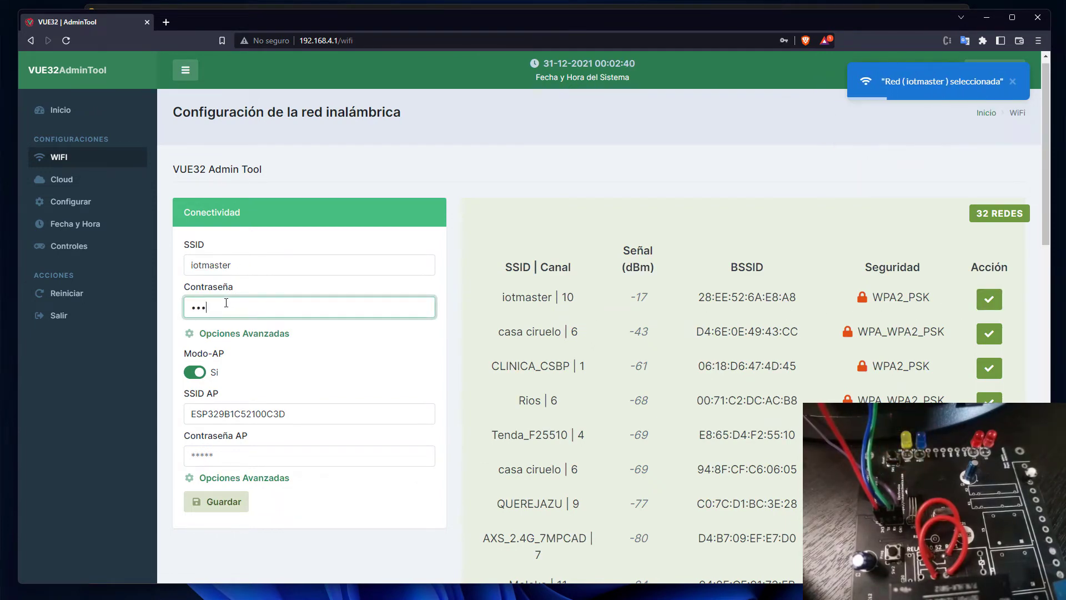
text(456)
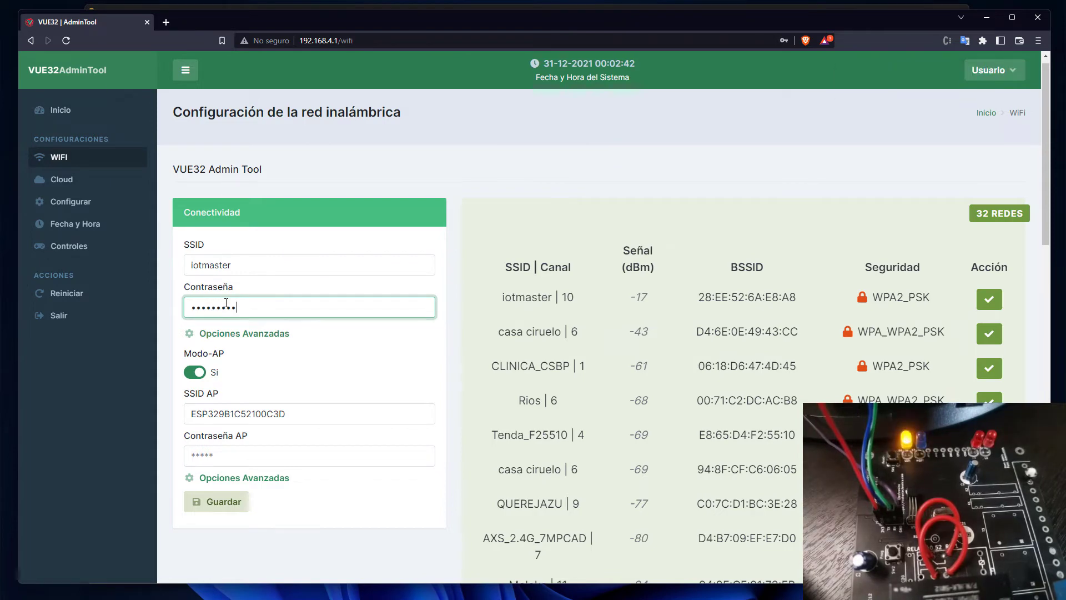
scroll(285, 328, down, 2)
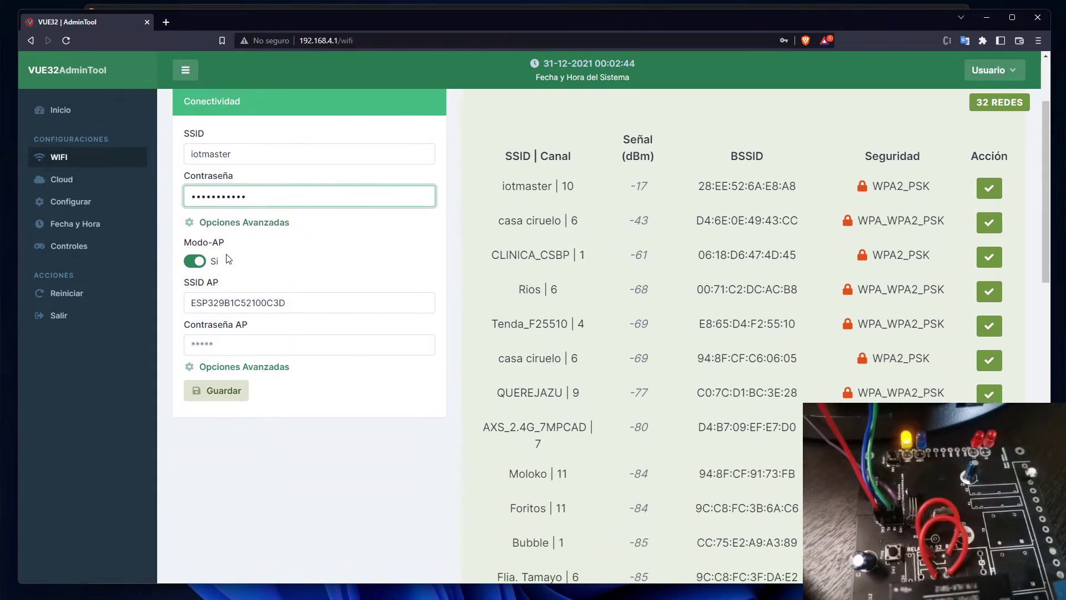
click(239, 223)
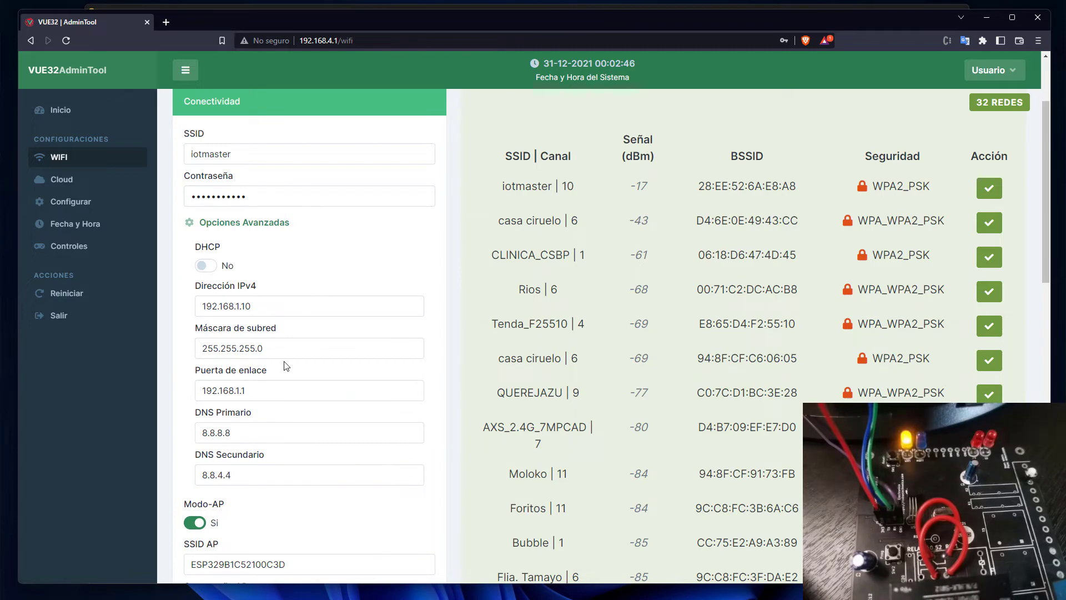
click(215, 266)
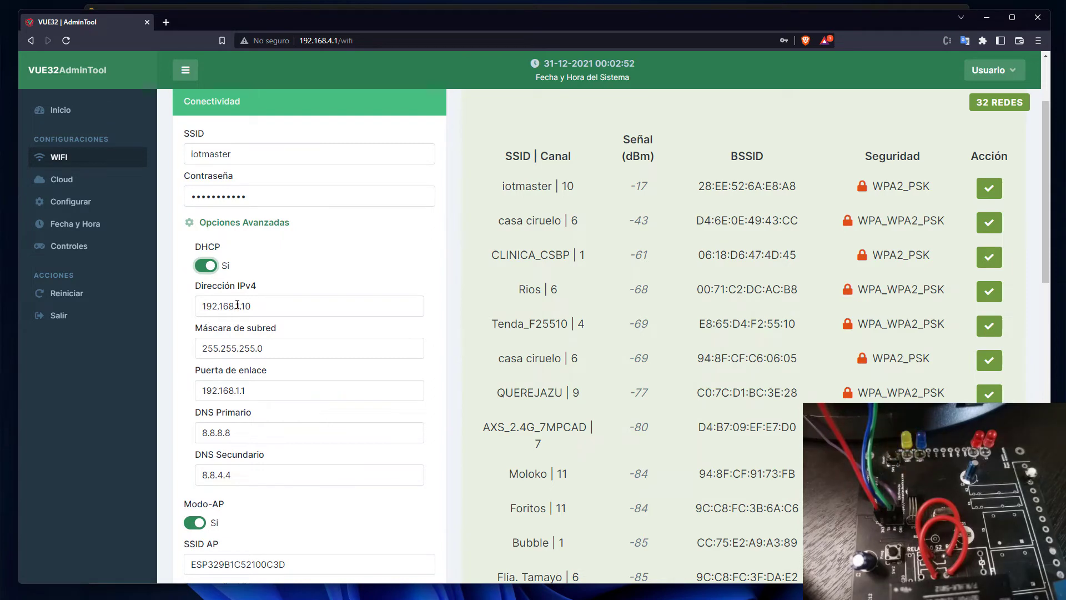
Set the IPv4 address to 192.168.20.150 and the gateway to 192.168.20.1.
drag(238, 305, 260, 305)
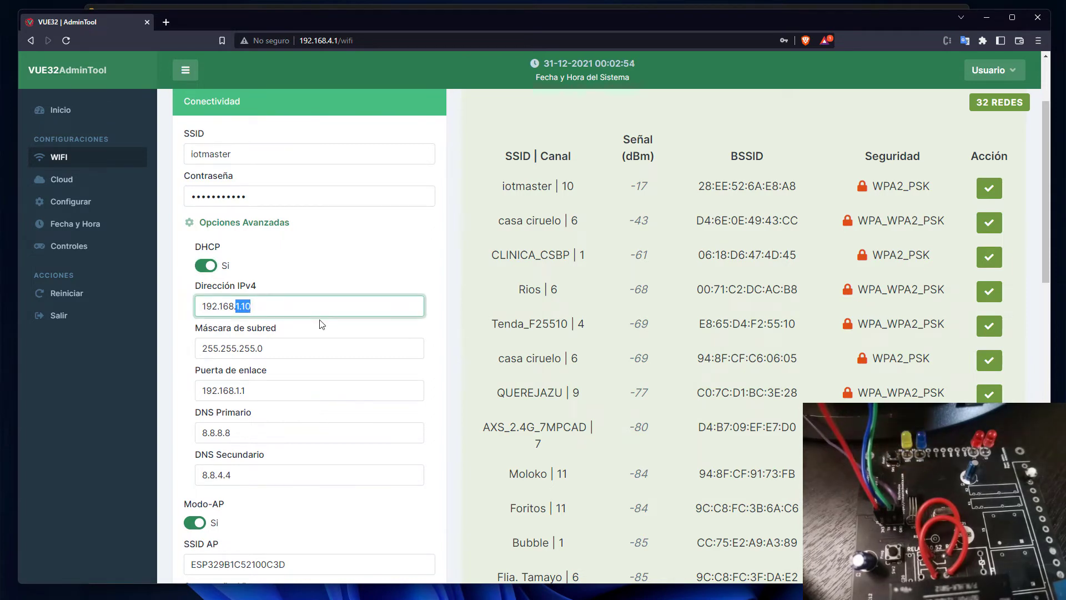
text(20.1)
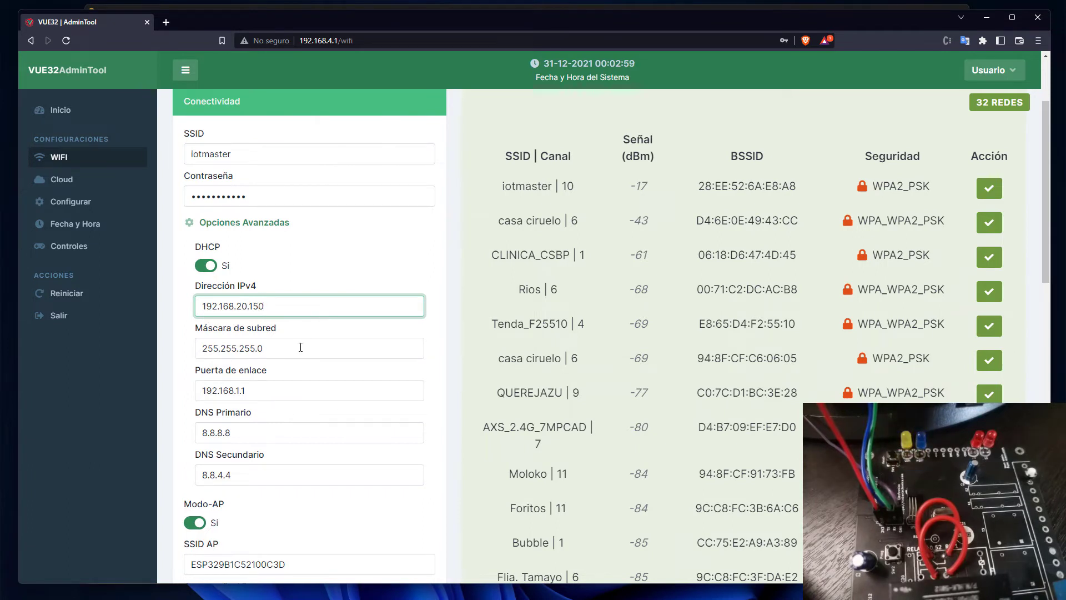
drag(235, 390, 261, 393)
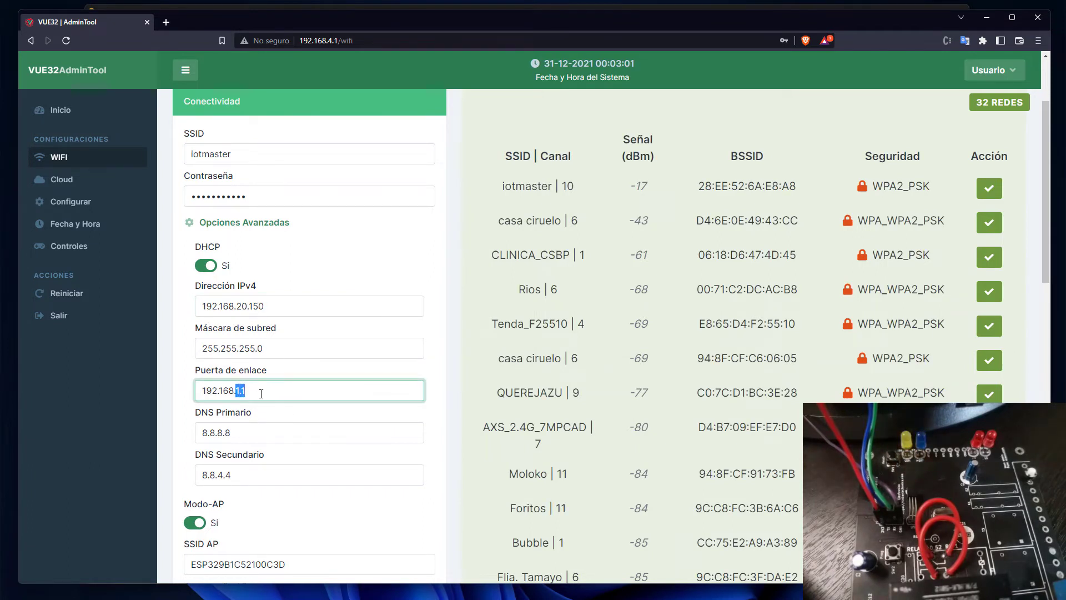
text(20)
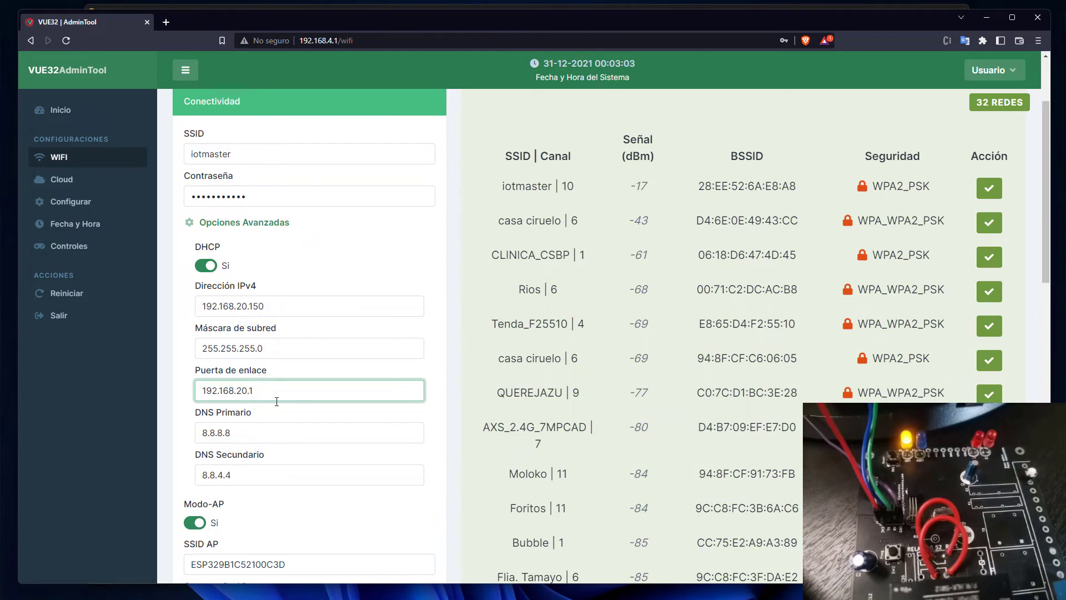
Switch Modo-AP to No to turn off access-point mode.
scroll(222, 379, down, 3)
click(195, 357)
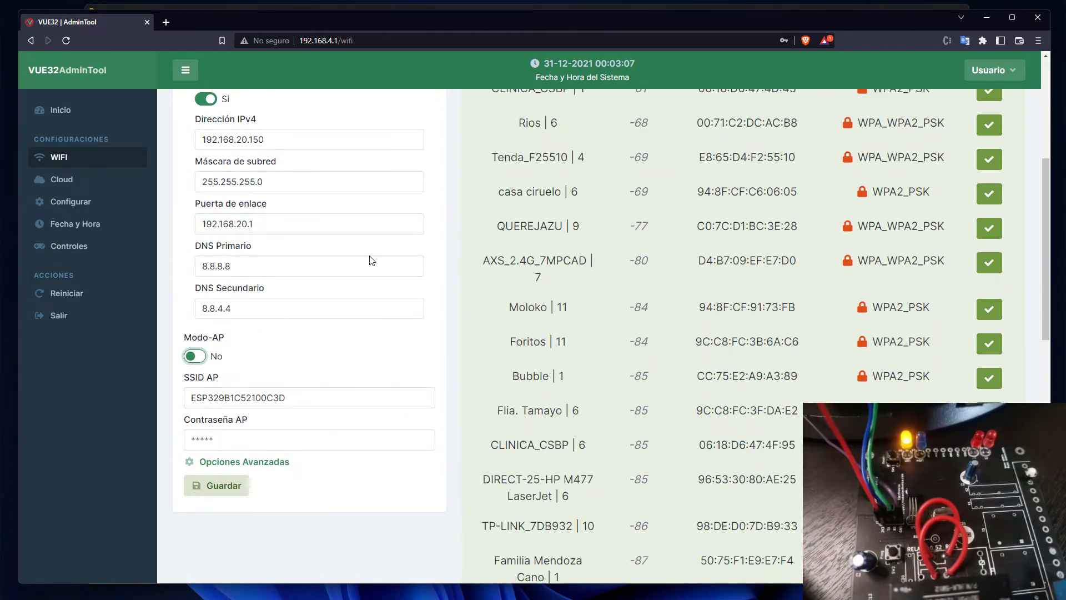
scroll(439, 297, up, 3)
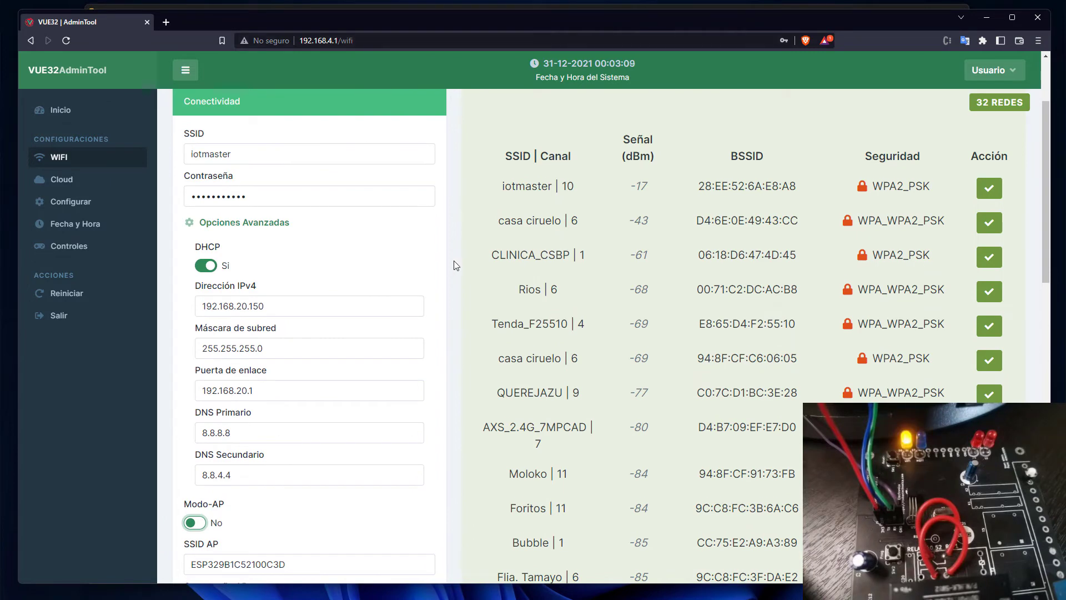
scroll(471, 258, up, 2)
scroll(470, 258, down, 6)
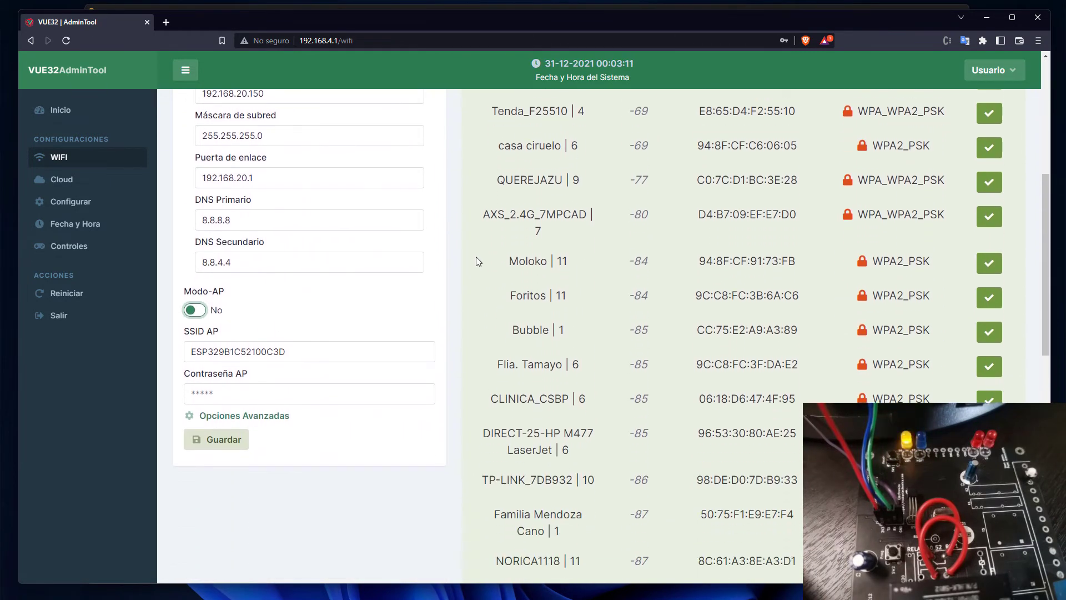
Save the WiFi settings and confirm with Aceptar.
click(224, 441)
click(505, 383)
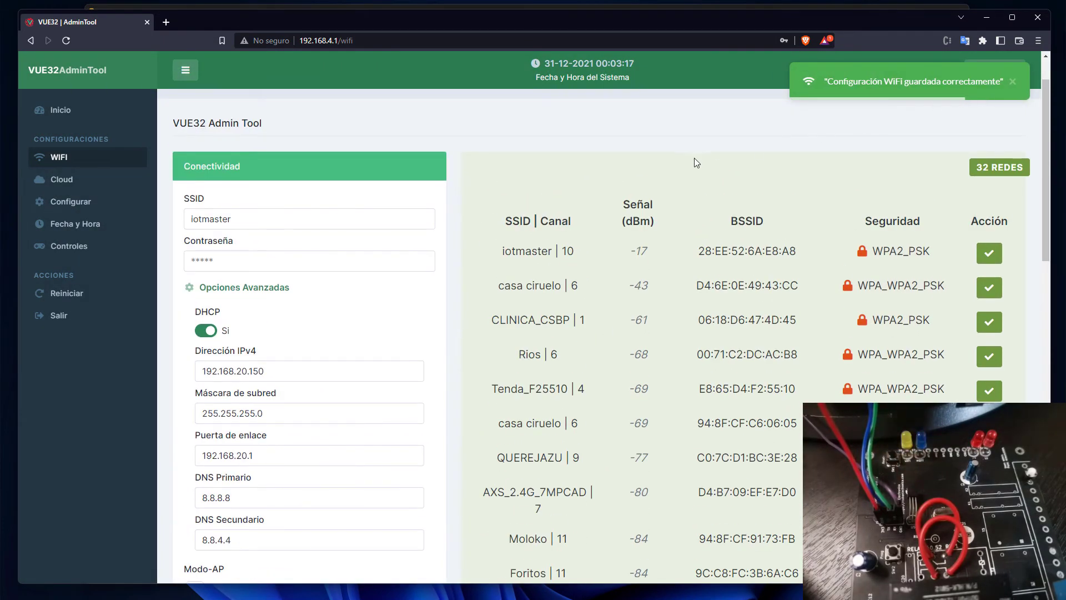
scroll(647, 179, up, 1)
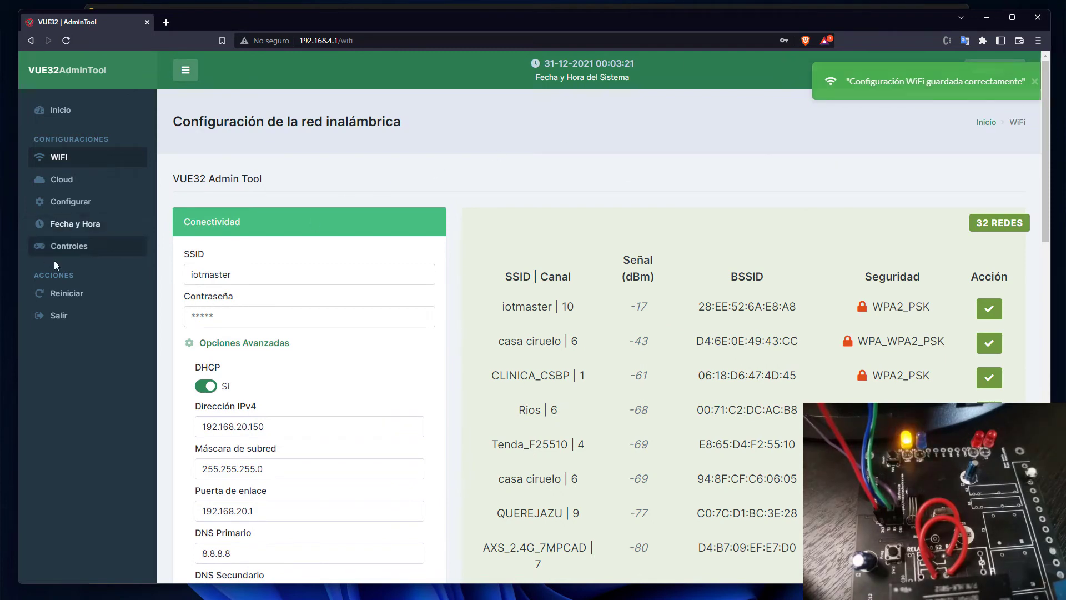
Restart the device with Reiniciar, confirming and dismissing the browser alert.
click(68, 302)
click(499, 386)
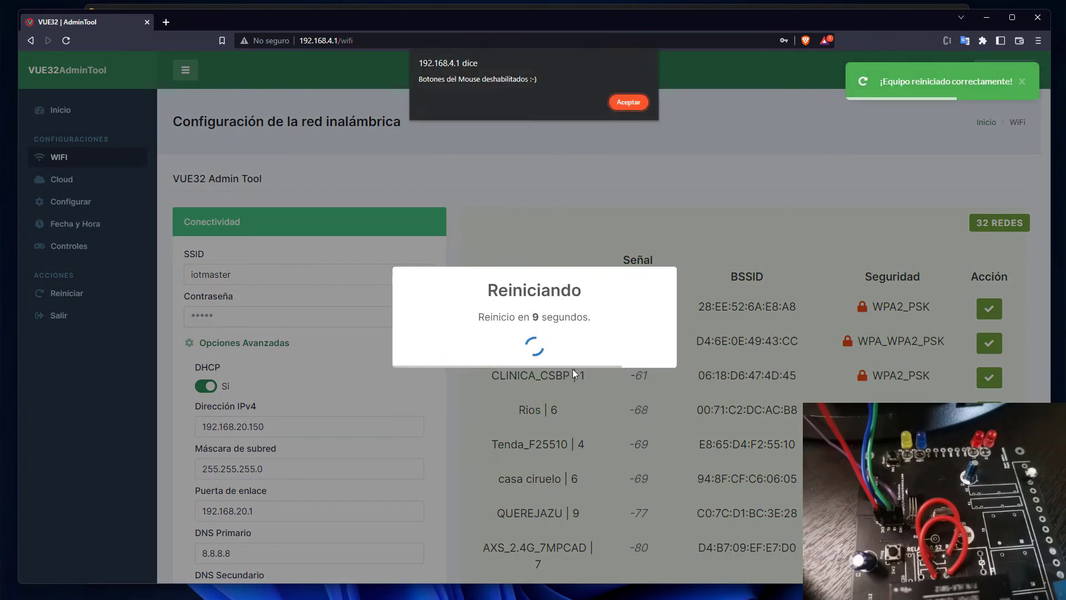
click(628, 102)
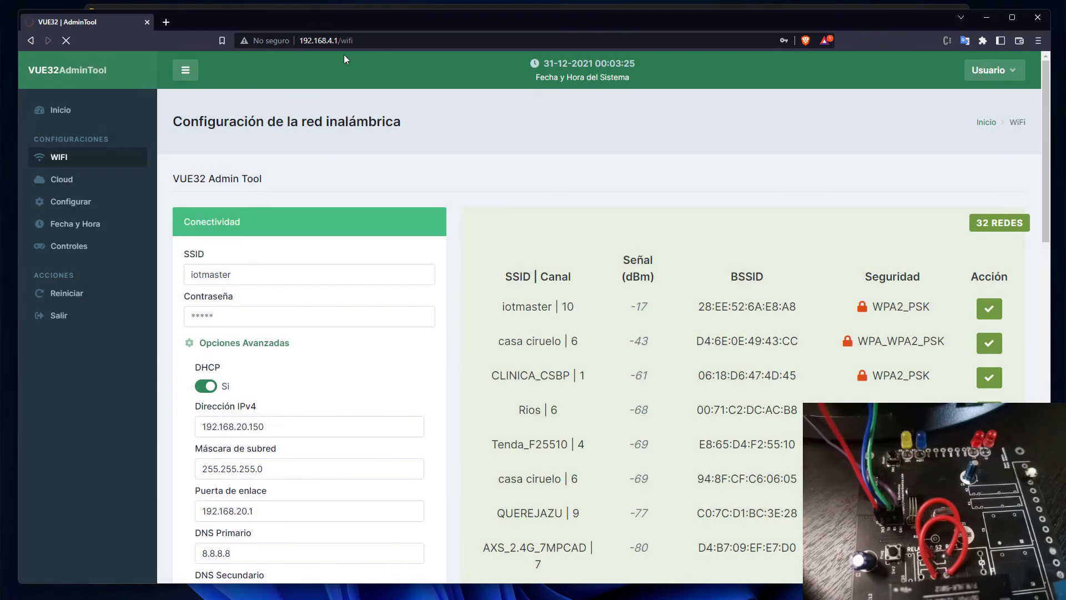
Open a new Brave tab and go to 192.168.20.150.
click(165, 22)
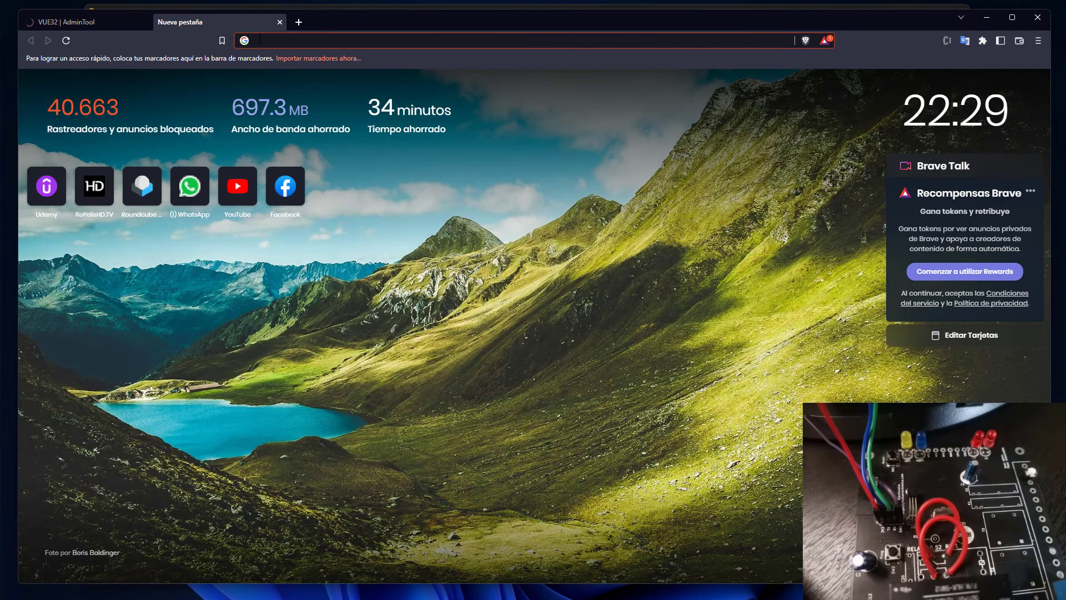
text(192.16)
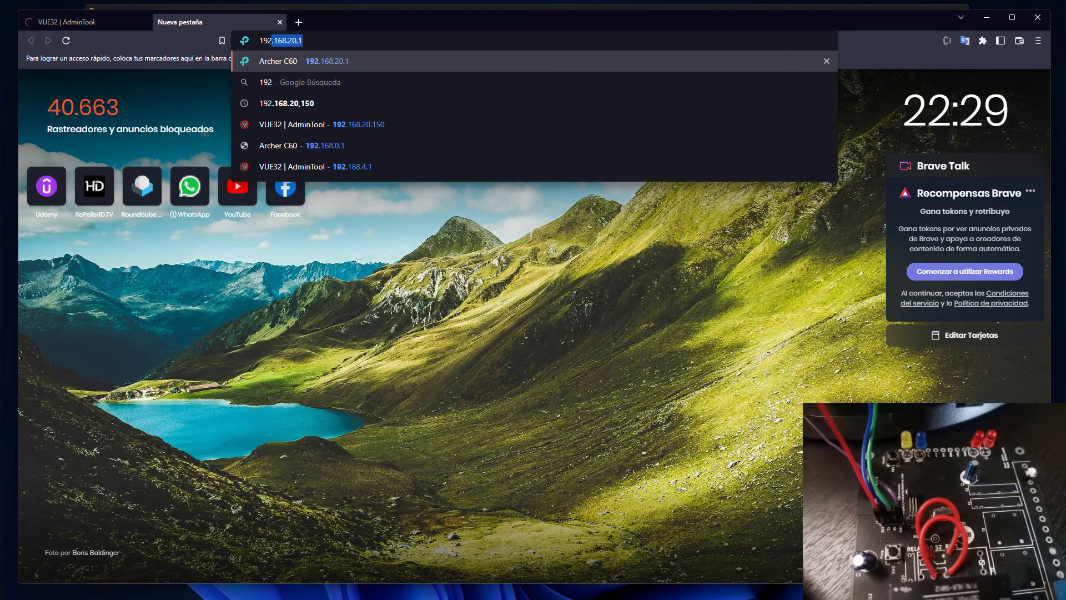
text(8.)
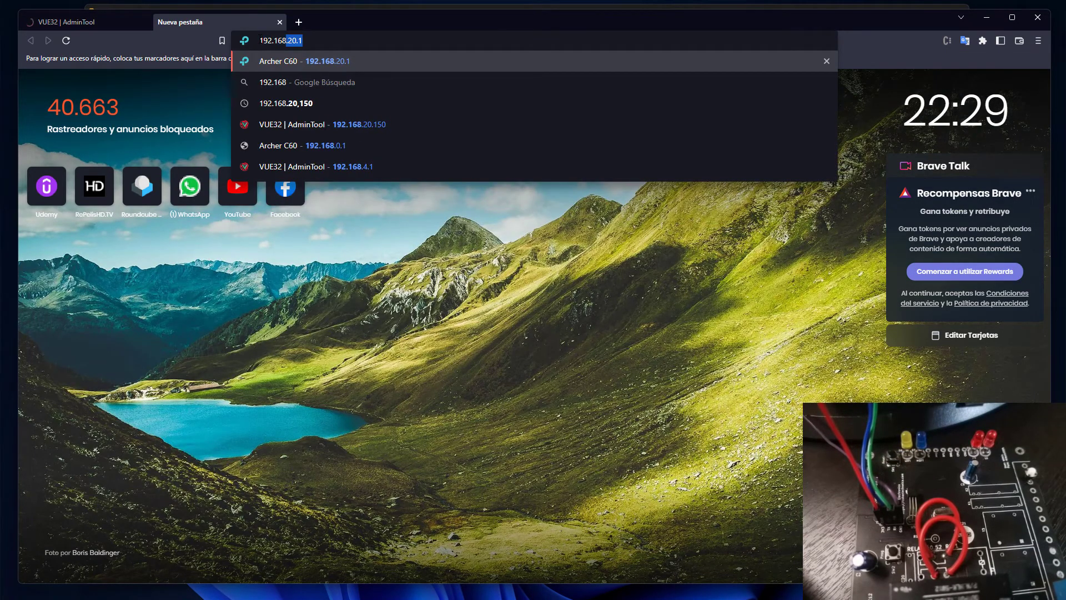
text(20.1)
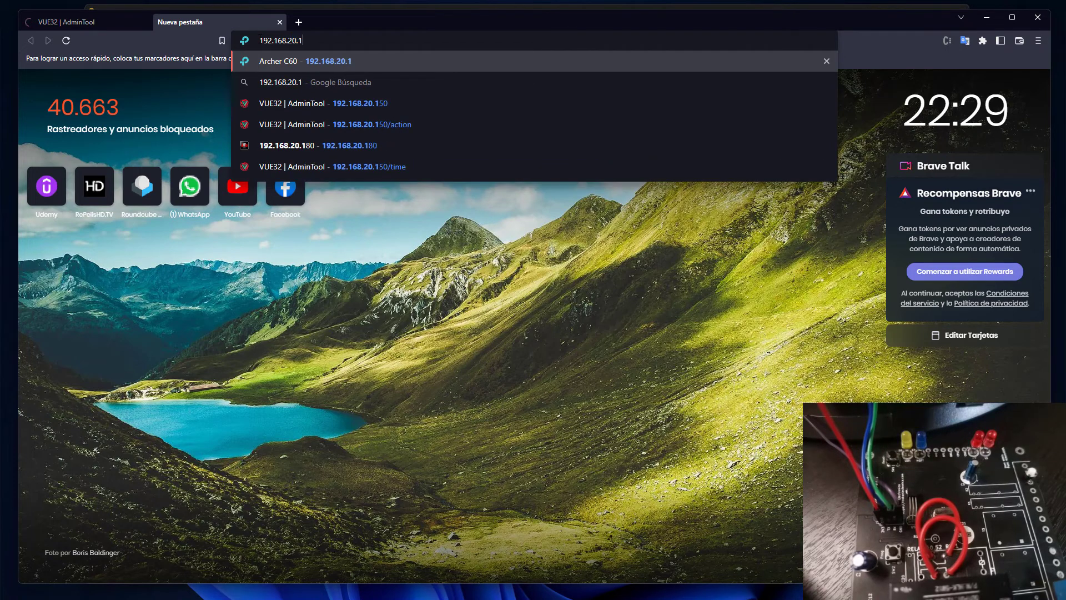
text(50)
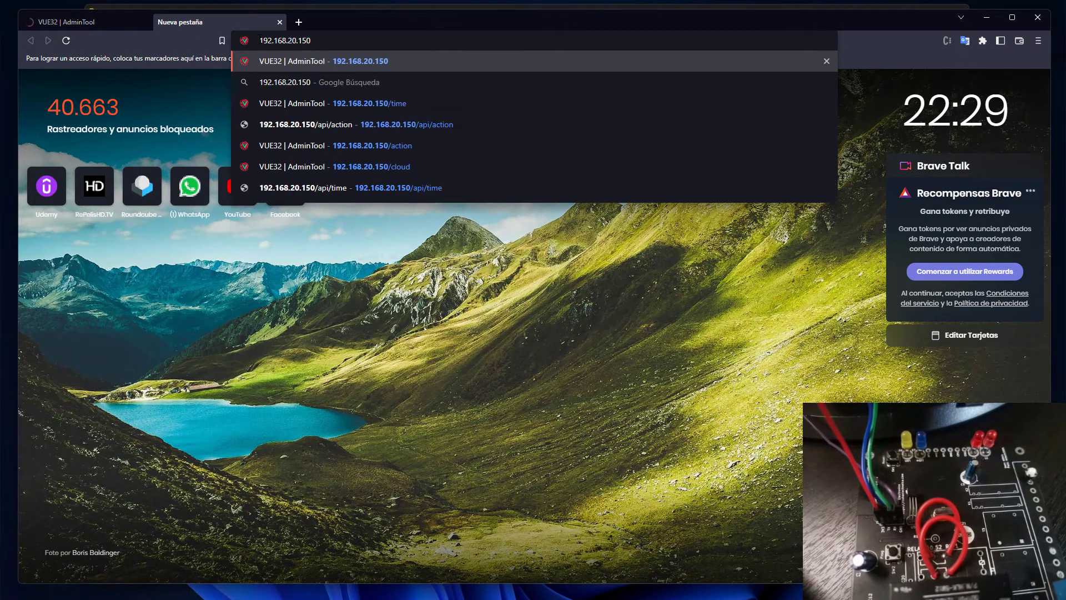
key(Return)
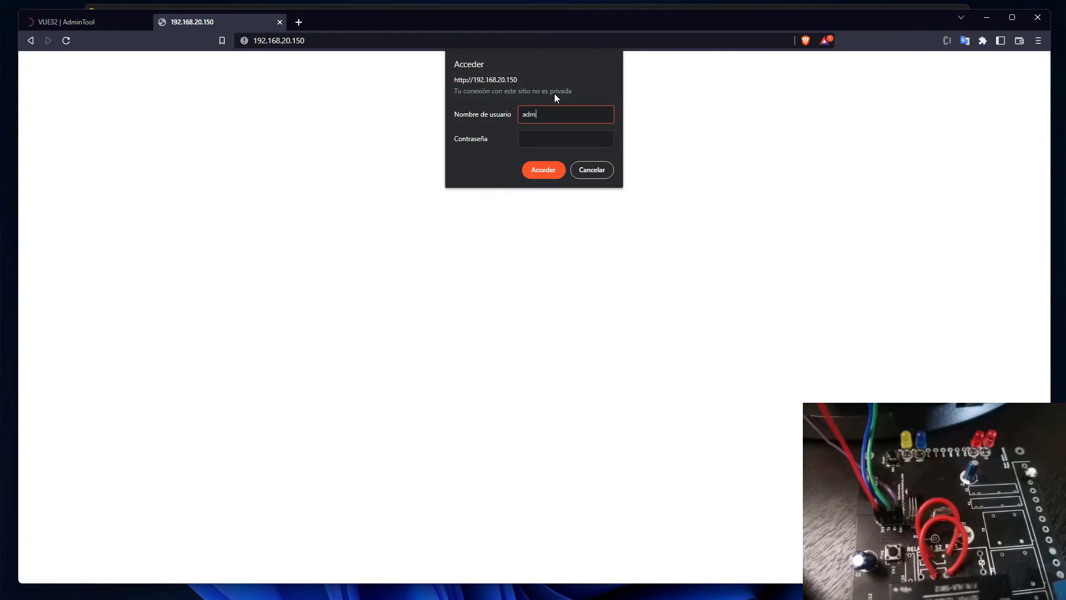
Sign in at 192.168.20.150 with the device username and password.
text(admin)
click(549, 135)
text(a)
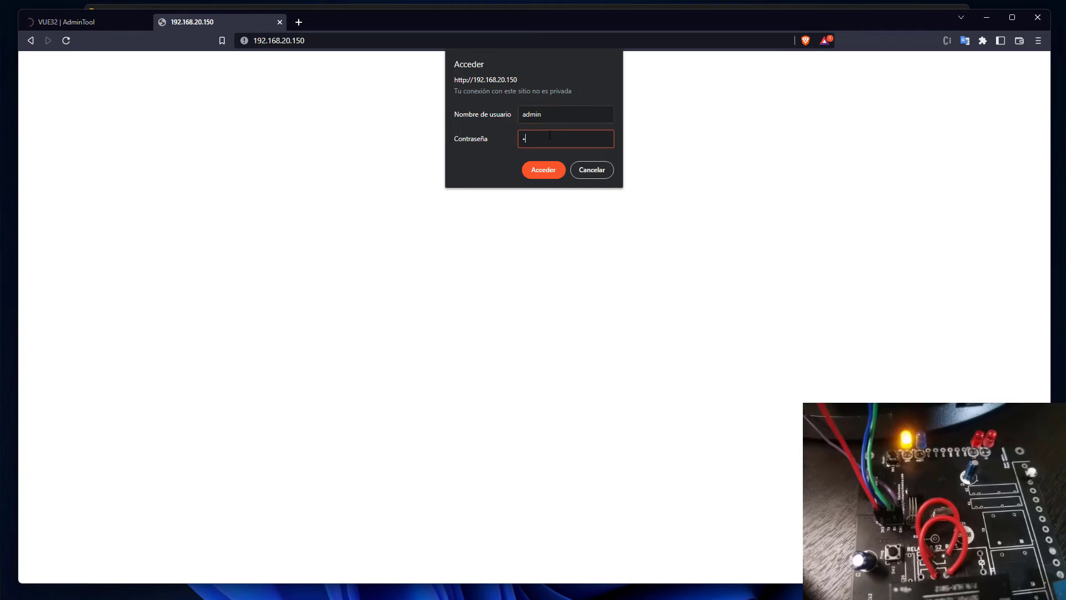
text(dmin)
click(548, 169)
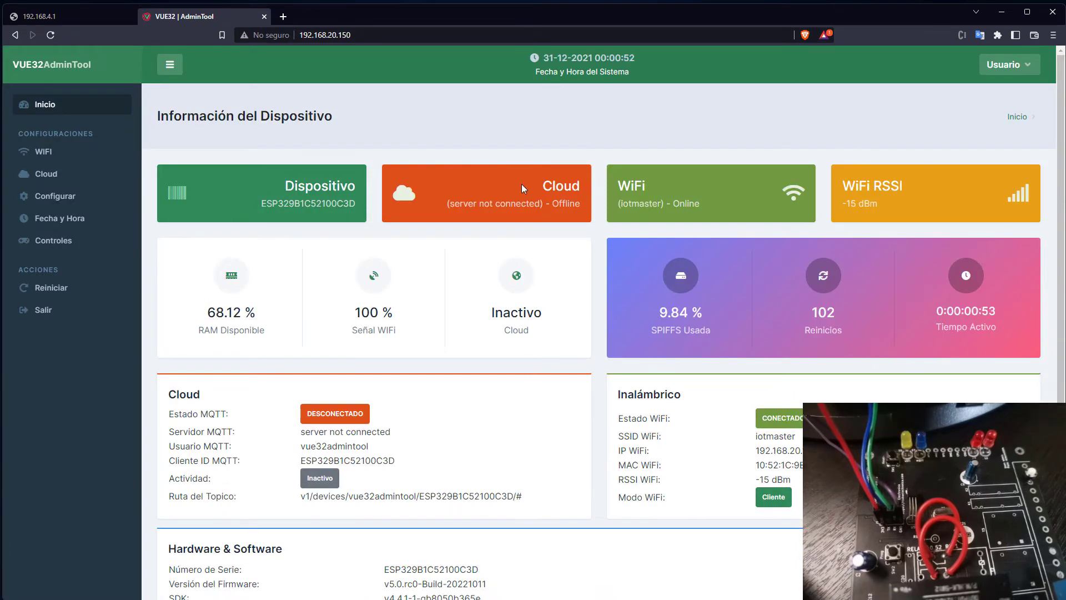
Check the dashboard shows WiFi iotmaster online, then open Fecha y Hora.
scroll(638, 333, down, 3)
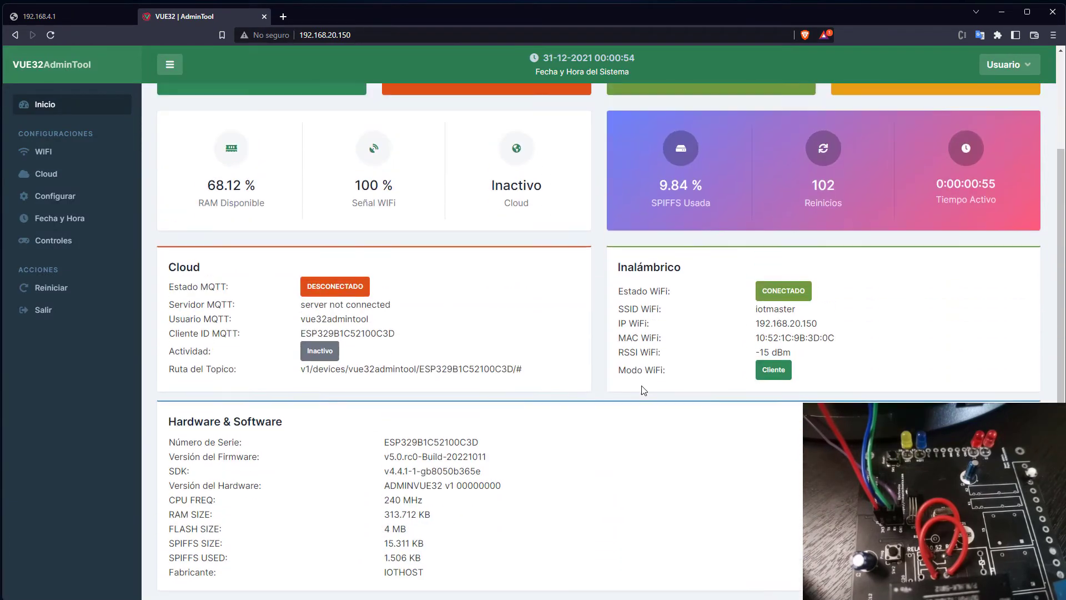
scroll(688, 232, up, 3)
drag(701, 209, 617, 204)
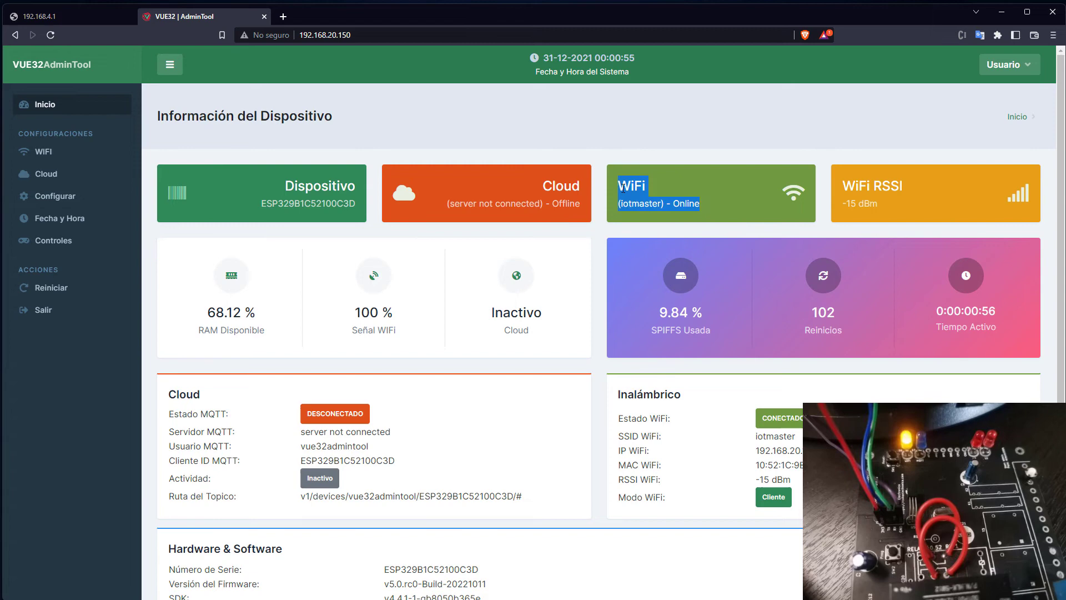
click(614, 252)
click(89, 218)
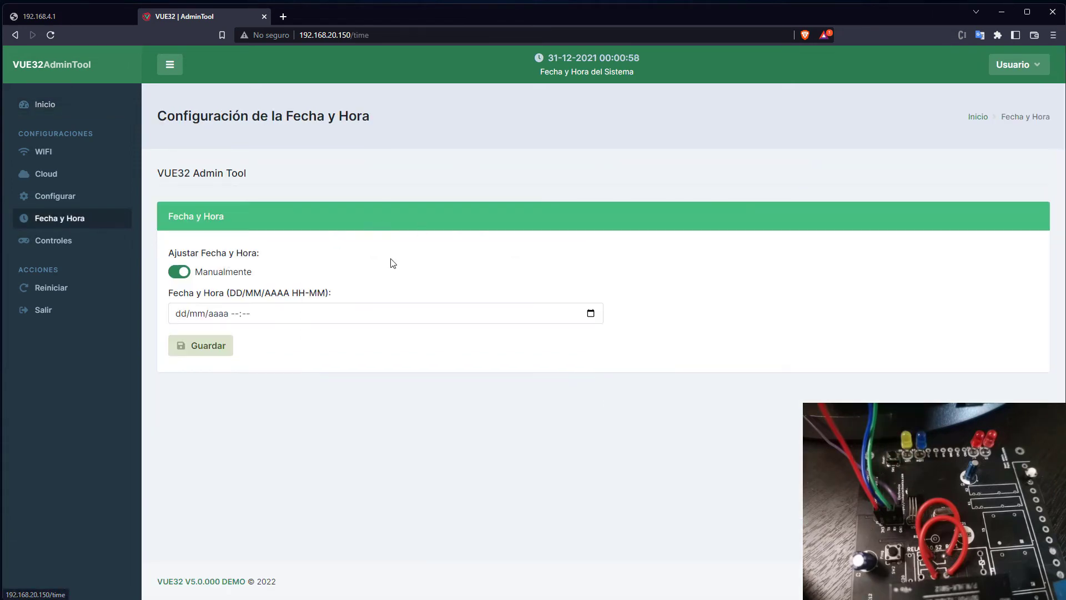
Switch the clock to automatic, keeping GMT-04:00 and time.nist.gov, and save it.
click(180, 271)
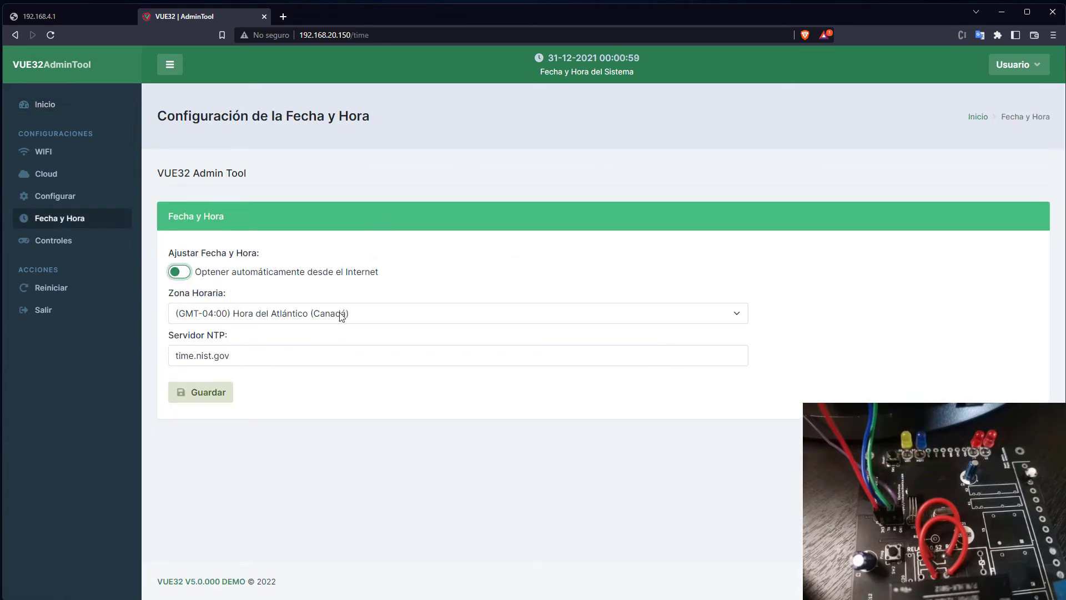
click(342, 315)
key(Escape)
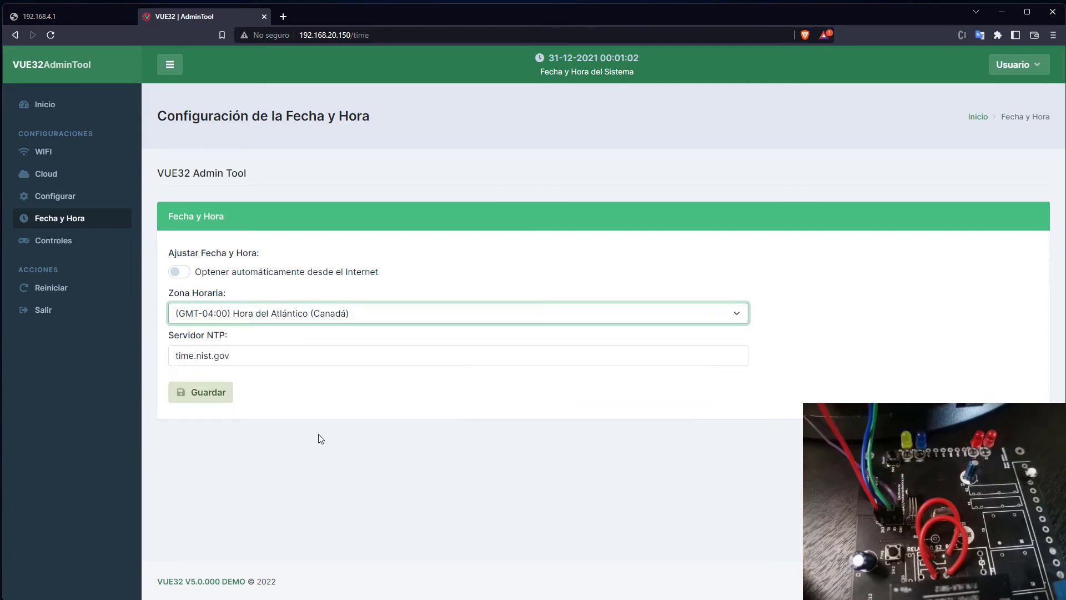
click(231, 401)
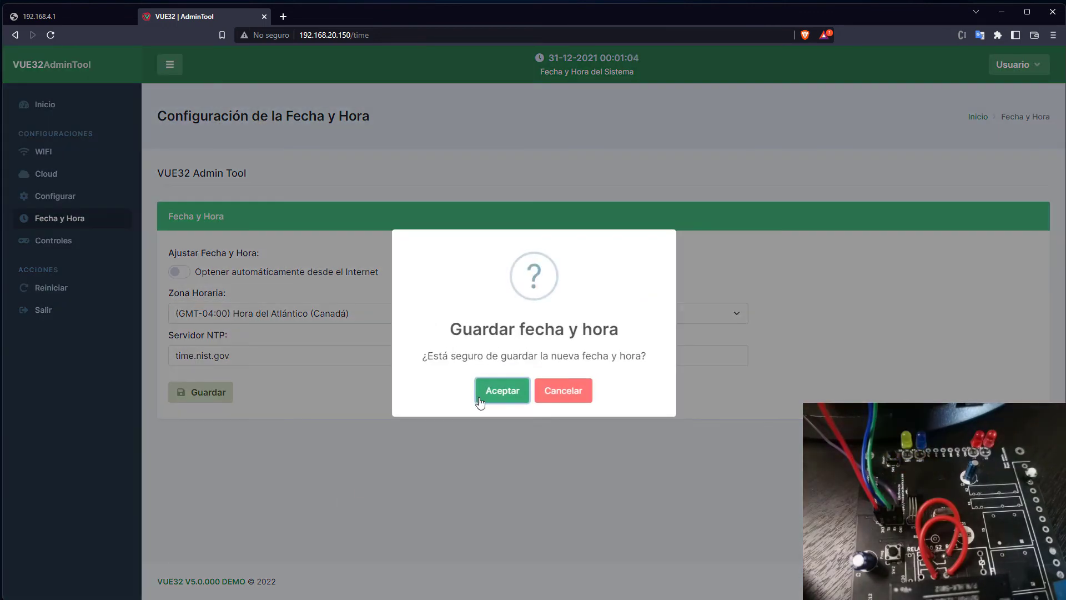
click(479, 398)
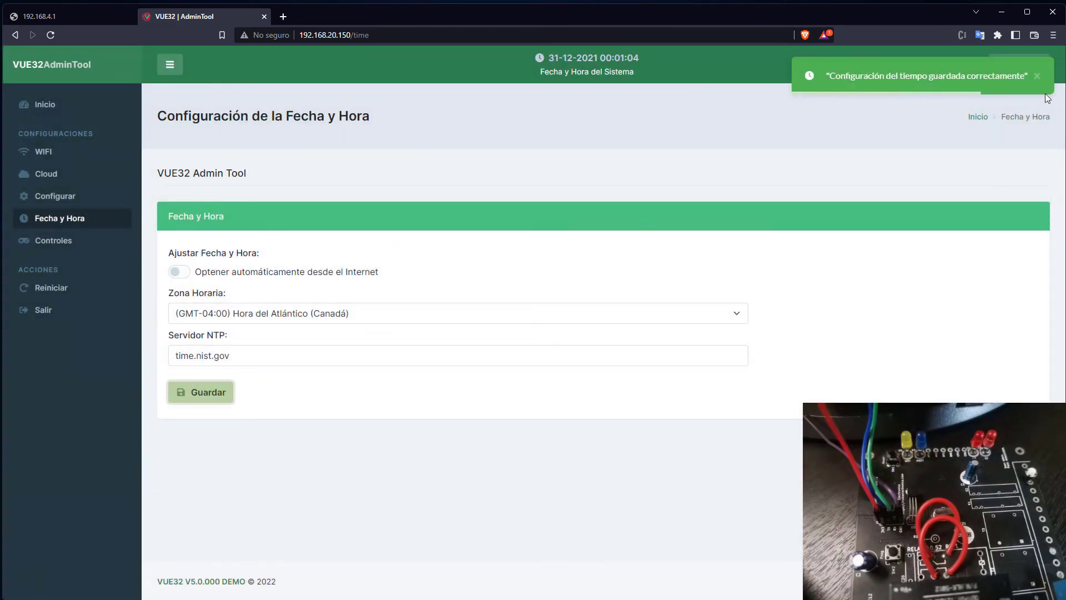
click(1036, 78)
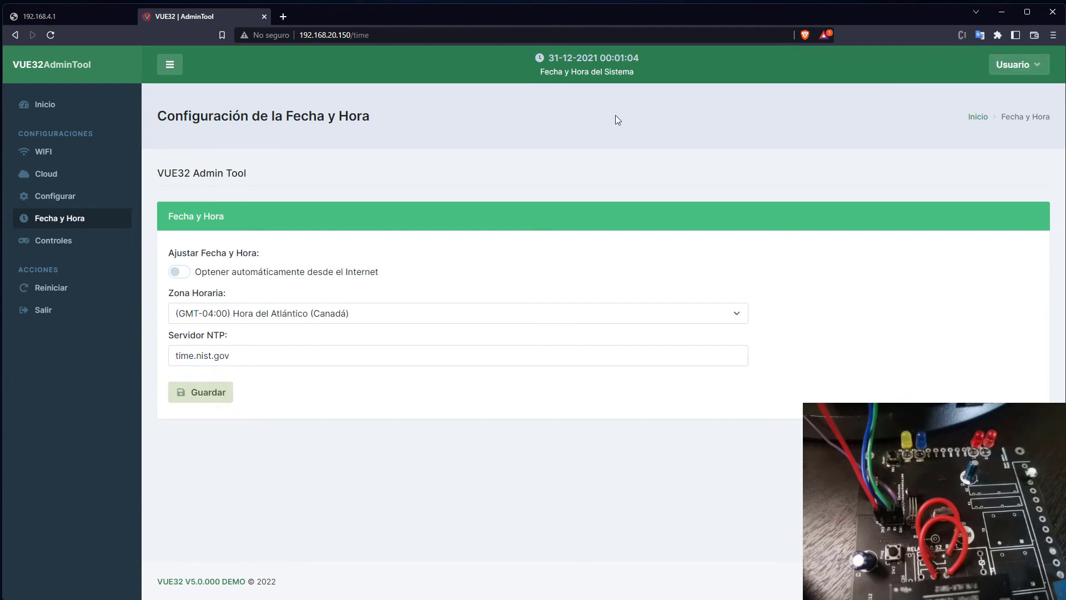
click(47, 105)
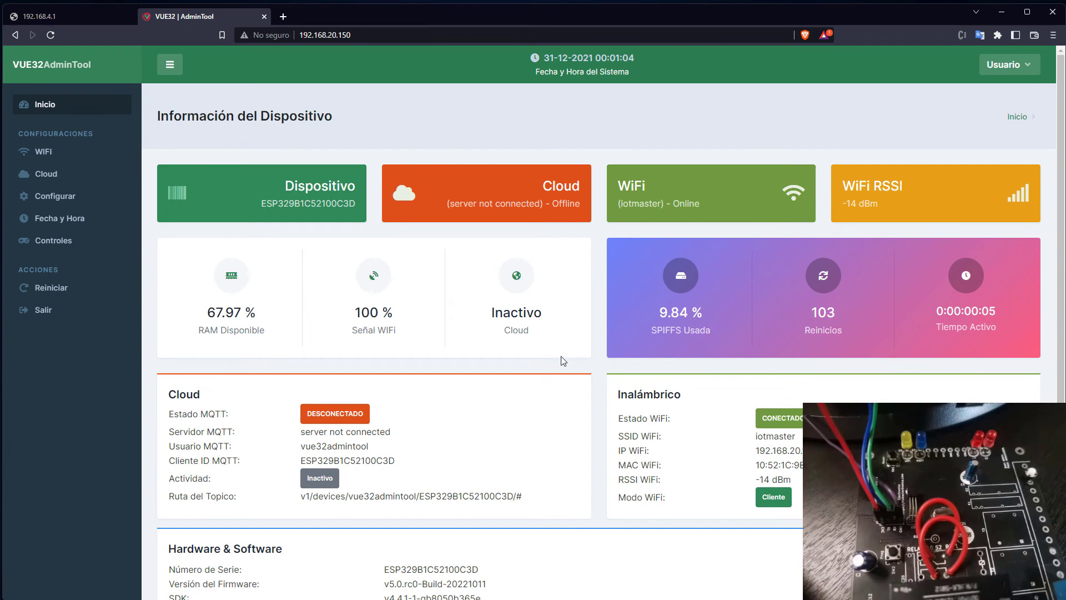
Reload the dashboard and check the updated system time and firmware build version.
scroll(563, 361, down, 3)
scroll(582, 337, up, 3)
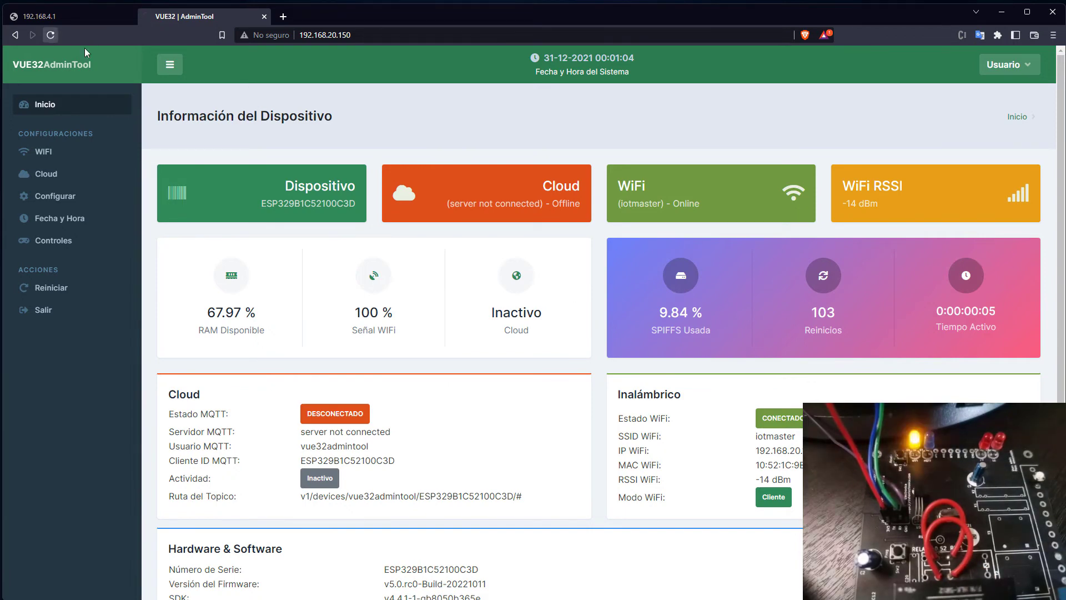
click(49, 34)
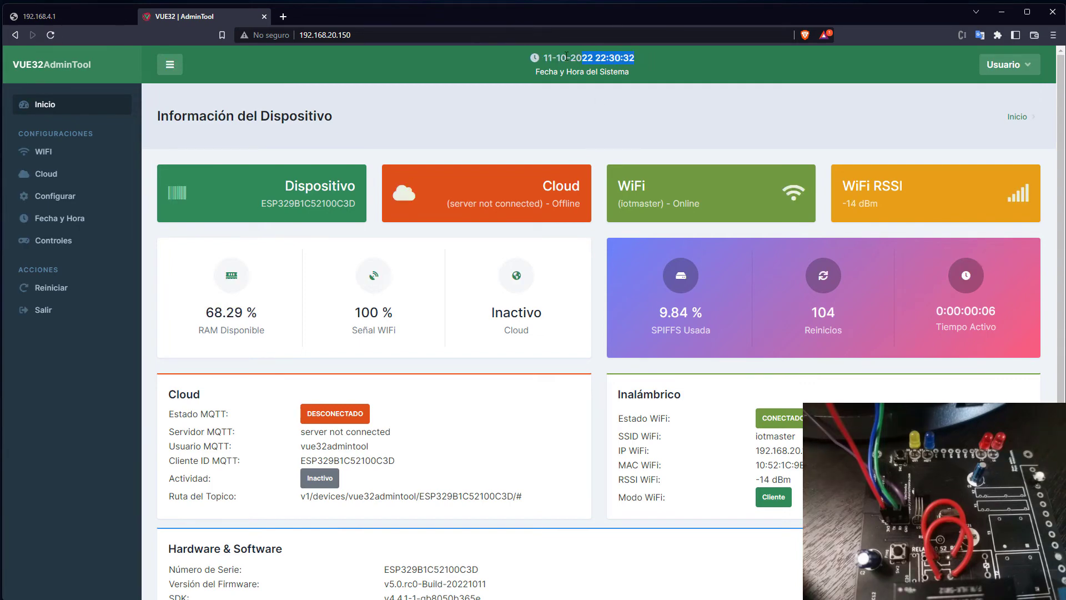
drag(566, 56, 549, 56)
scroll(495, 270, down, 3)
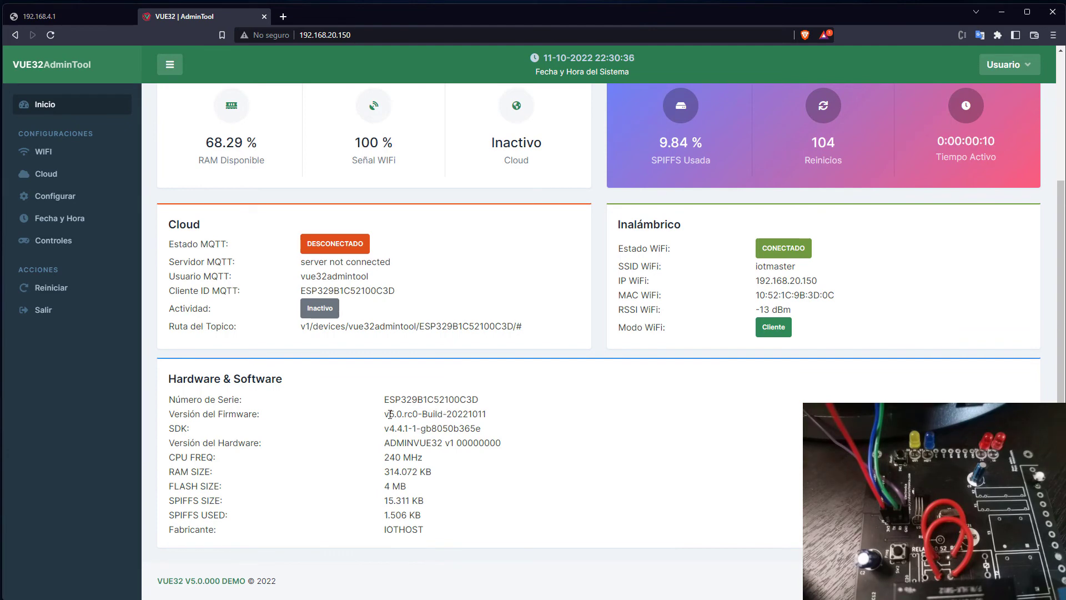
drag(385, 414, 443, 414)
click(484, 427)
Go to the Cloud page showing Configuración del Cloud MQTT.
scroll(587, 318, up, 3)
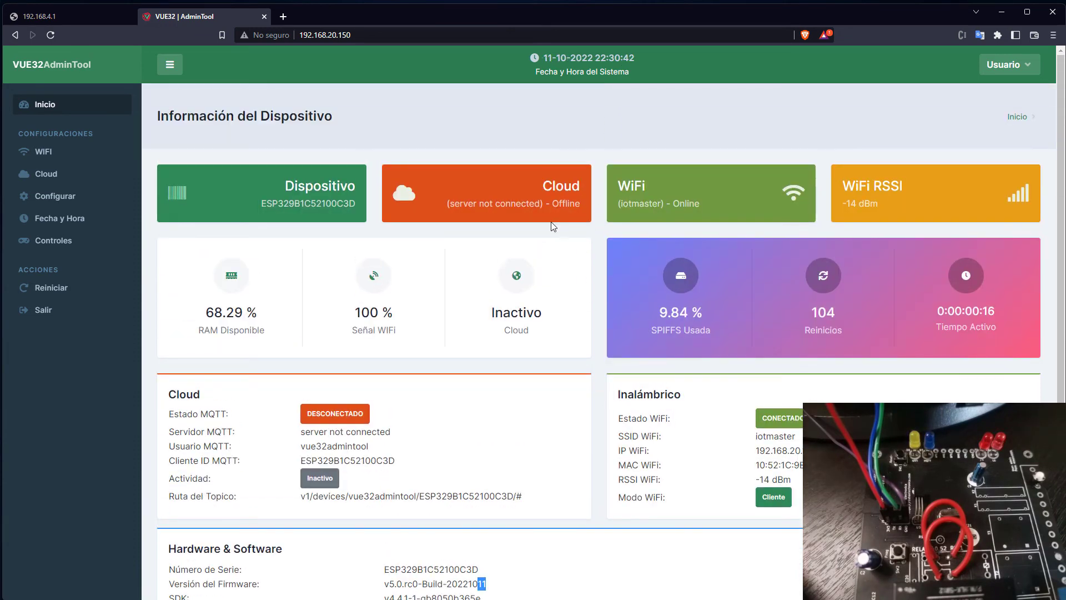
scroll(598, 413, down, 3)
scroll(606, 406, up, 3)
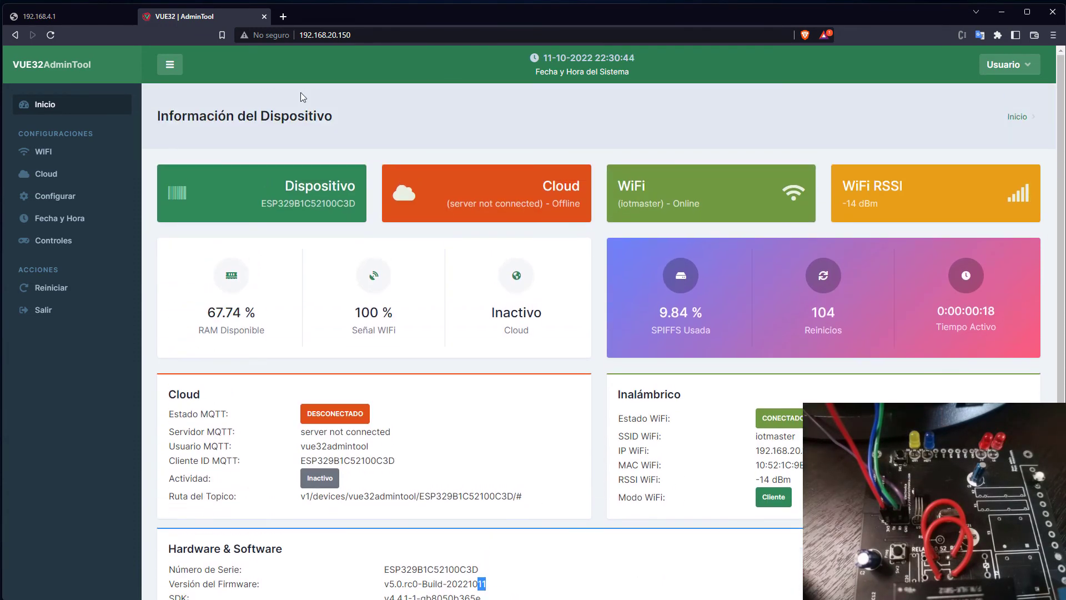
click(46, 178)
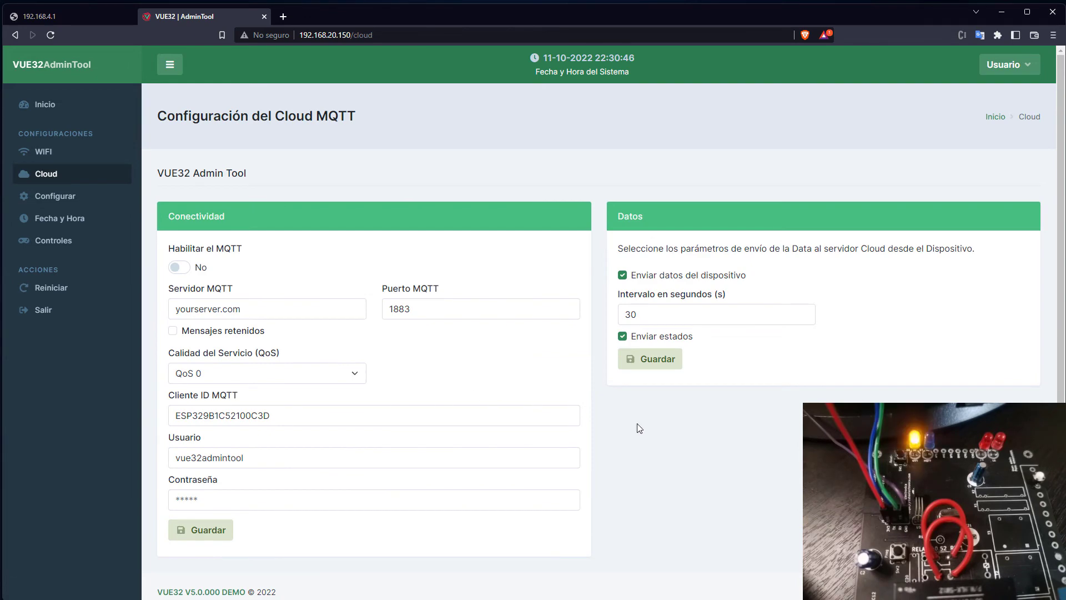
Enable MQTT and replace the server yourserver.com with iothost.org.
scroll(652, 432, down, 1)
scroll(659, 434, up, 1)
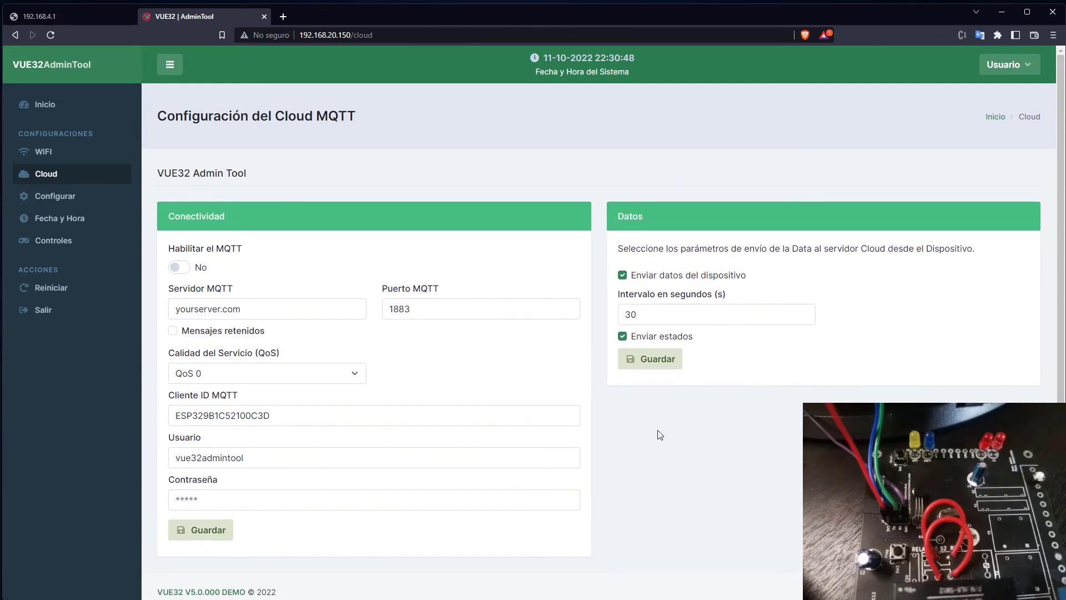
scroll(659, 434, down, 1)
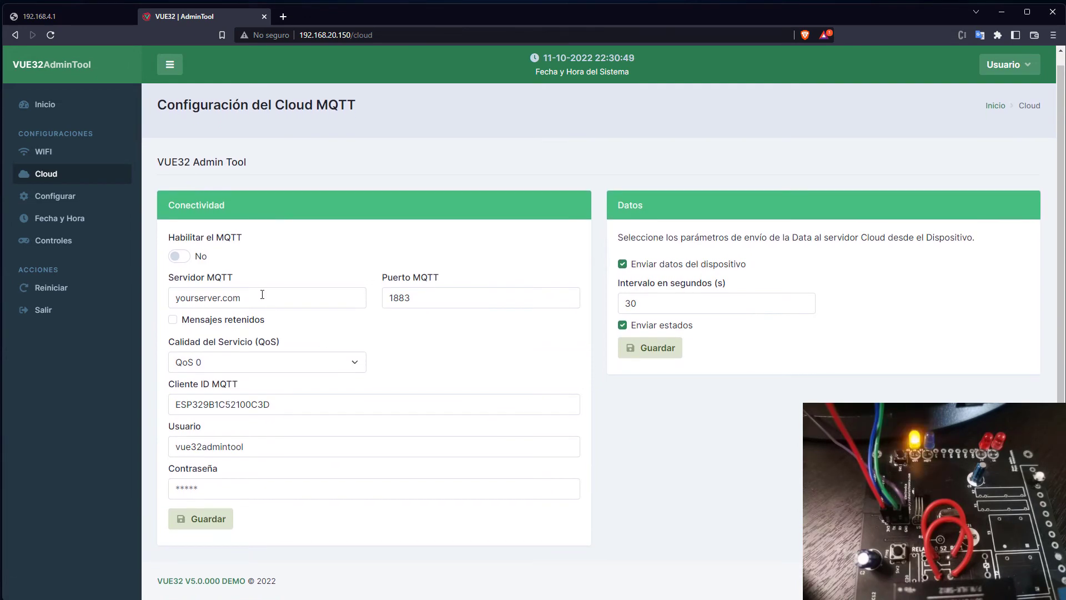
triple_click(184, 297)
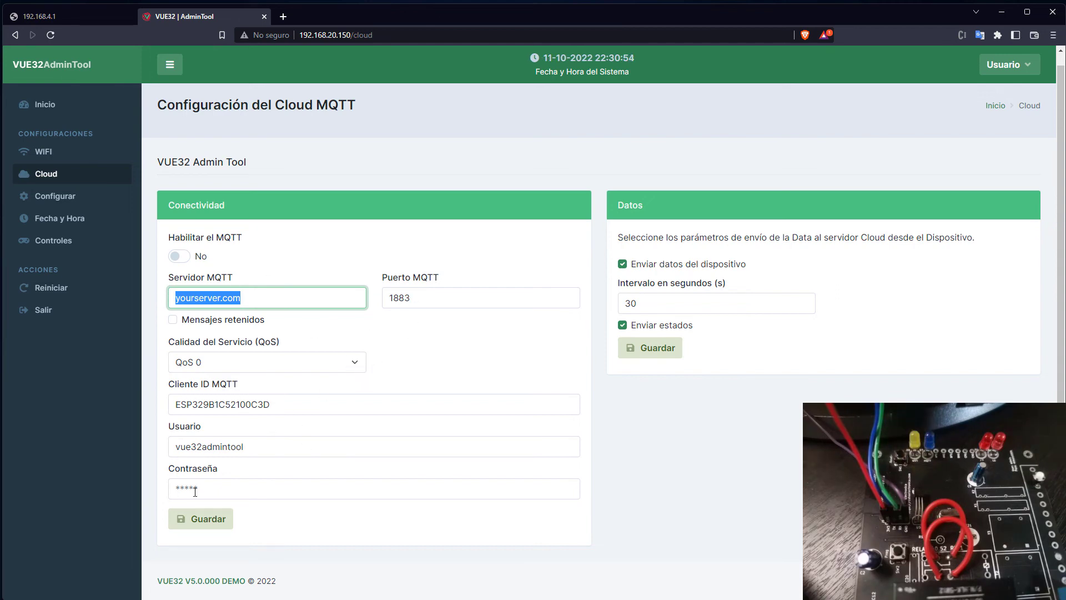
click(181, 260)
click(181, 259)
click(181, 260)
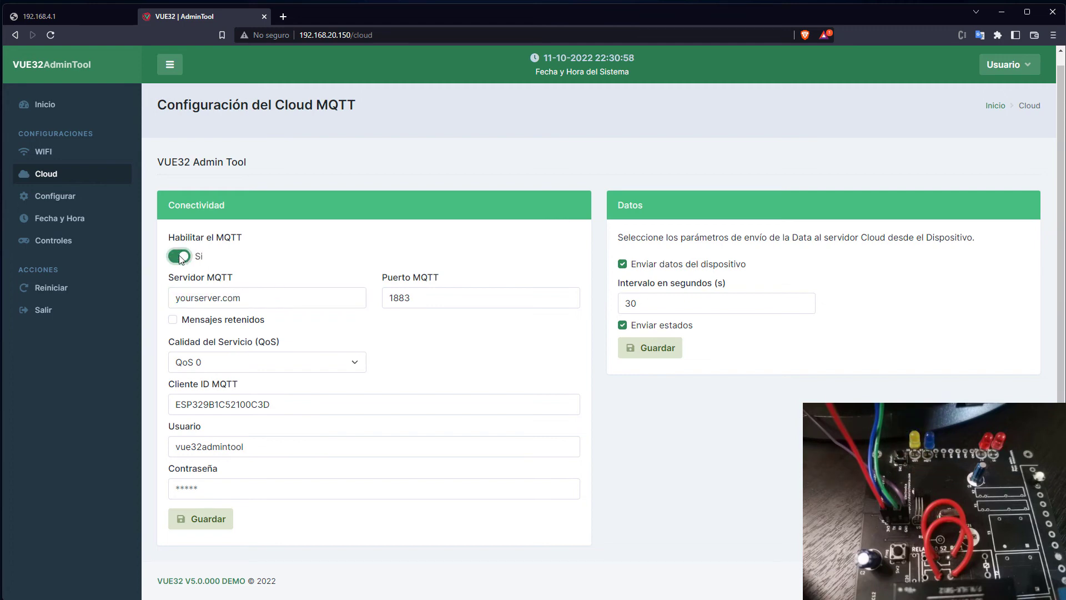
drag(242, 299, 180, 298)
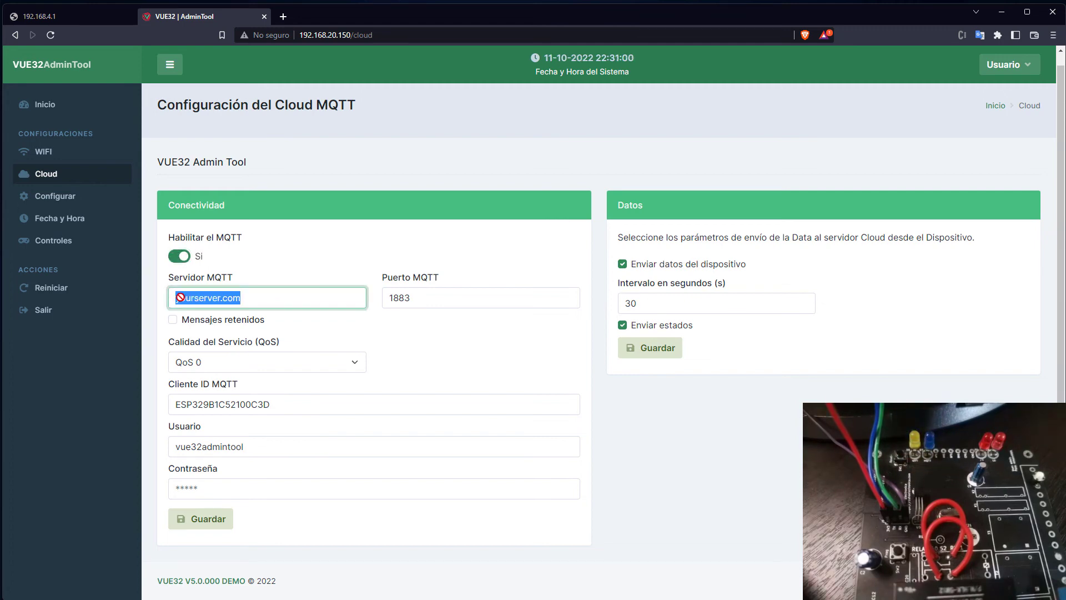
key(BackSpace)
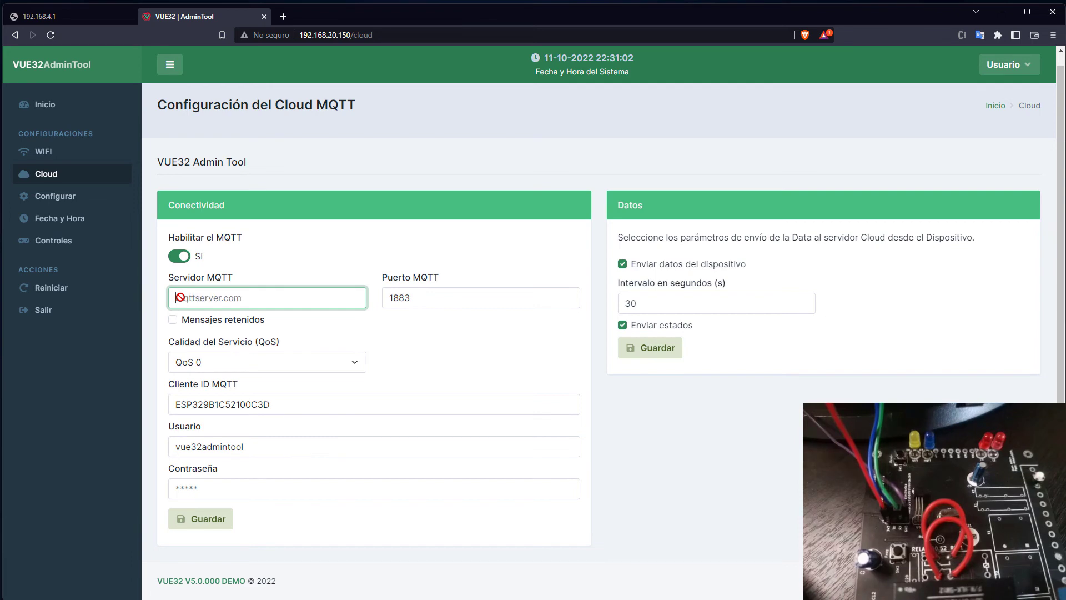
text(host.org)
click(177, 298)
text(io)
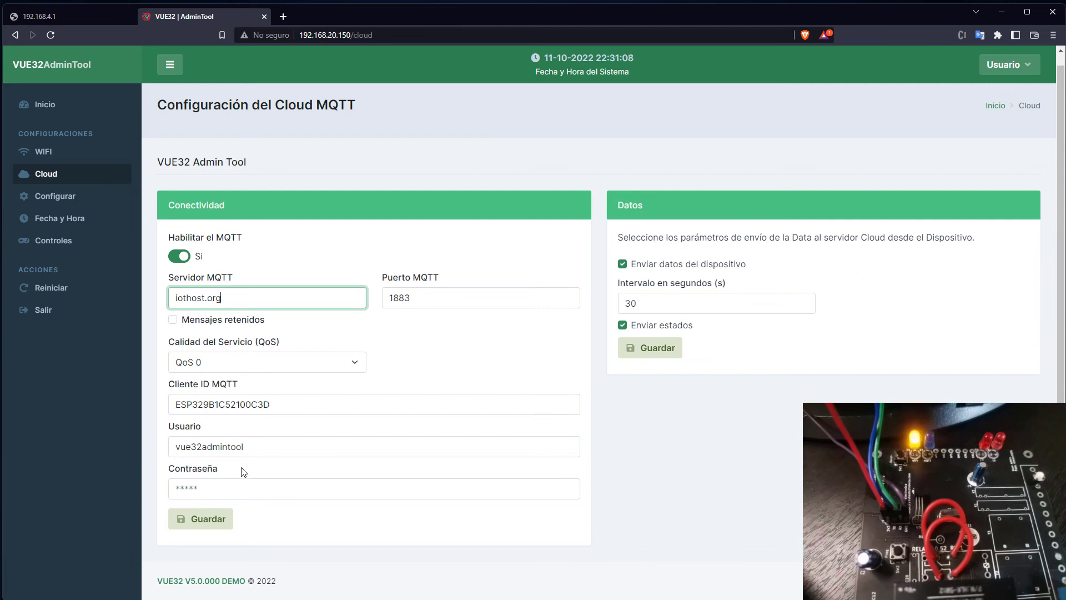
Enter the account's username and password, save the cloud settings, and return to Inicio.
drag(244, 447, 162, 445)
text(yair84)
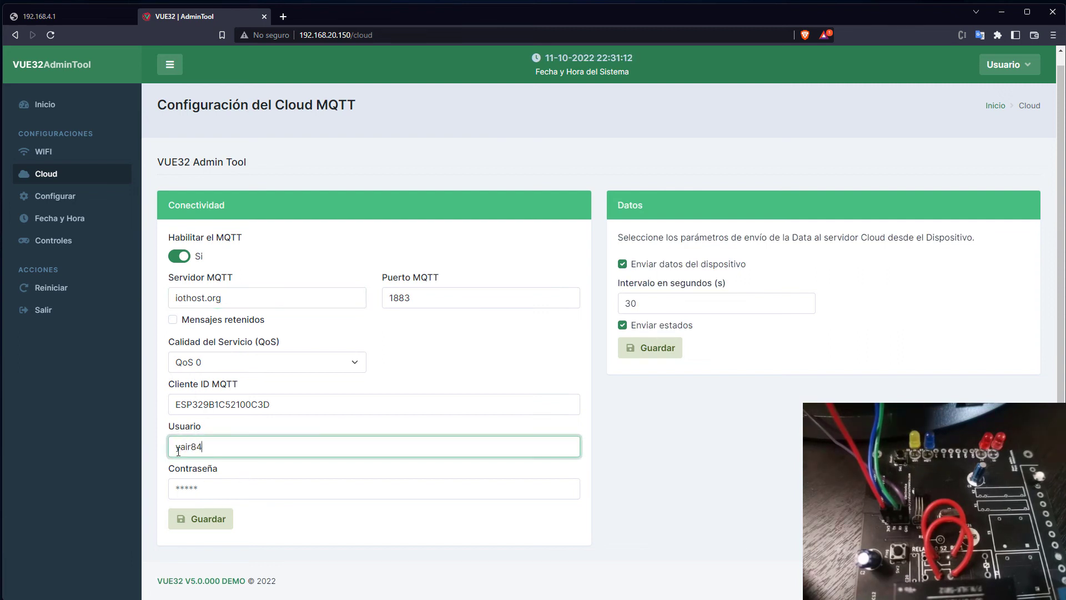
text(m)
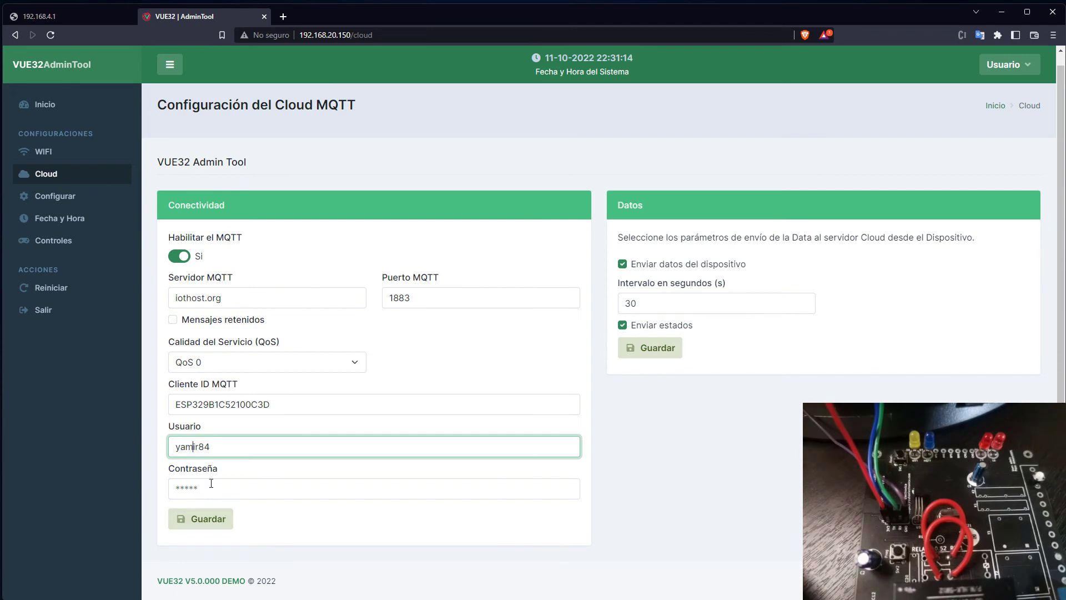
click(210, 489)
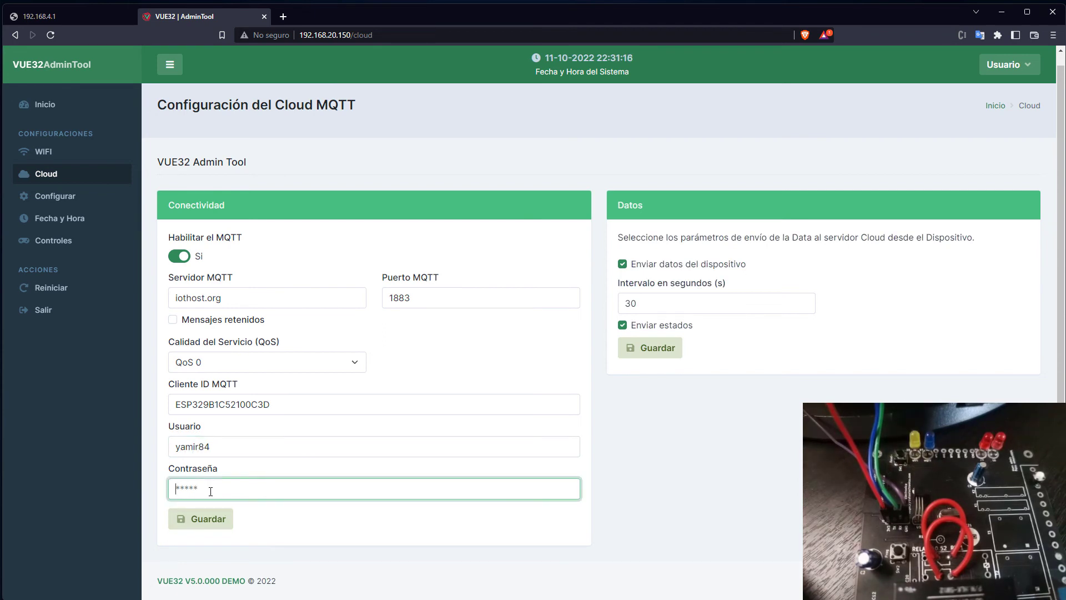
text(******)
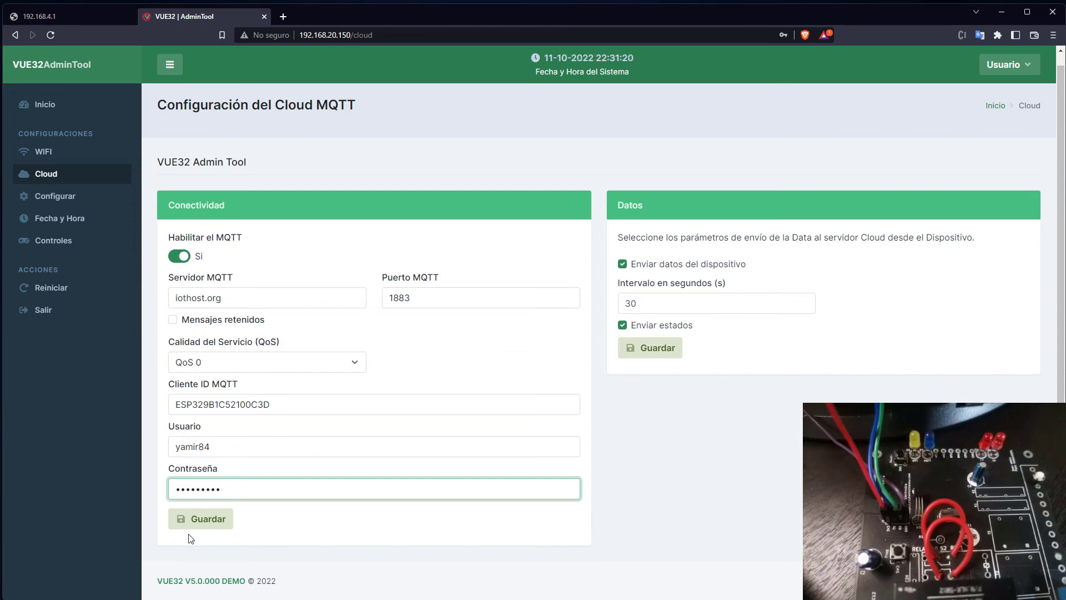
click(204, 519)
click(502, 396)
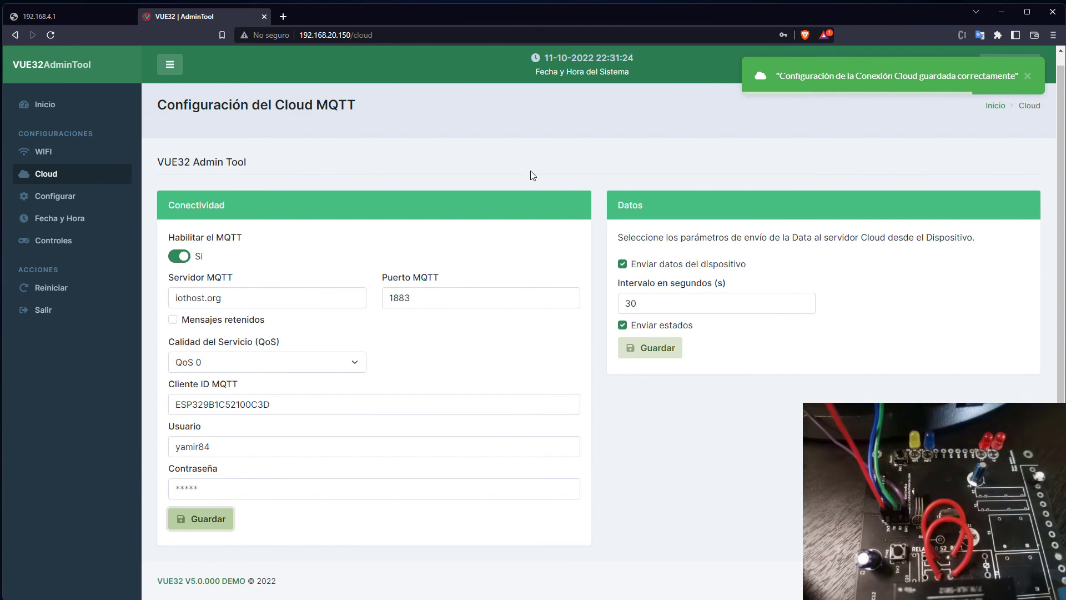
click(71, 114)
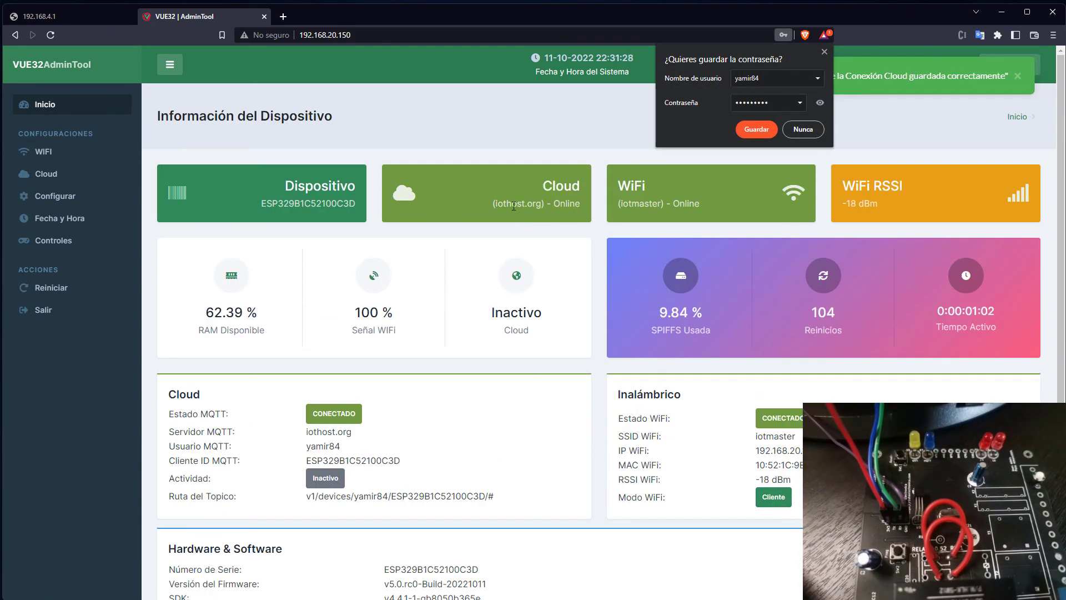
Check the iothost.org cloud status, dismiss Brave's save-password prompt, and open the Controles relay page.
drag(498, 203, 553, 205)
click(530, 185)
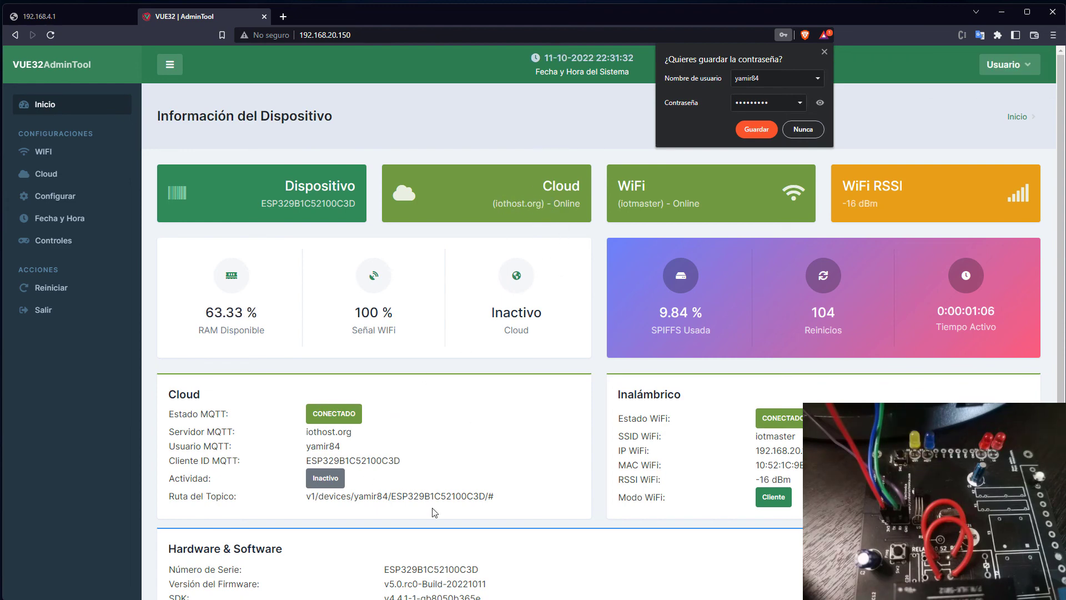
scroll(578, 405, down, 3)
scroll(566, 388, up, 3)
click(824, 53)
click(63, 243)
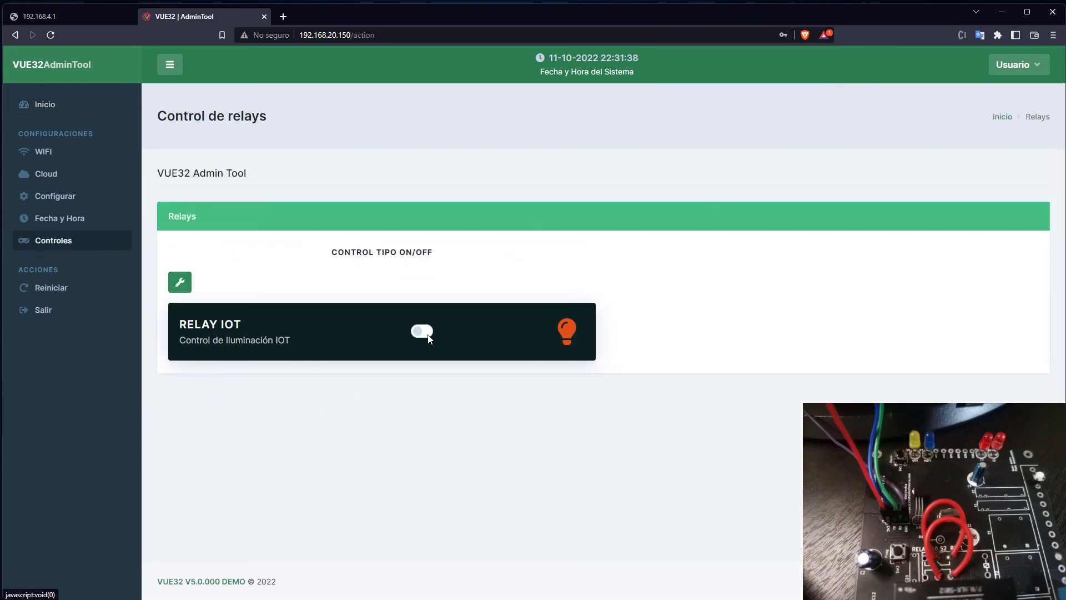
Switch RELAY IOT on and select GPIO 26 as its ESP32 pin in the control settings.
click(427, 335)
click(180, 281)
click(592, 171)
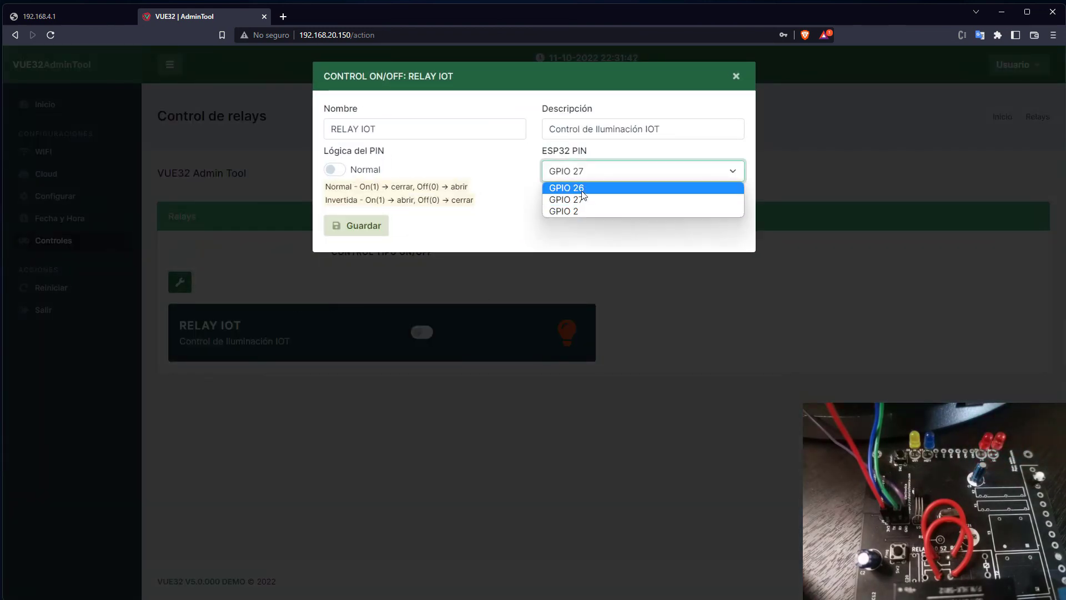
click(581, 191)
click(595, 178)
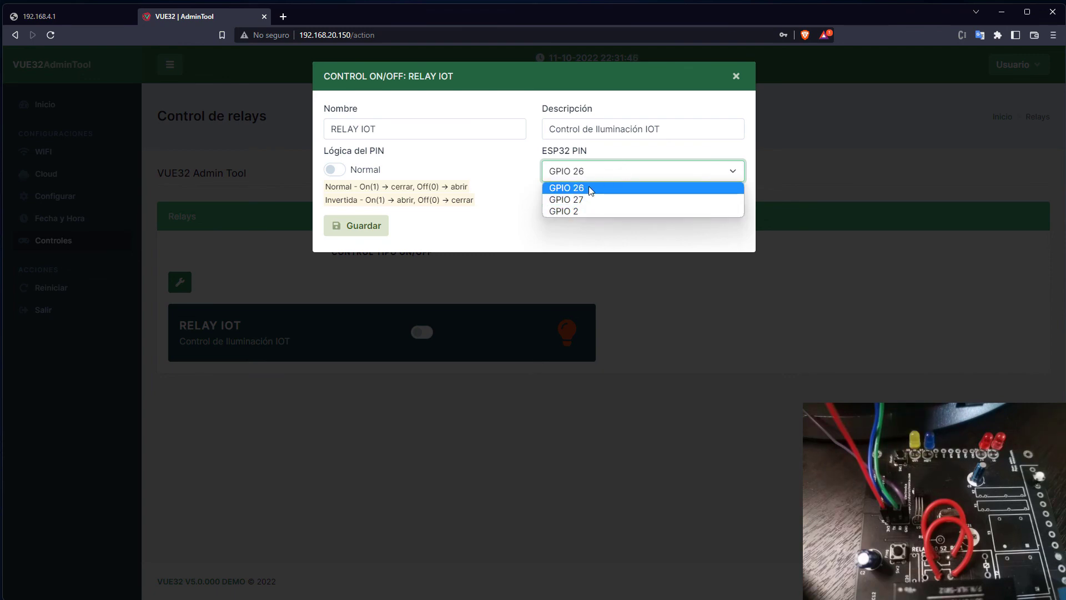
click(589, 189)
Save and confirm the GPIO 26 relay settings, close the dialog, and reload the page.
click(368, 226)
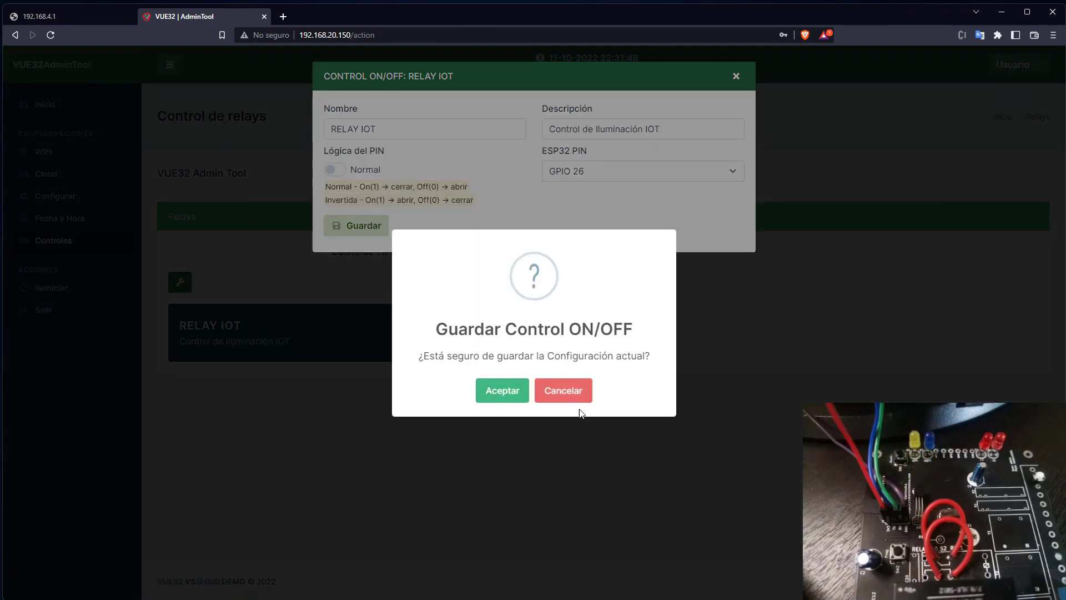
click(501, 391)
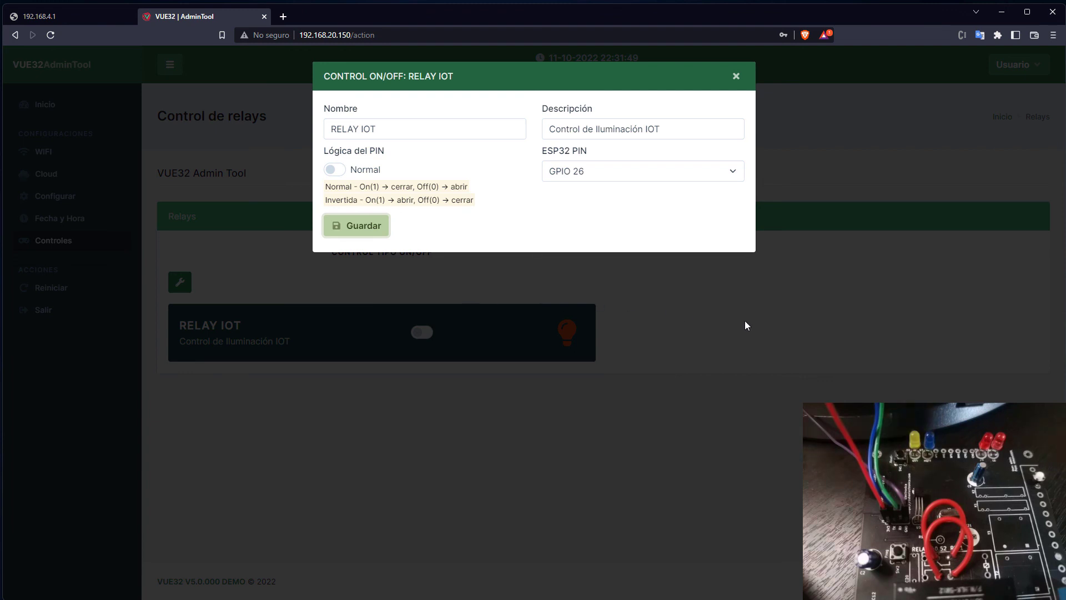
click(736, 81)
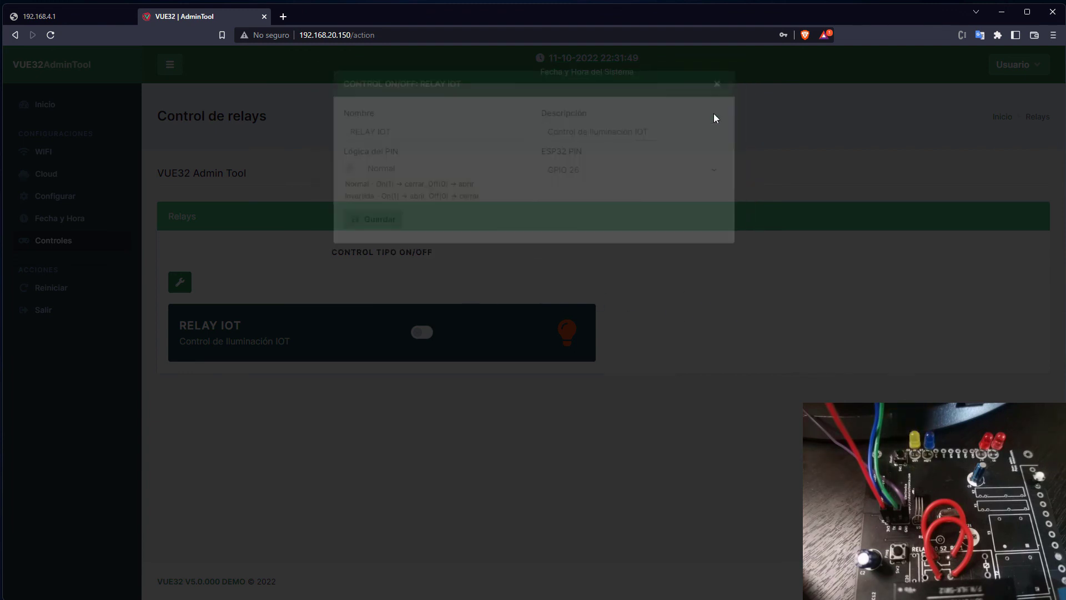
click(57, 37)
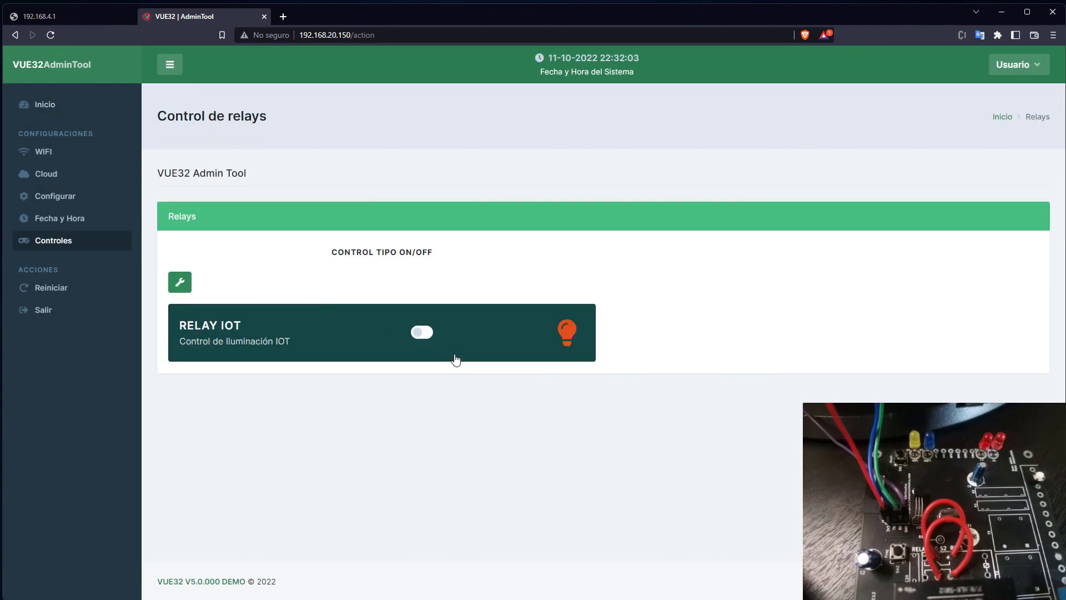
Toggle the RELAY IOT relay on and back off, then return to the Inicio dashboard.
click(424, 332)
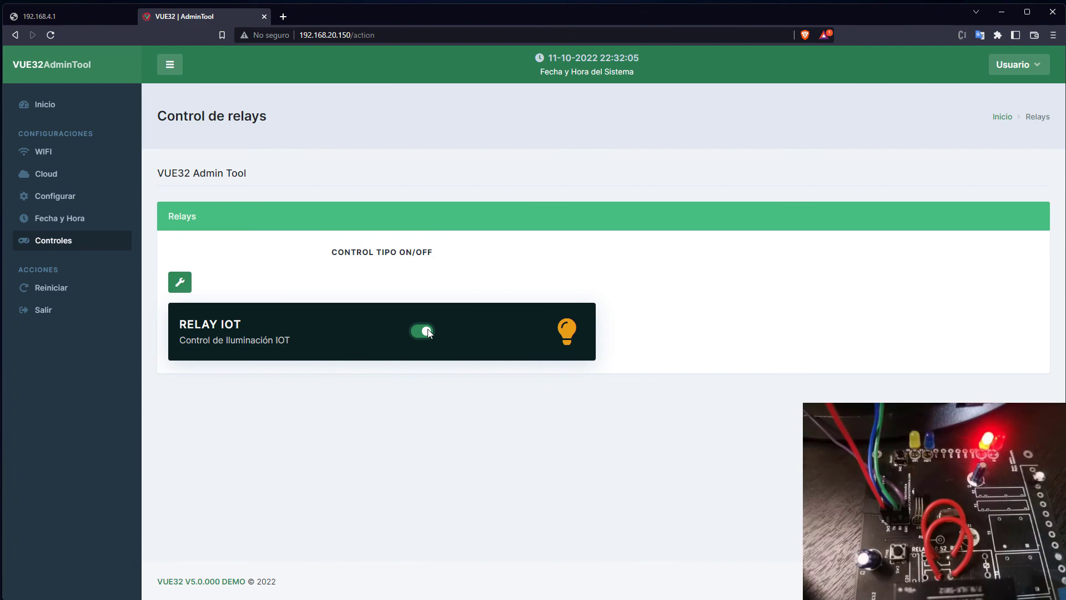
click(180, 282)
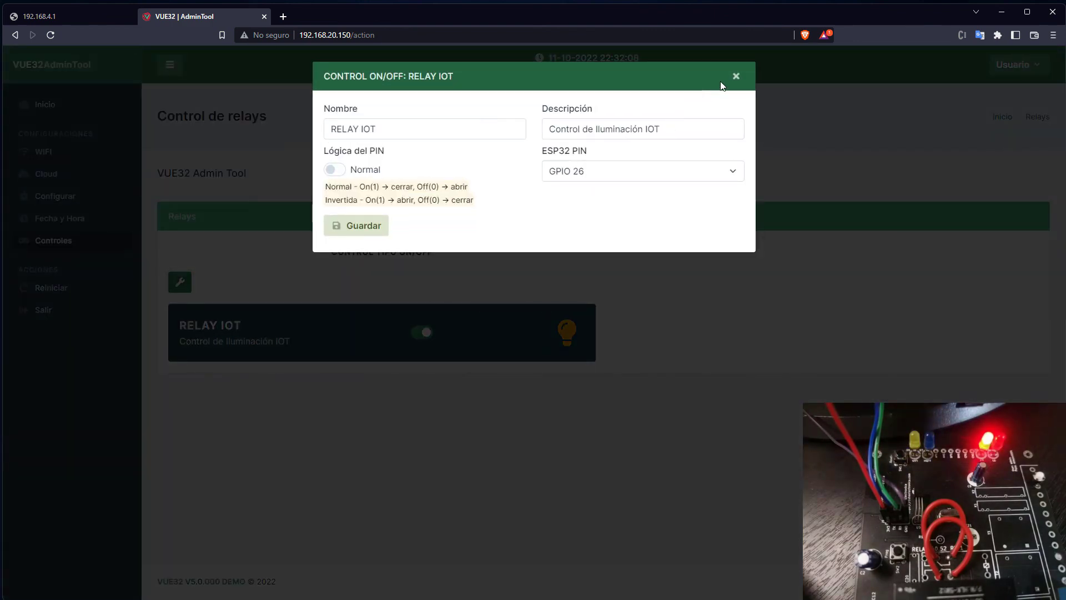
click(736, 79)
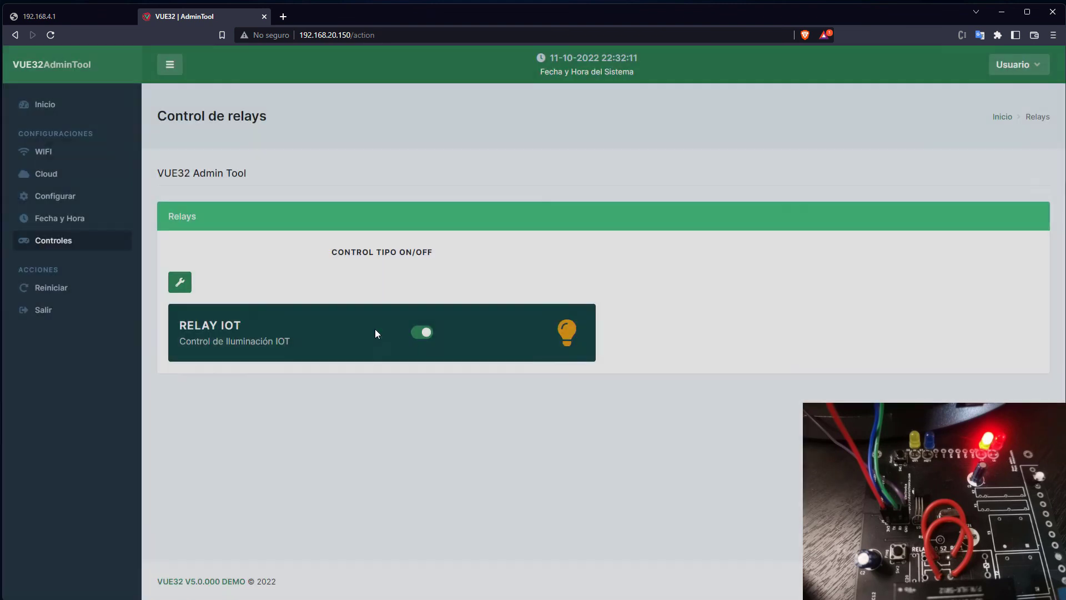
click(422, 332)
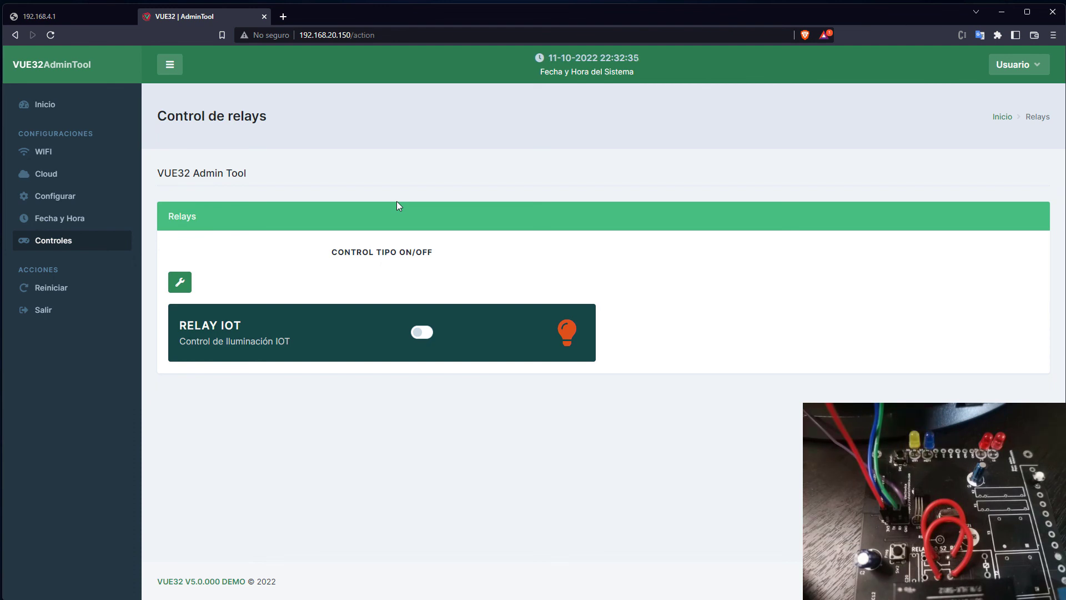
click(59, 108)
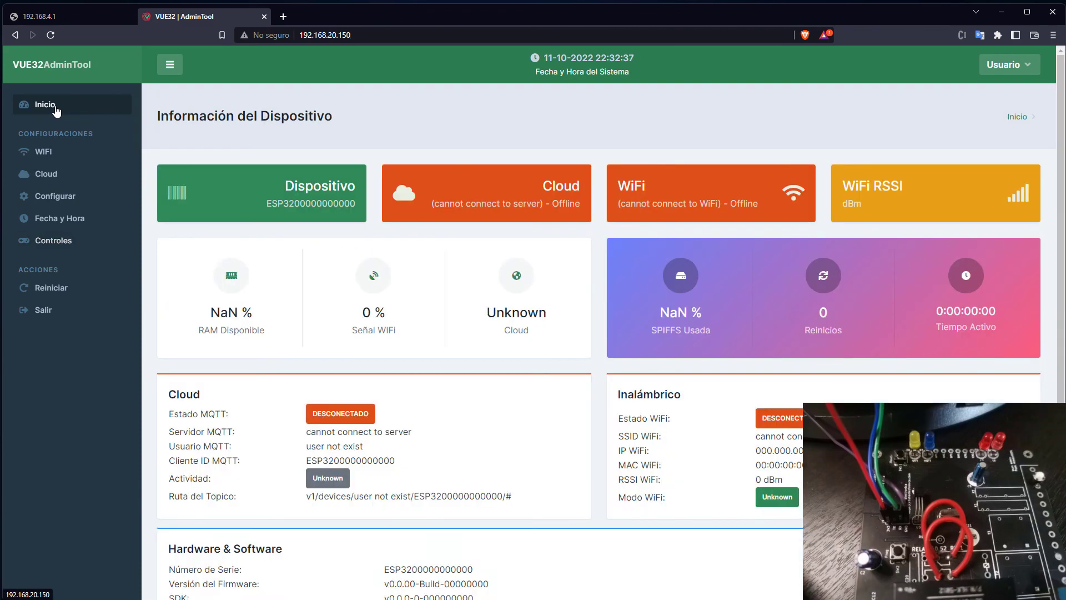